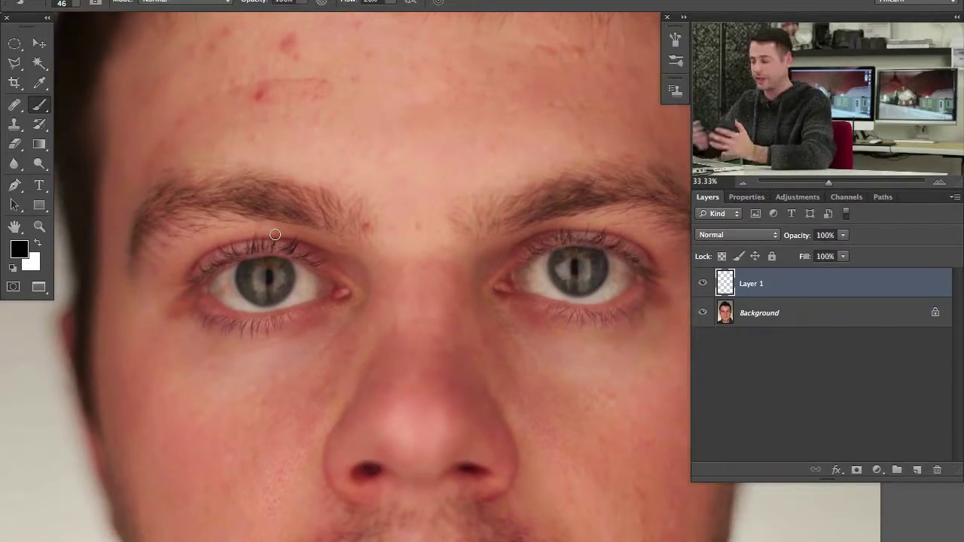
# Choose the Healing Brush Tool, set its brush size to 79, and bring the forehead into view.
pyautogui.press('j')
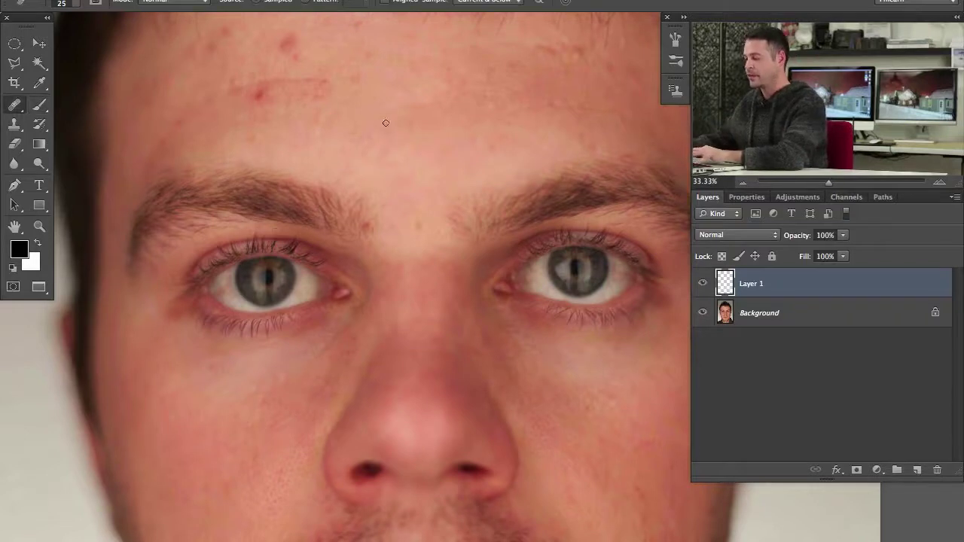
pyautogui.moveTo(319, 113); pyautogui.dragTo(326, 112)
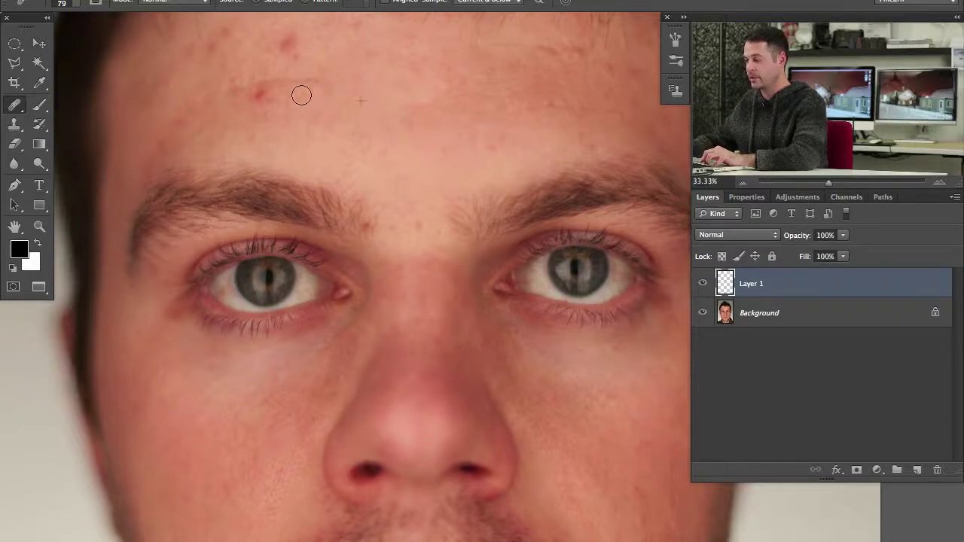
pyautogui.moveTo(357, 103); pyautogui.dragTo(408, 114)
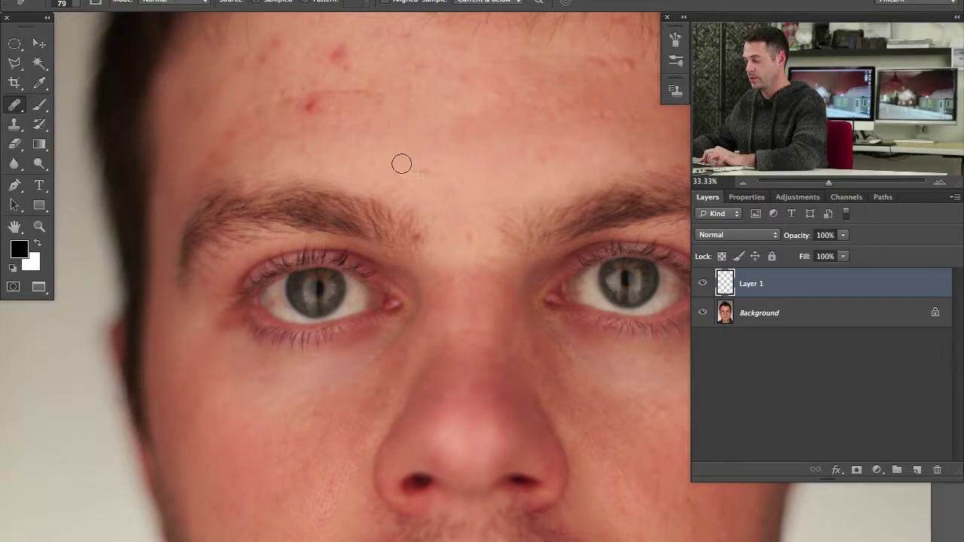
pyautogui.moveTo(346, 123); pyautogui.dragTo(404, 193)
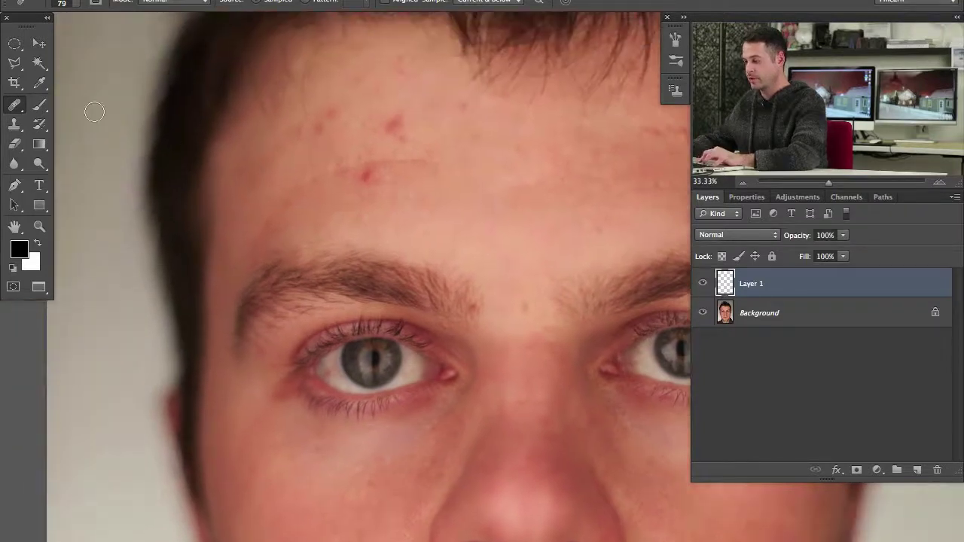
pyautogui.click(16, 108)
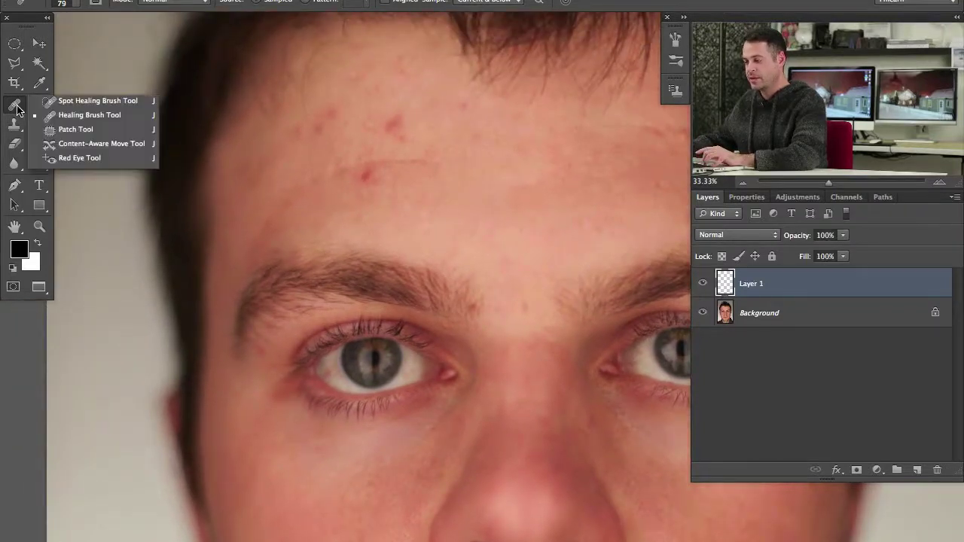
pyautogui.click(91, 115)
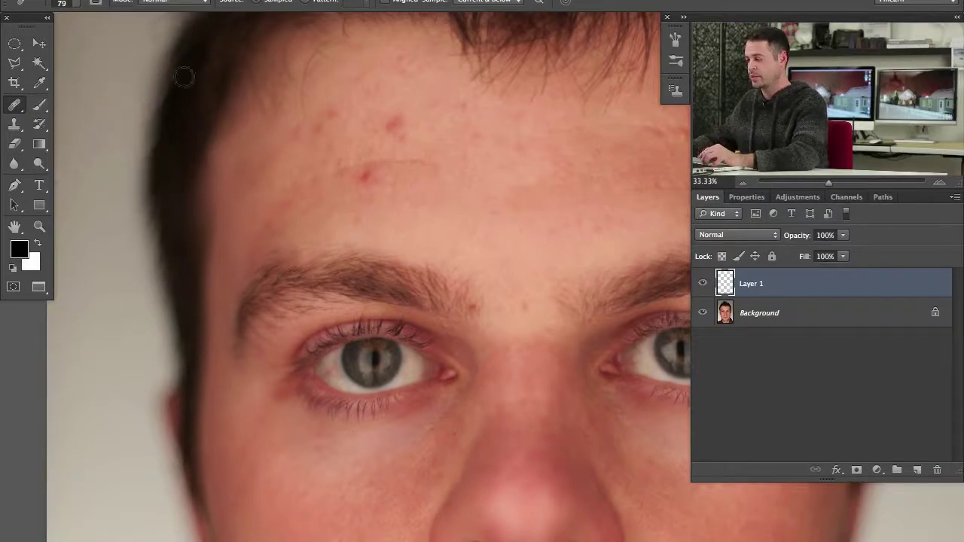
# Heal the red blemishes on the left side of the forehead using clean skin sampled nearby.
pyautogui.keyDown('alt'); pyautogui.click(399, 190); pyautogui.keyUp('alt')
pyautogui.click(364, 175)
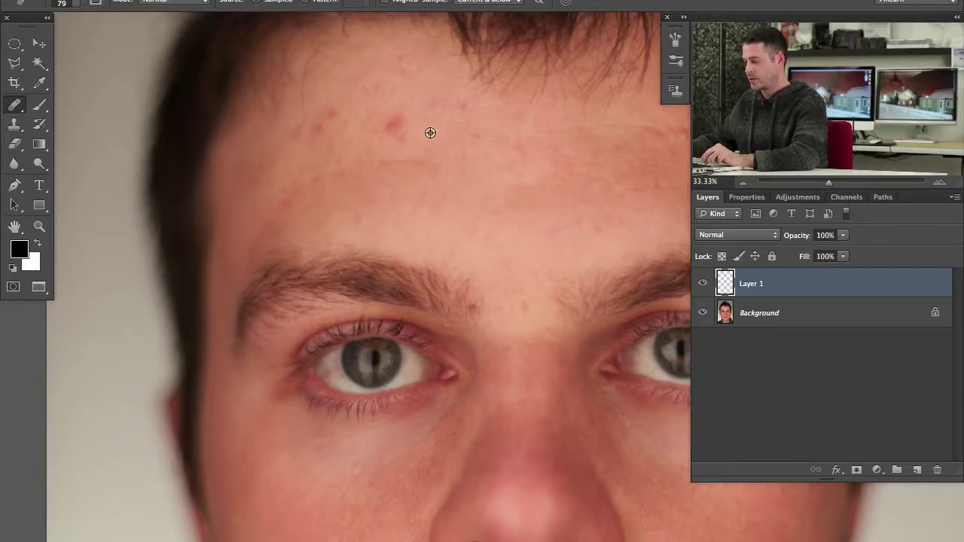
pyautogui.click(389, 120)
pyautogui.keyDown('alt'); pyautogui.click(446, 113); pyautogui.keyUp('alt')
pyautogui.click(464, 114)
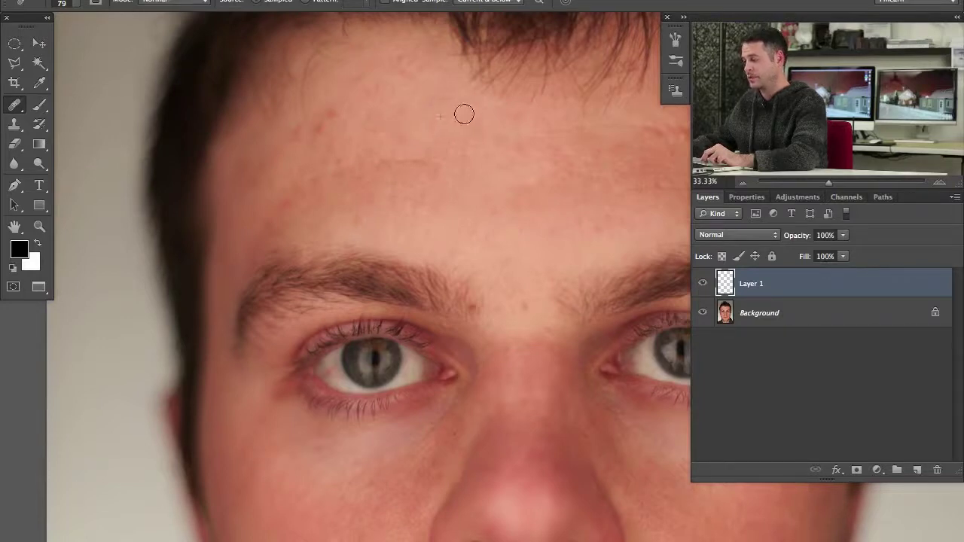
pyautogui.moveTo(320, 111)
pyautogui.mouseDown()
pyautogui.moveTo(340, 112)
pyautogui.moveTo(339, 125)
pyautogui.mouseUp()
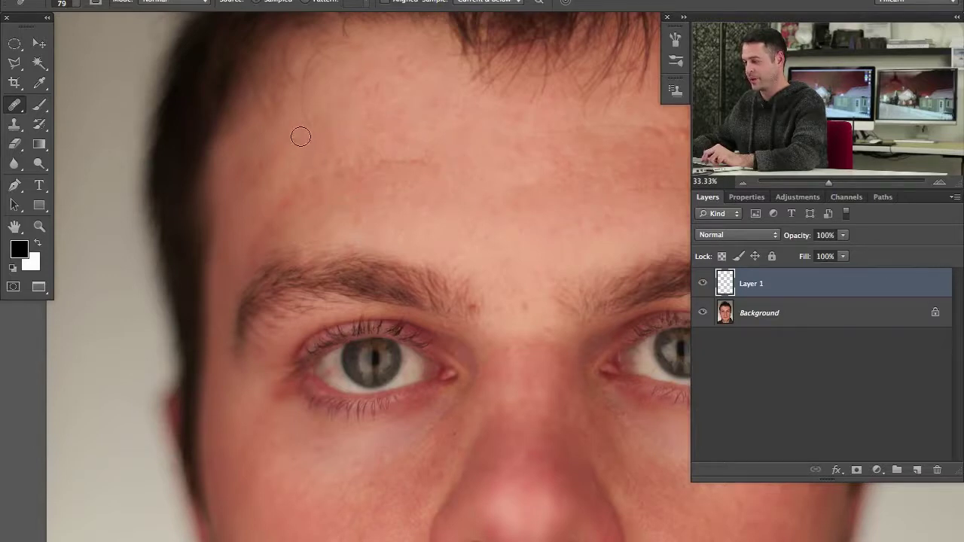
# Heal the spots between the eyebrows using clean skin sampled just above them.
pyautogui.keyDown('alt'); pyautogui.click(383, 223); pyautogui.keyUp('alt')
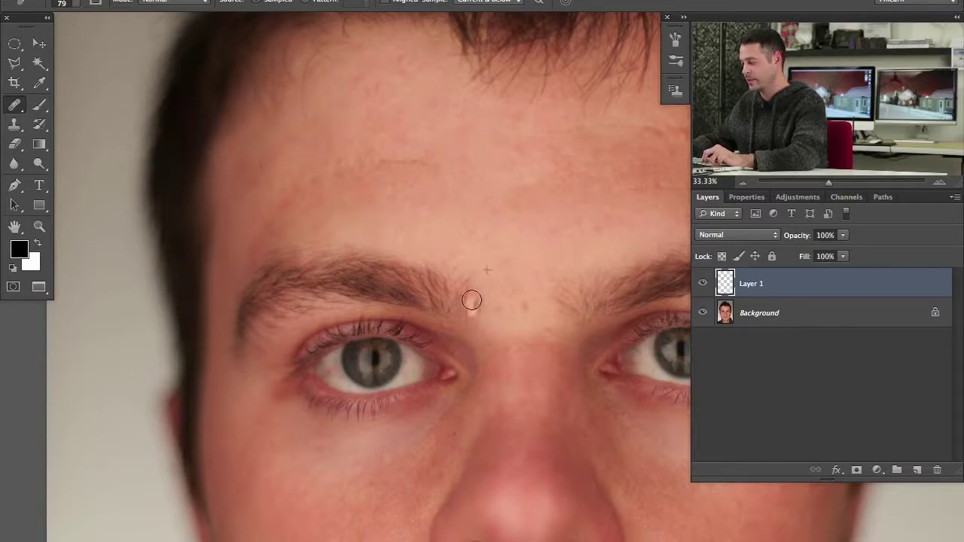
pyautogui.keyDown('alt'); pyautogui.click(508, 276); pyautogui.keyUp('alt')
pyautogui.click(525, 309)
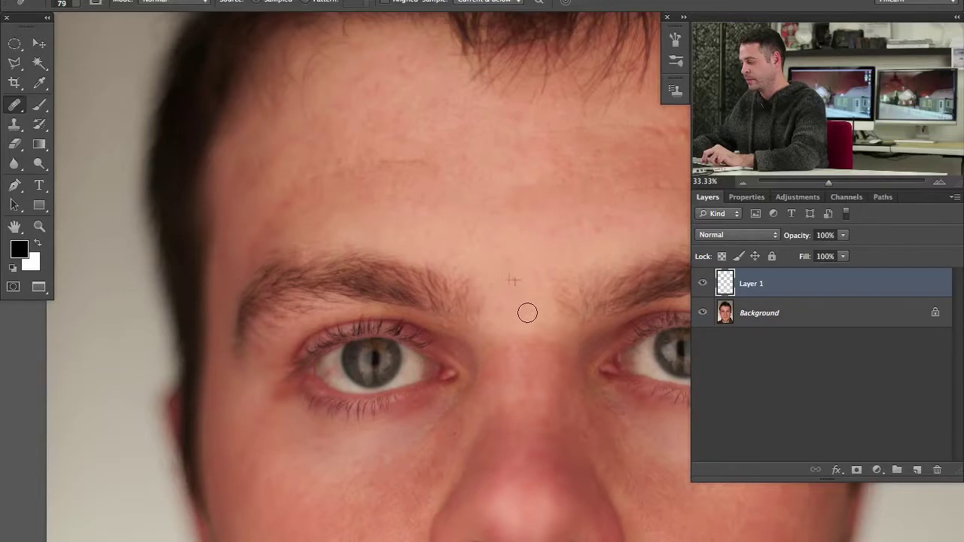
# Heal the remaining blemishes and the fine horizontal crease across both sides of the forehead.
pyautogui.moveTo(568, 289); pyautogui.dragTo(460, 274)
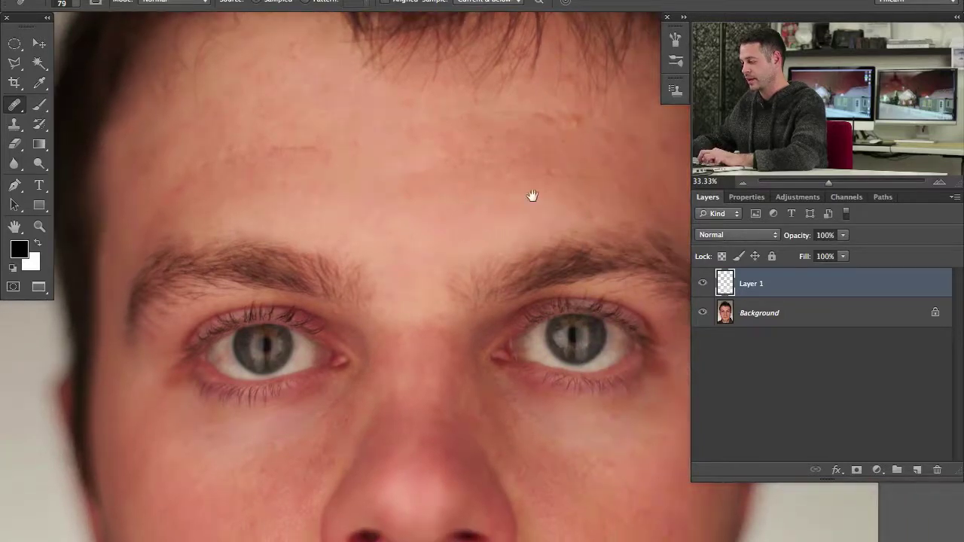
pyautogui.hscroll(5, 532, 199)
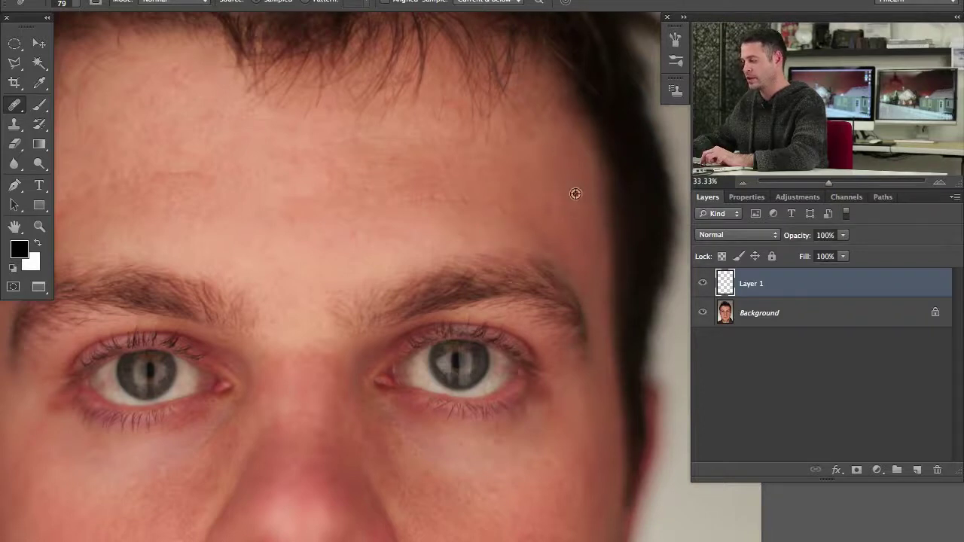
pyautogui.moveTo(426, 272)
pyautogui.mouseDown()
pyautogui.moveTo(556, 164)
pyautogui.moveTo(546, 163)
pyautogui.mouseUp()
pyautogui.moveTo(460, 170); pyautogui.dragTo(489, 237)
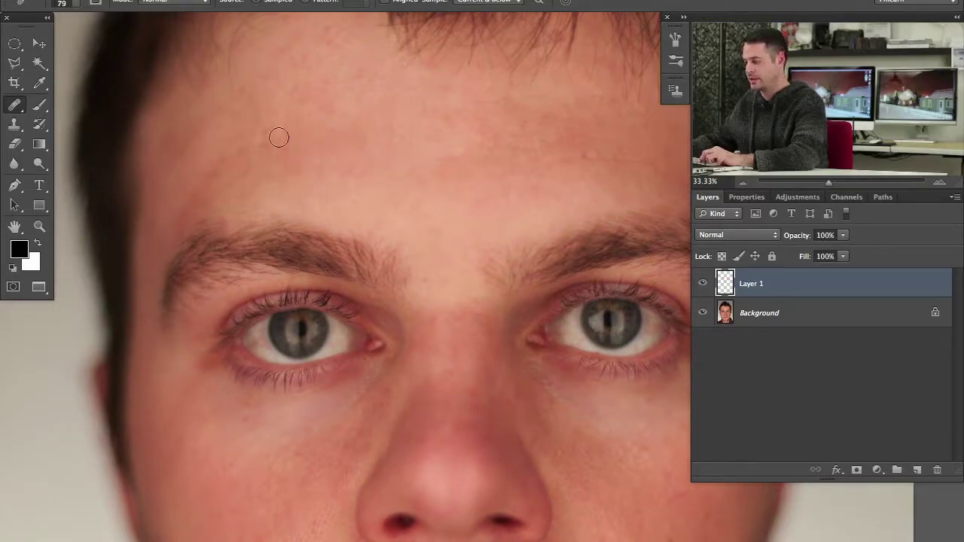
pyautogui.keyDown('alt'); pyautogui.click(220, 141); pyautogui.keyUp('alt')
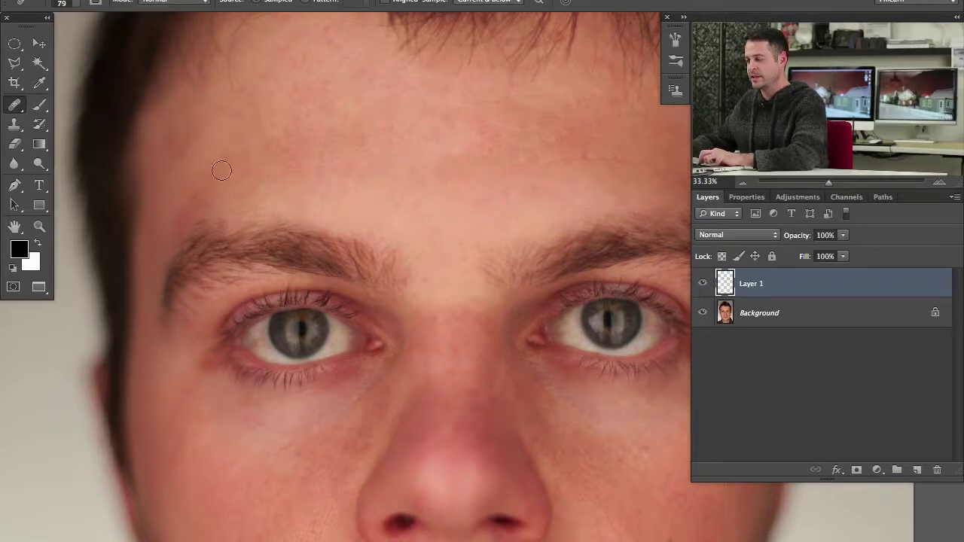
# Enlarge the healing brush to 133 and clean up the blemishes and uneven skin on both cheeks.
pyautogui.moveTo(282, 287); pyautogui.dragTo(269, 174)
pyautogui.moveTo(317, 306)
pyautogui.mouseDown()
pyautogui.moveTo(306, 249)
pyautogui.moveTo(327, 261)
pyautogui.mouseUp()
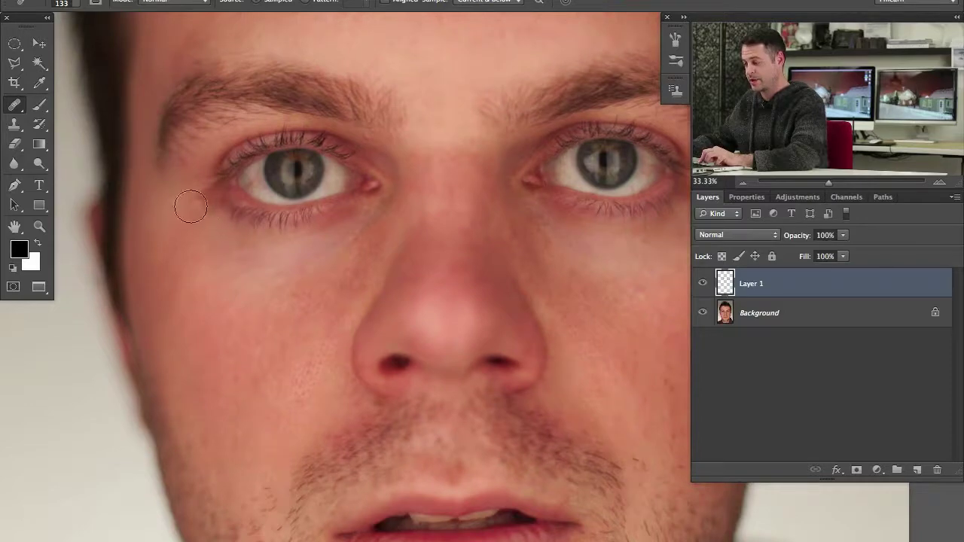
pyautogui.hscroll(4, 318, 270)
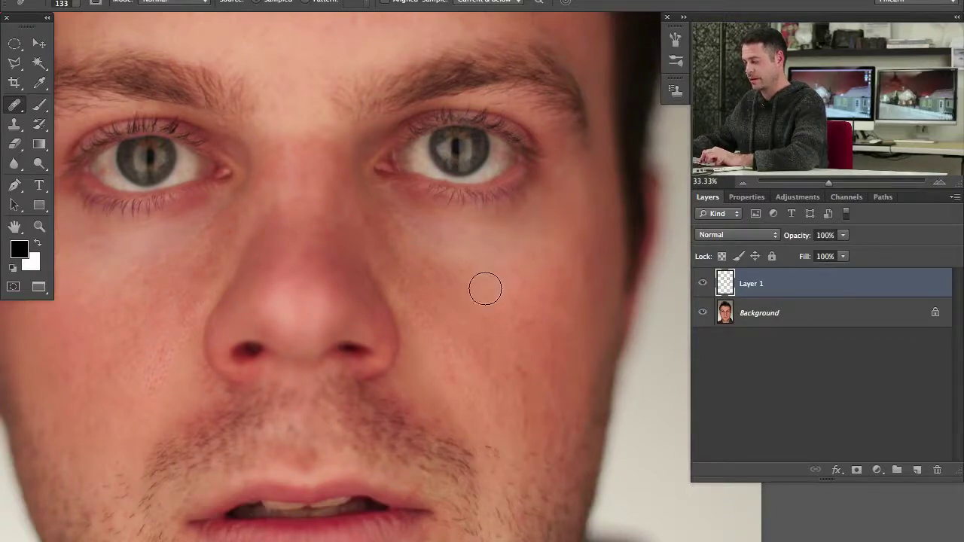
pyautogui.scroll(-2, 489, 309)
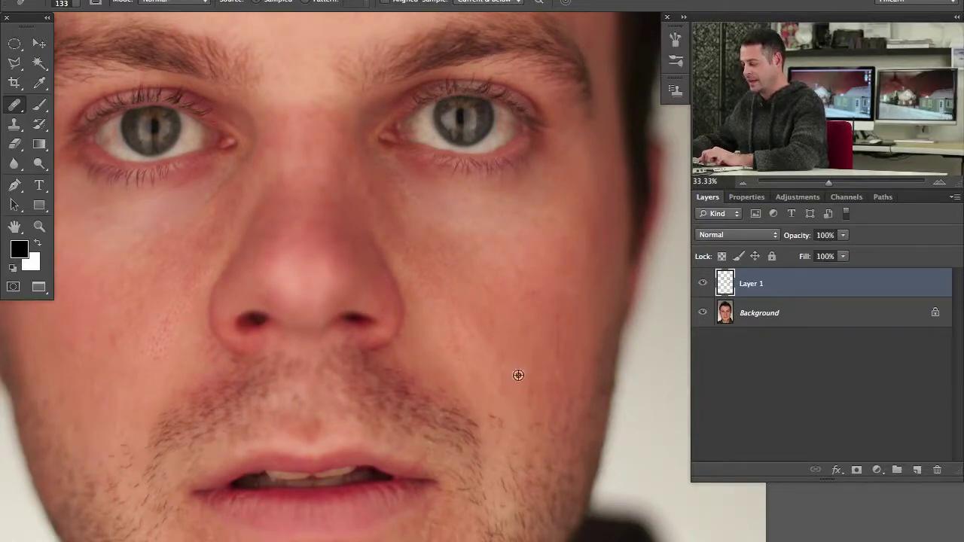
pyautogui.moveTo(474, 421); pyautogui.dragTo(502, 258)
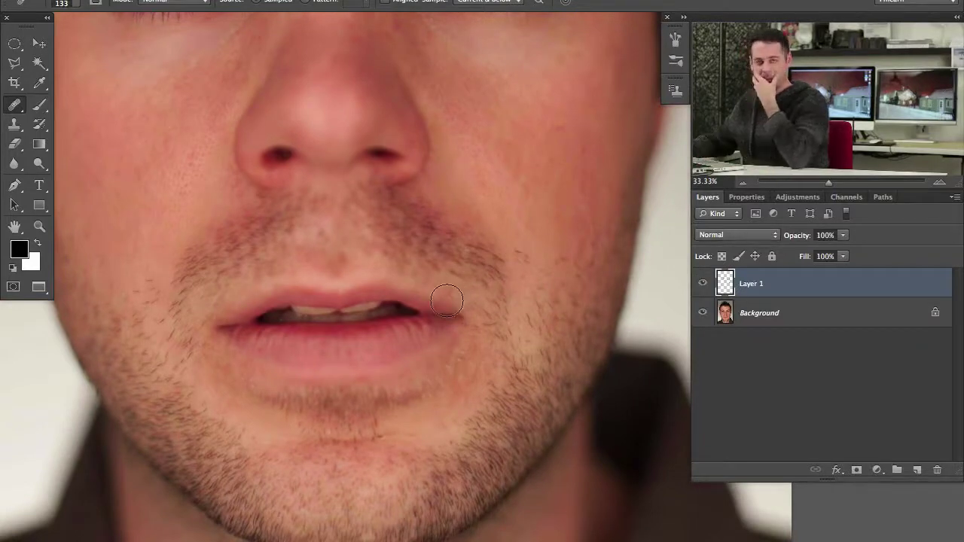
# Heal the skin beneath both eyes, beside the nose and on the lower right cheek.
pyautogui.moveTo(346, 192); pyautogui.dragTo(474, 301)
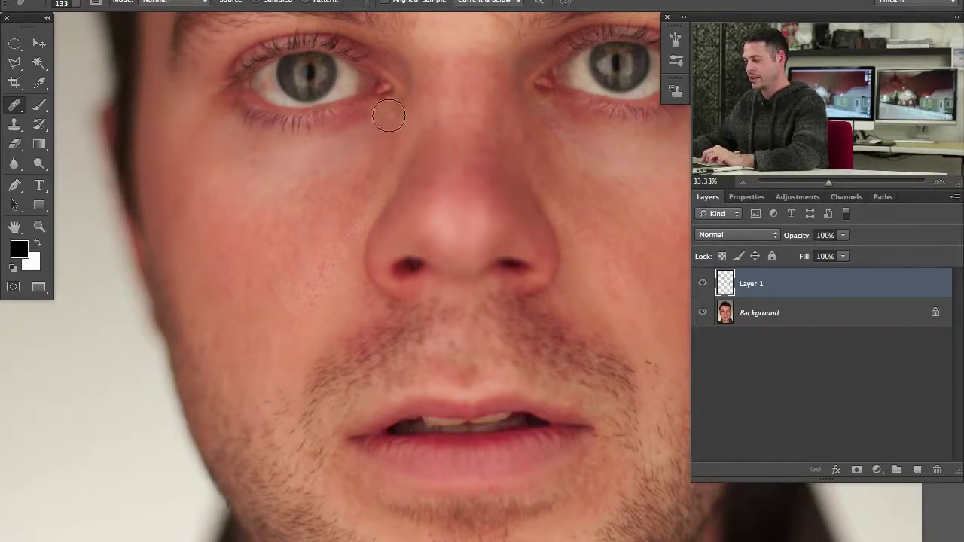
pyautogui.hscroll(3, 459, 221)
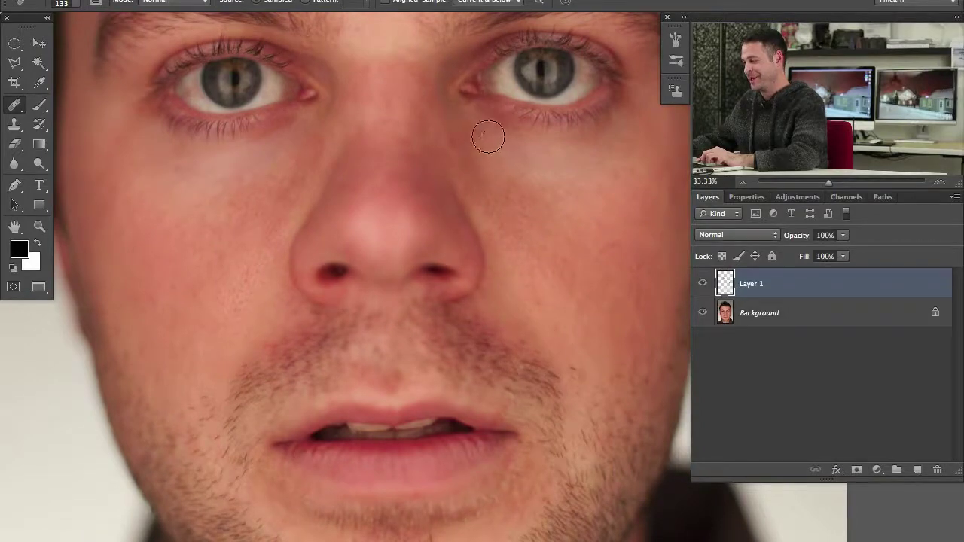
pyautogui.hscroll(-2, 538, 271)
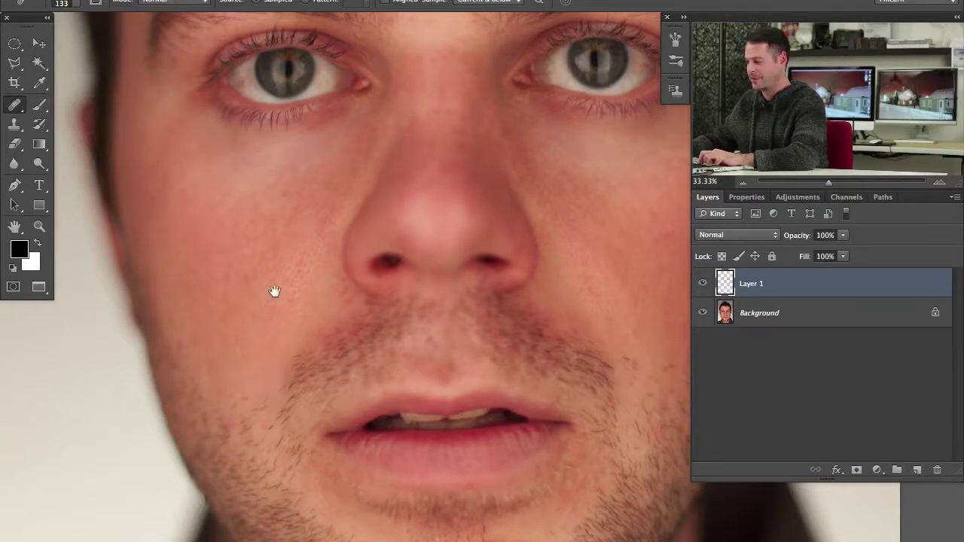
pyautogui.hscroll(5, 469, 344)
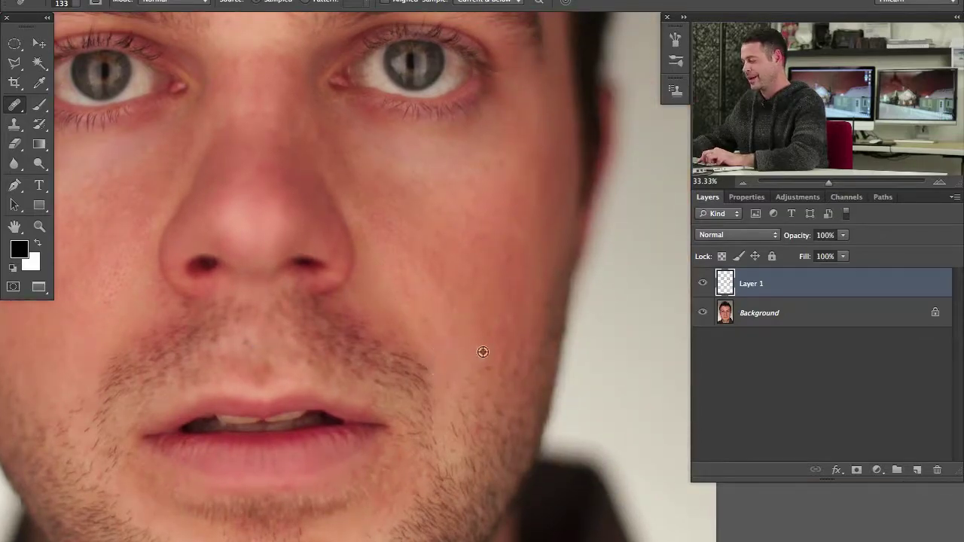
pyautogui.scroll(5, 495, 327)
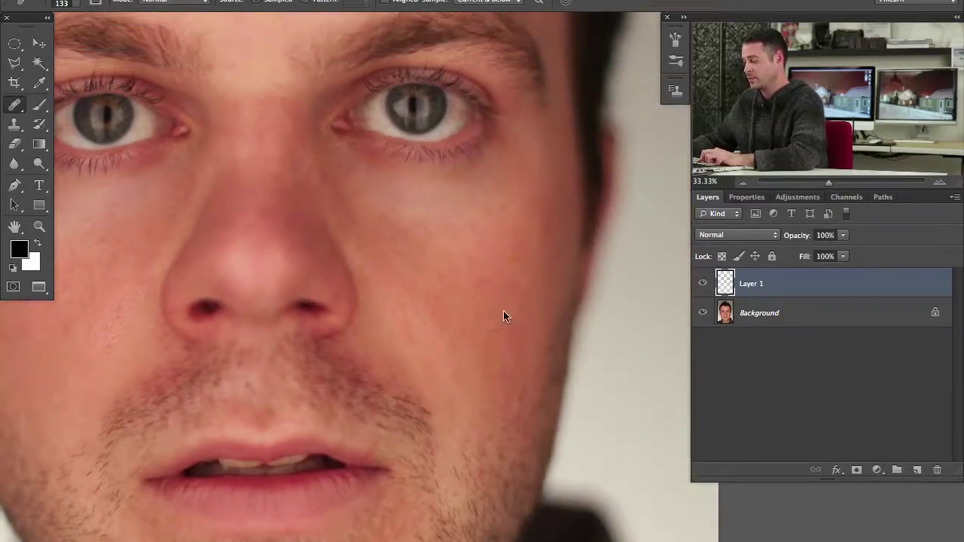
# Smooth the leftover marks and uneven patches across the forehead with the Healing Brush.
pyautogui.hscroll(-2, 495, 323)
pyautogui.scroll(6, 482, 322)
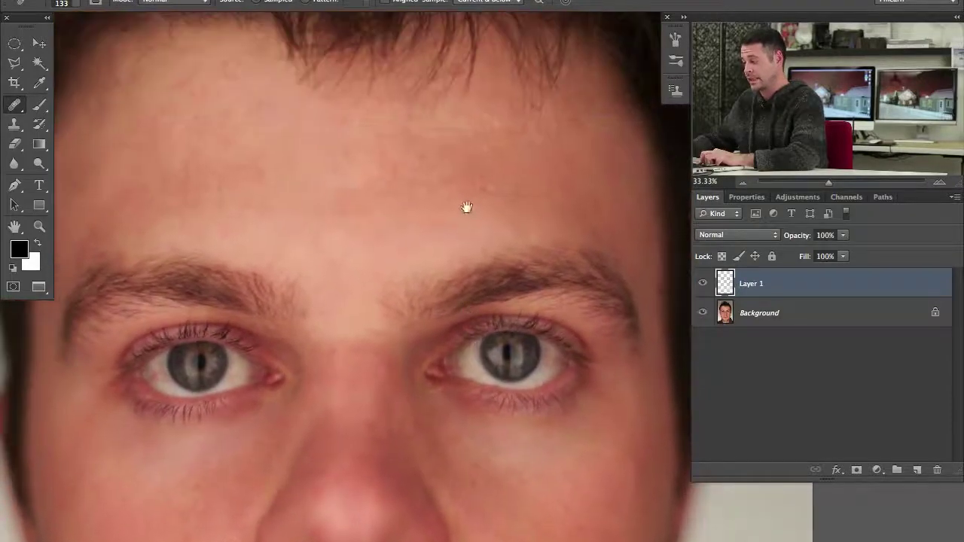
pyautogui.click(486, 196)
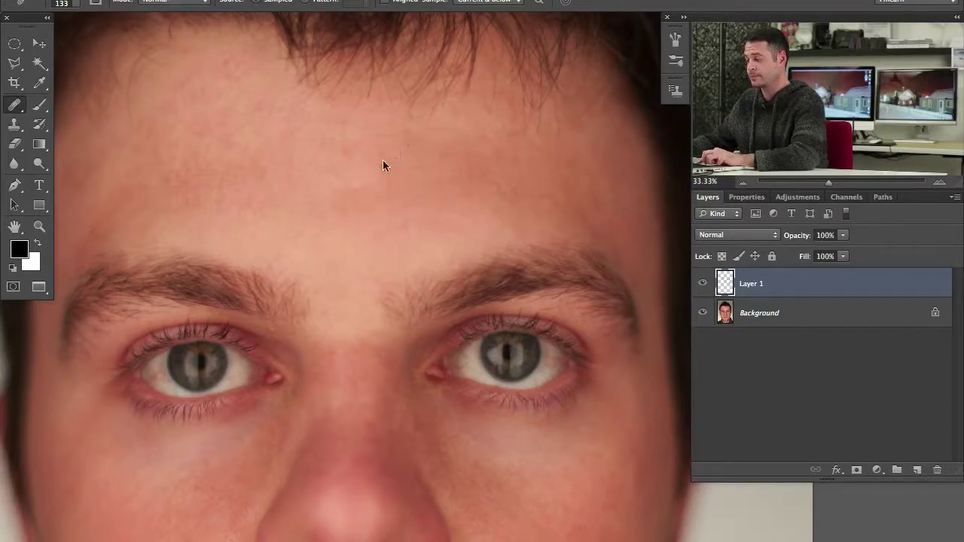
pyautogui.moveTo(307, 155); pyautogui.dragTo(376, 170)
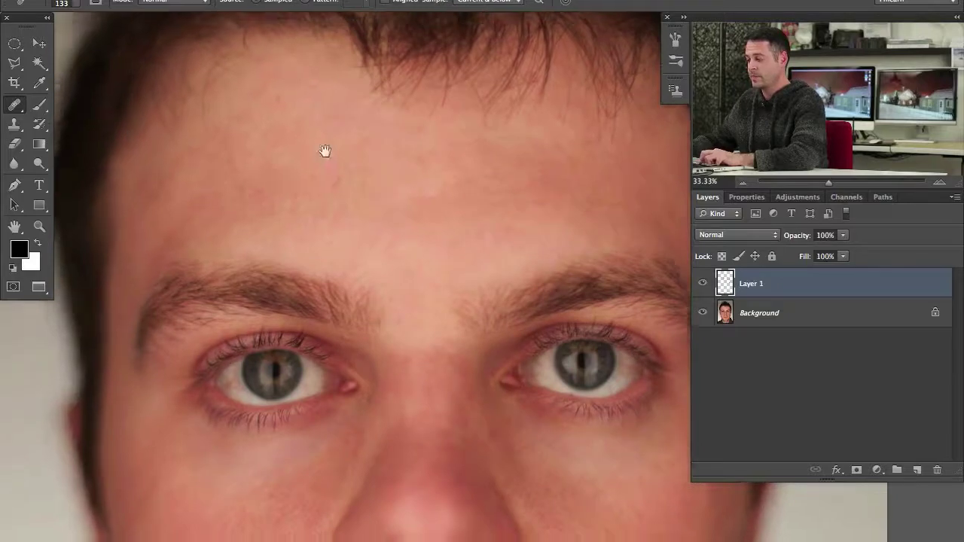
pyautogui.hscroll(-3, 324, 147)
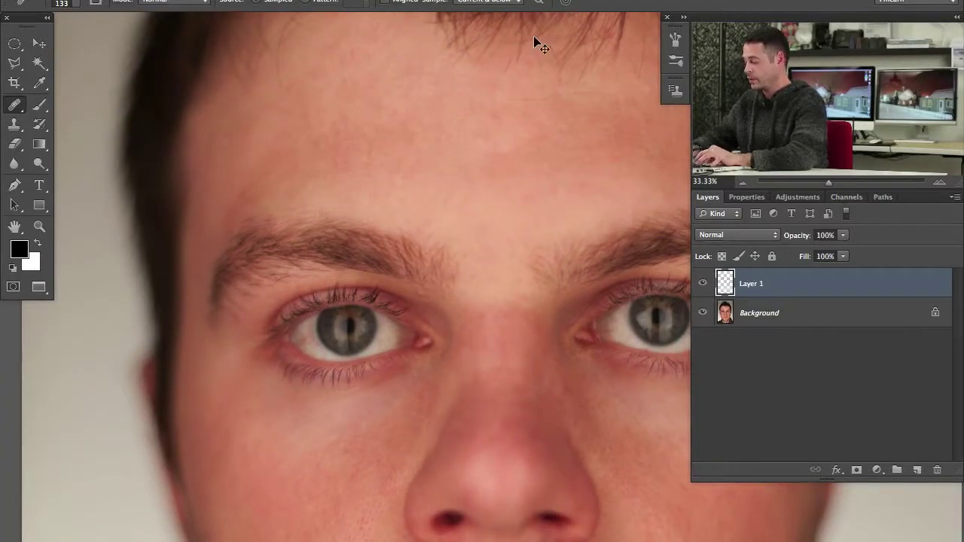
# View the whole face and compare it with and without the healing on Layer 1.
pyautogui.press('super+minus')
pyautogui.press('super+minus')
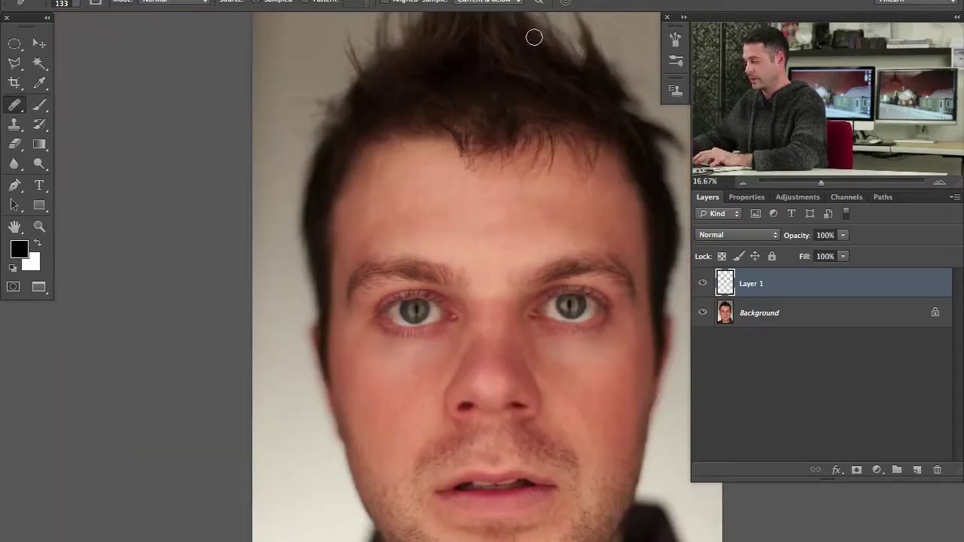
pyautogui.moveTo(503, 489); pyautogui.dragTo(430, 400)
pyautogui.click(703, 284)
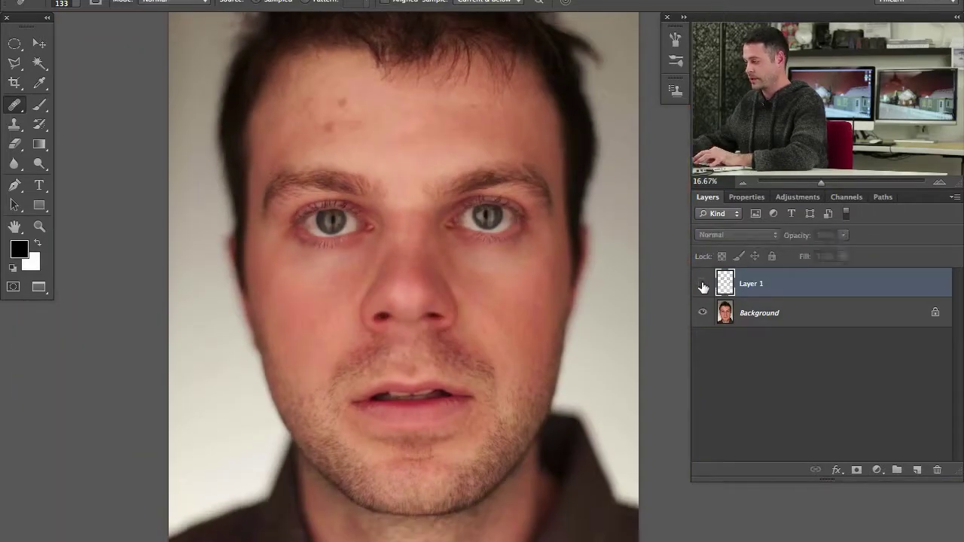
pyautogui.click(702, 284)
pyautogui.click(702, 284)
pyautogui.click(703, 284)
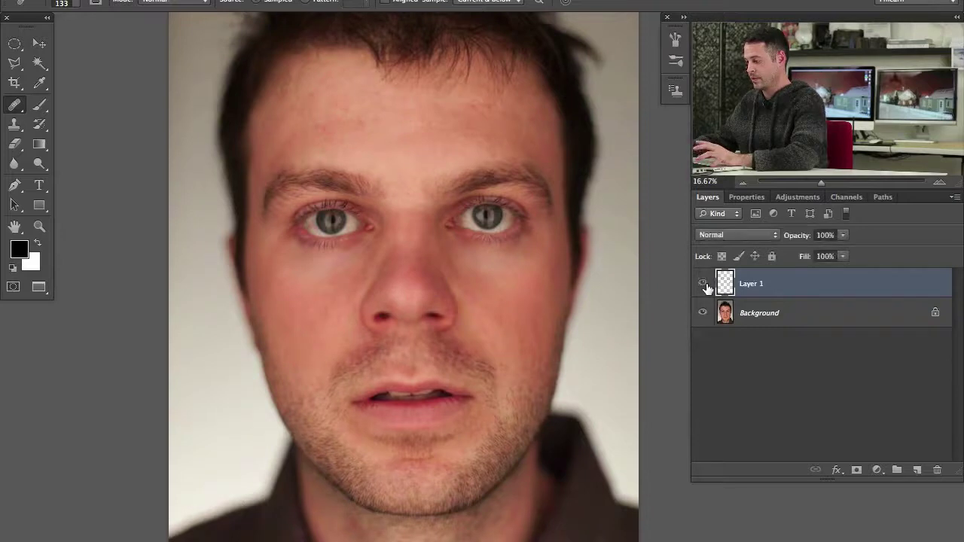
pyautogui.click(703, 284)
pyautogui.click(703, 284)
pyautogui.click(702, 284)
pyautogui.click(703, 284)
pyautogui.click(703, 284)
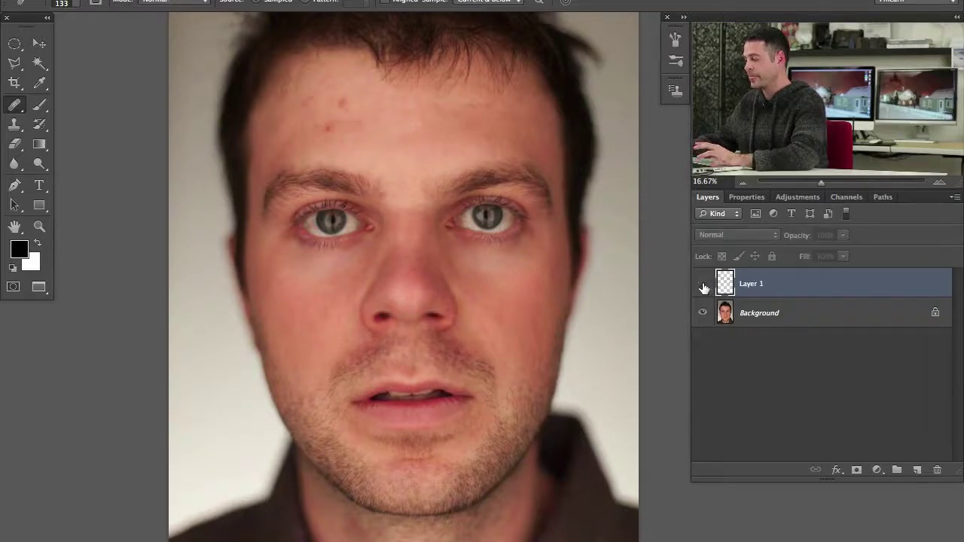
pyautogui.click(703, 284)
pyautogui.click(703, 283)
pyautogui.click(703, 284)
# Add a new empty layer above Layer 1 and ready the Brush tool with white as the foreground color.
pyautogui.hotkey('ctrl', 'alt', 'shift', 'n')
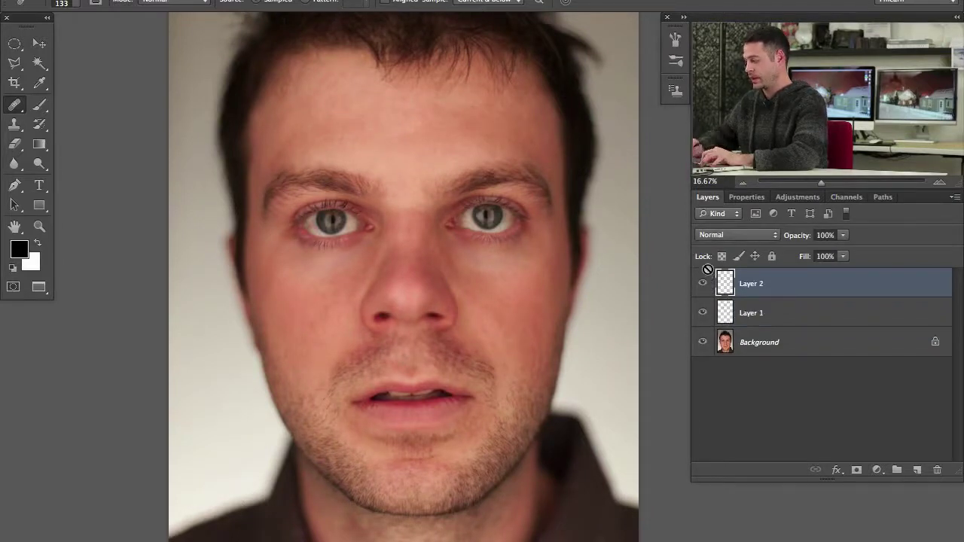
pyautogui.press('b')
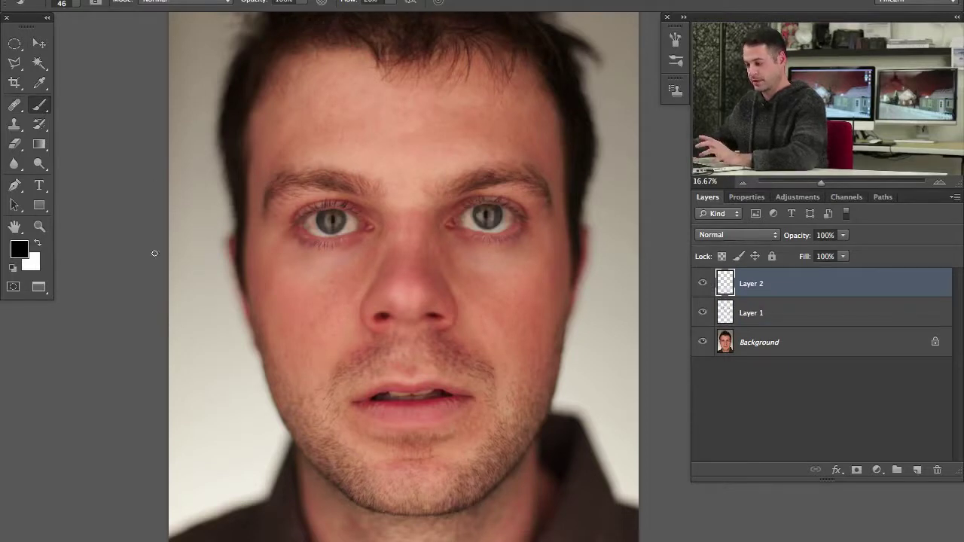
pyautogui.click(36, 242)
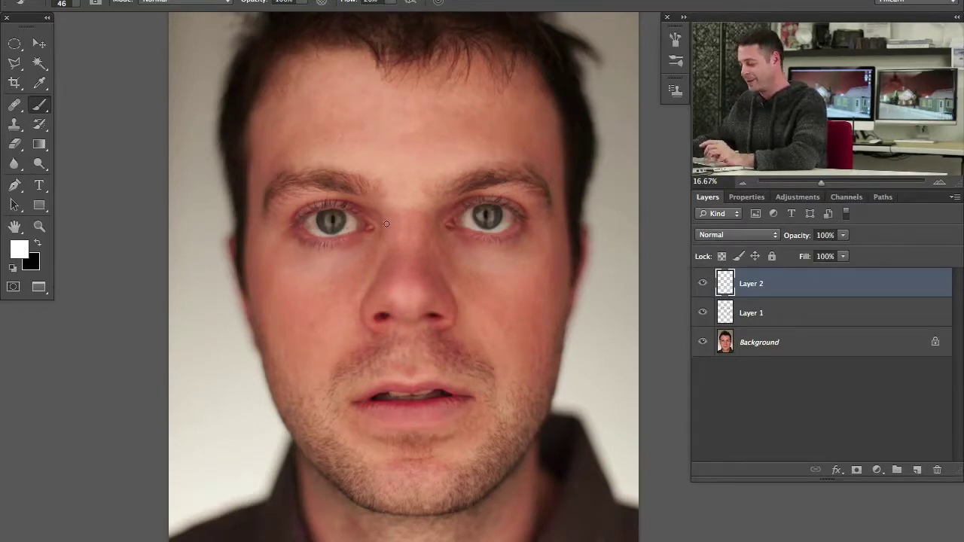
# Circle the red areas around the eyes, nose and cheeks in white on Layer 2, and delete that layer.
pyautogui.moveTo(374, 227); pyautogui.dragTo(367, 224)
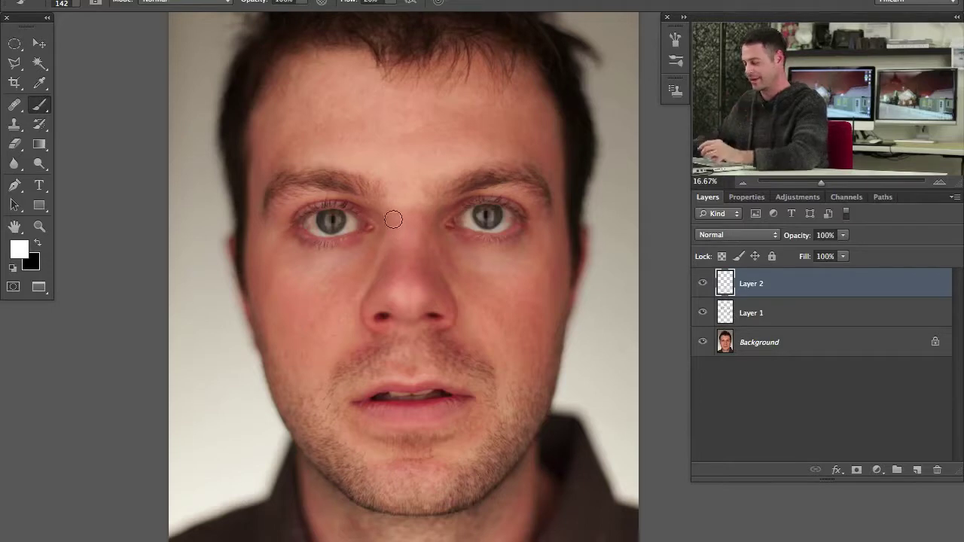
pyautogui.moveTo(398, 225); pyautogui.dragTo(404, 225)
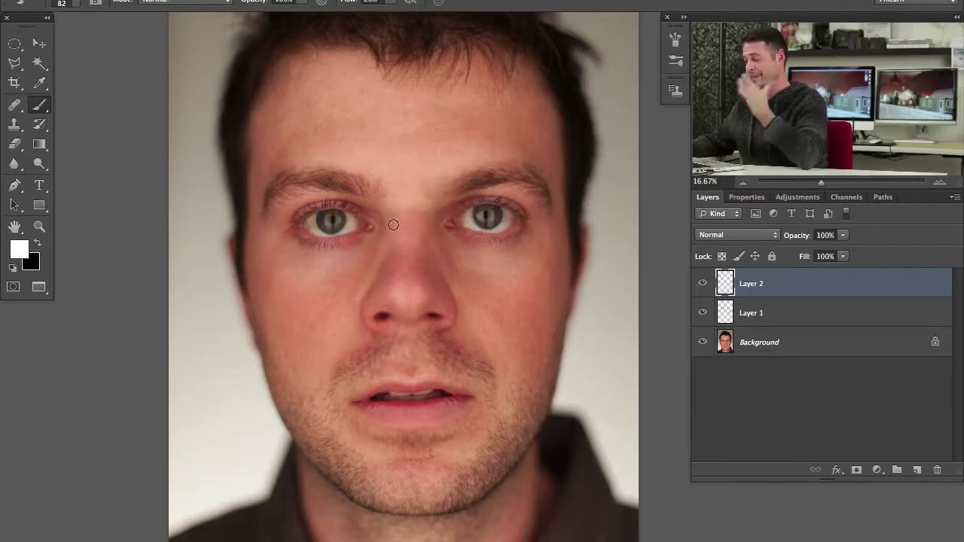
pyautogui.moveTo(333, 203)
pyautogui.mouseDown()
pyautogui.moveTo(307, 204)
pyautogui.moveTo(294, 234)
pyautogui.moveTo(376, 240)
pyautogui.moveTo(372, 205)
pyautogui.moveTo(338, 197)
pyautogui.mouseUp()
pyautogui.moveTo(480, 197)
pyautogui.mouseDown()
pyautogui.moveTo(431, 232)
pyautogui.moveTo(495, 182)
pyautogui.moveTo(441, 219)
pyautogui.moveTo(448, 214)
pyautogui.moveTo(389, 234)
pyautogui.moveTo(389, 291)
pyautogui.moveTo(361, 338)
pyautogui.moveTo(443, 297)
pyautogui.moveTo(534, 300)
pyautogui.moveTo(512, 283)
pyautogui.mouseUp()
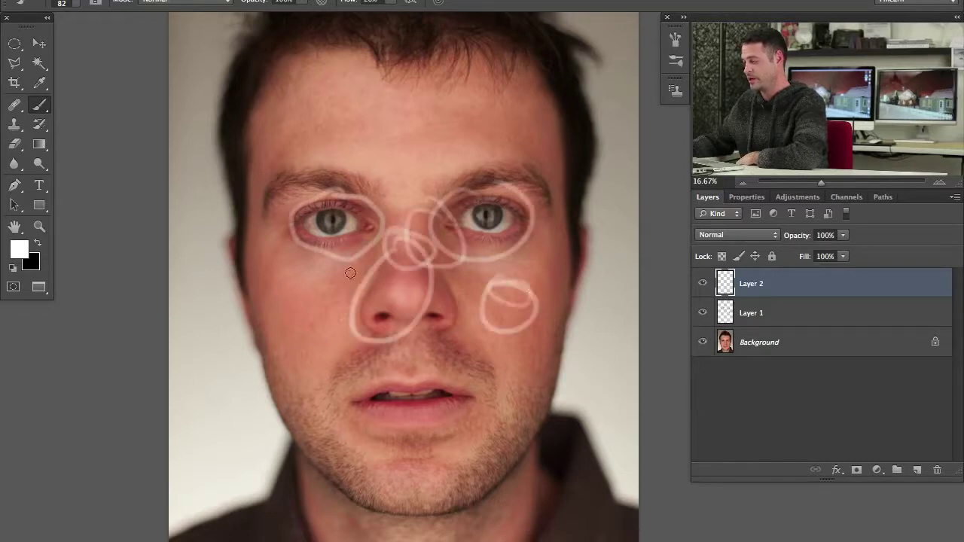
pyautogui.moveTo(351, 273); pyautogui.dragTo(362, 268)
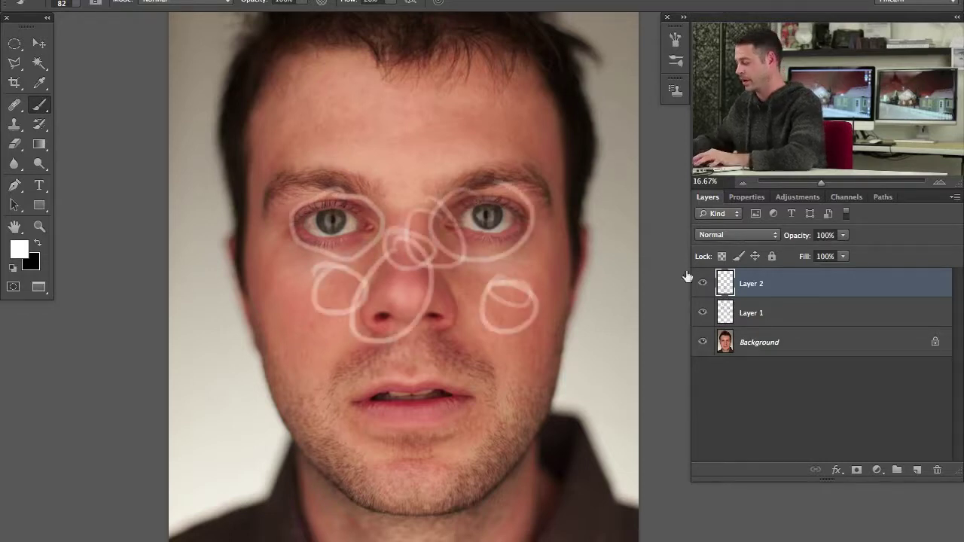
pyautogui.press('Delete')
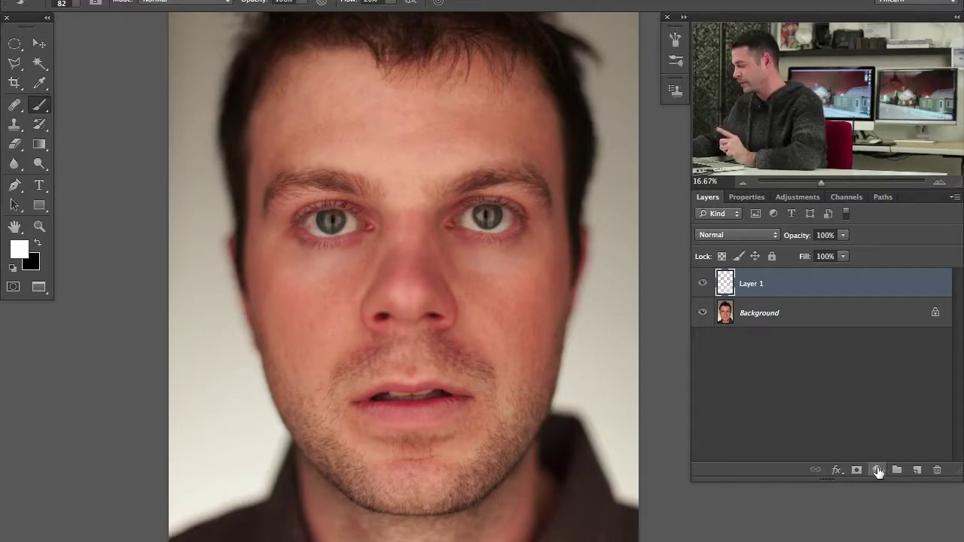
# Add a Hue/Saturation adjustment above Layer 1, target the Reds and sample the skin just below the inner corner of the eye.
pyautogui.click(877, 471)
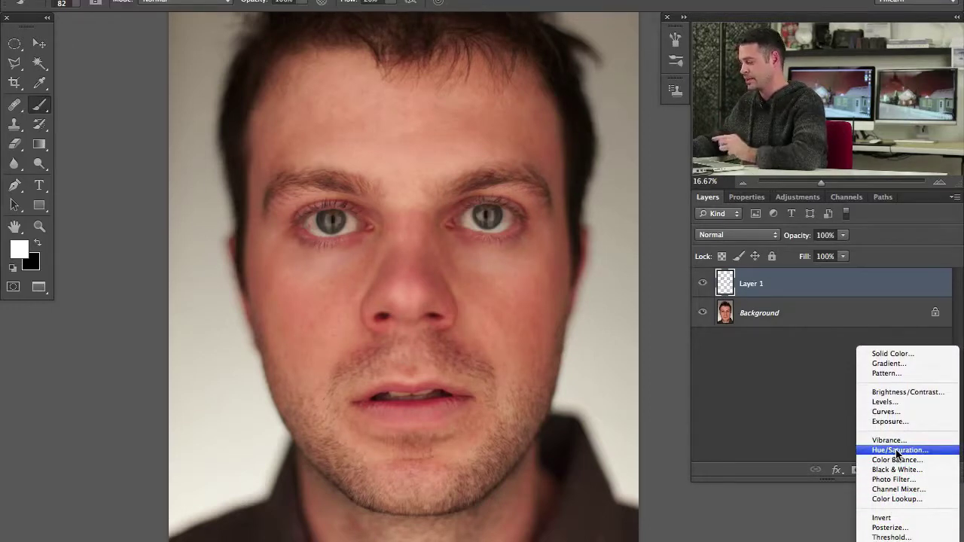
pyautogui.click(897, 450)
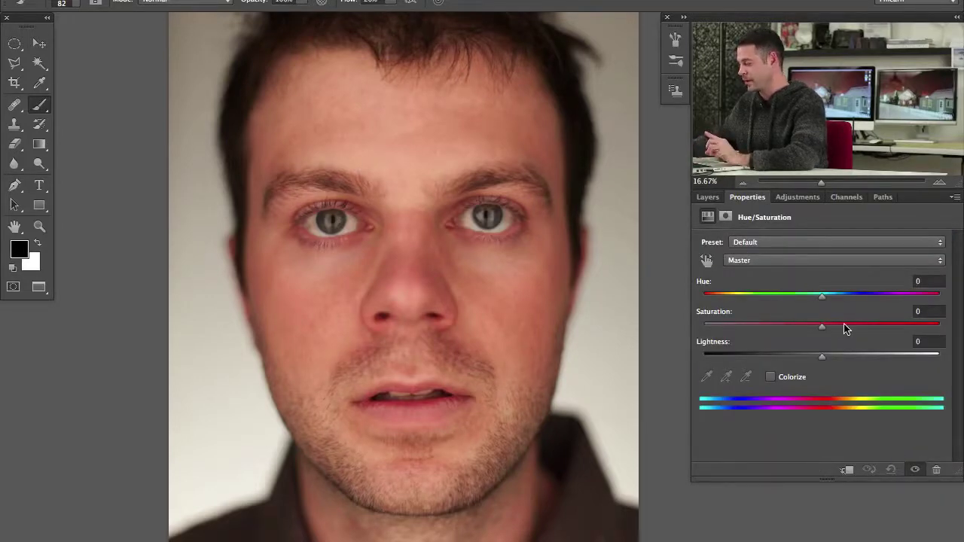
pyautogui.click(813, 260)
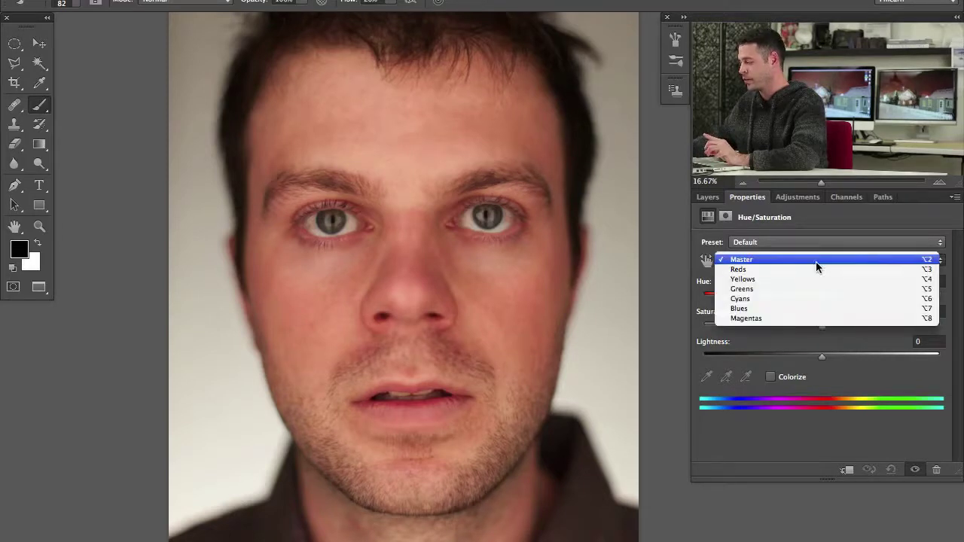
pyautogui.click(810, 269)
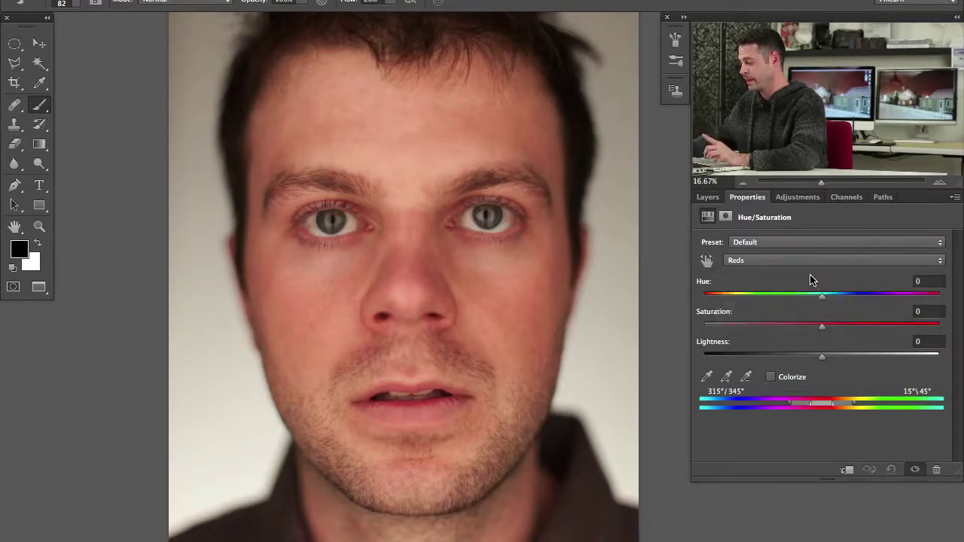
pyautogui.click(708, 377)
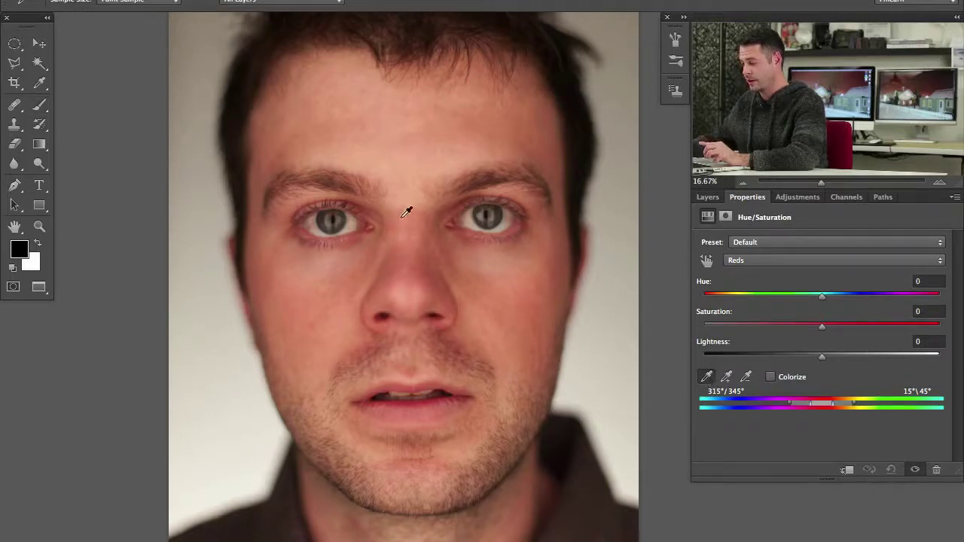
pyautogui.click(359, 238)
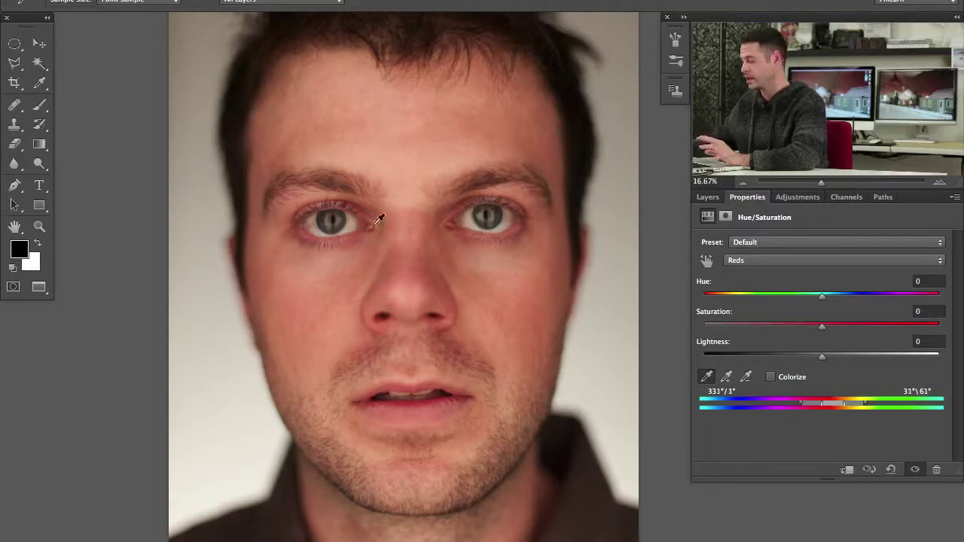
# Exaggerate the Reds with Hue +72 and Saturation +70, and narrow the affected color range to 349°/1° and 9°\25° to isolate the red skin.
pyautogui.moveTo(821, 326); pyautogui.dragTo(891, 324)
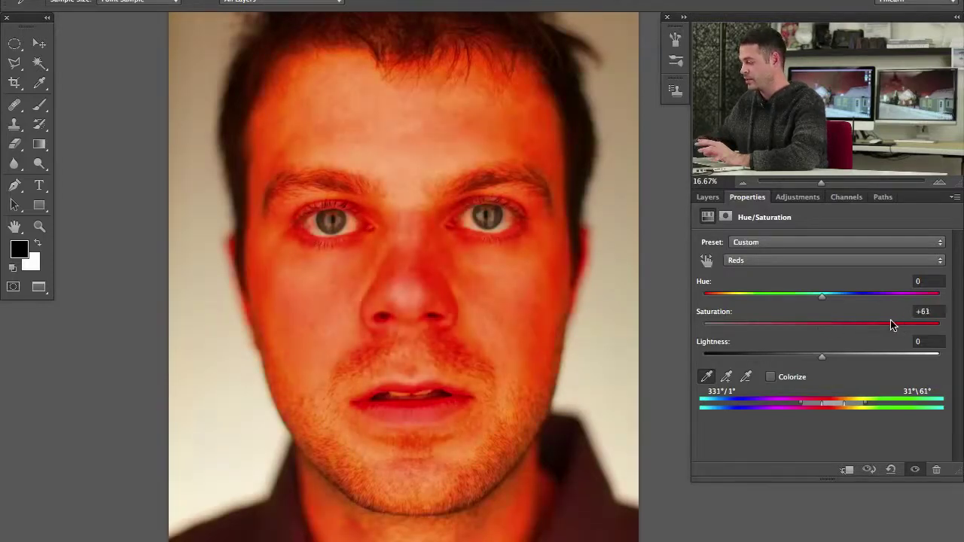
pyautogui.moveTo(832, 298); pyautogui.dragTo(889, 301)
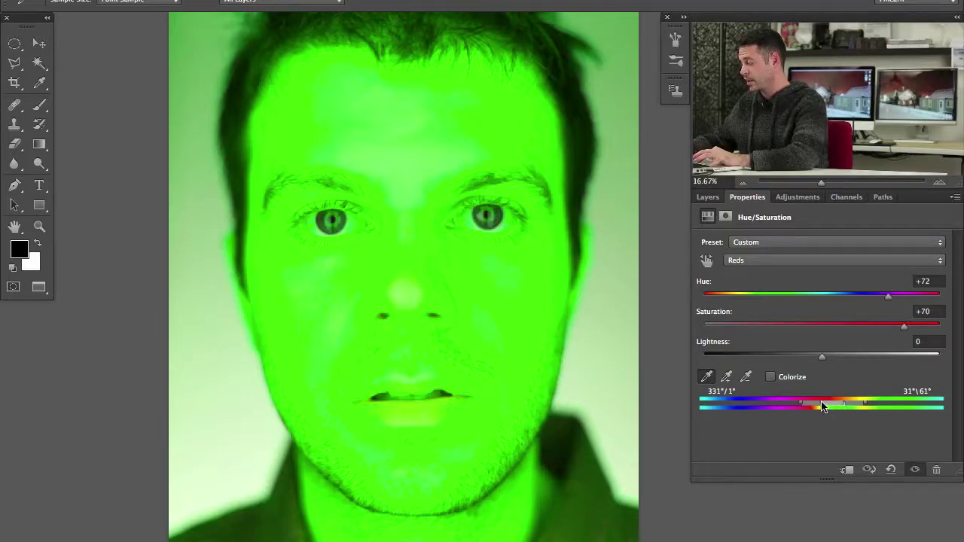
pyautogui.moveTo(830, 407)
pyautogui.mouseDown()
pyautogui.moveTo(813, 408)
pyautogui.moveTo(823, 407)
pyautogui.mouseUp()
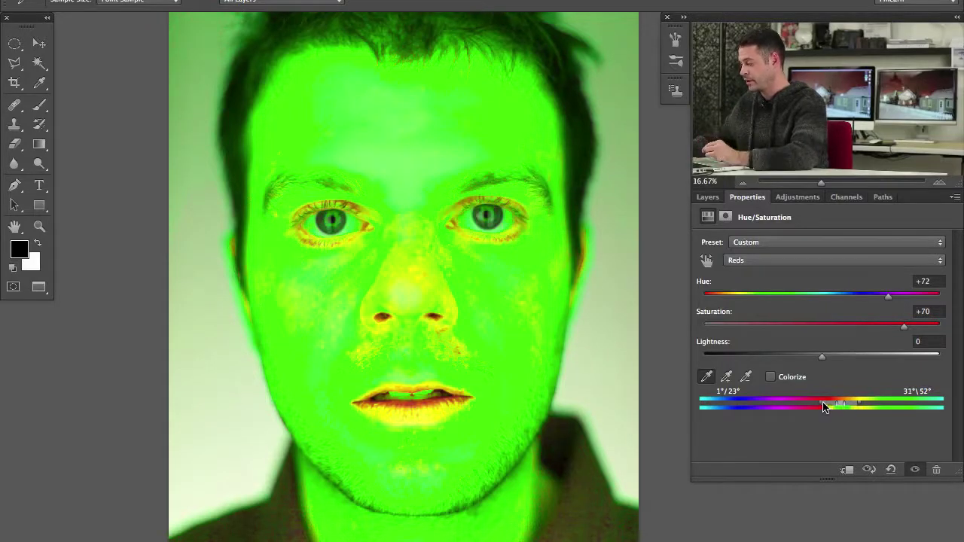
pyautogui.moveTo(824, 408); pyautogui.dragTo(859, 407)
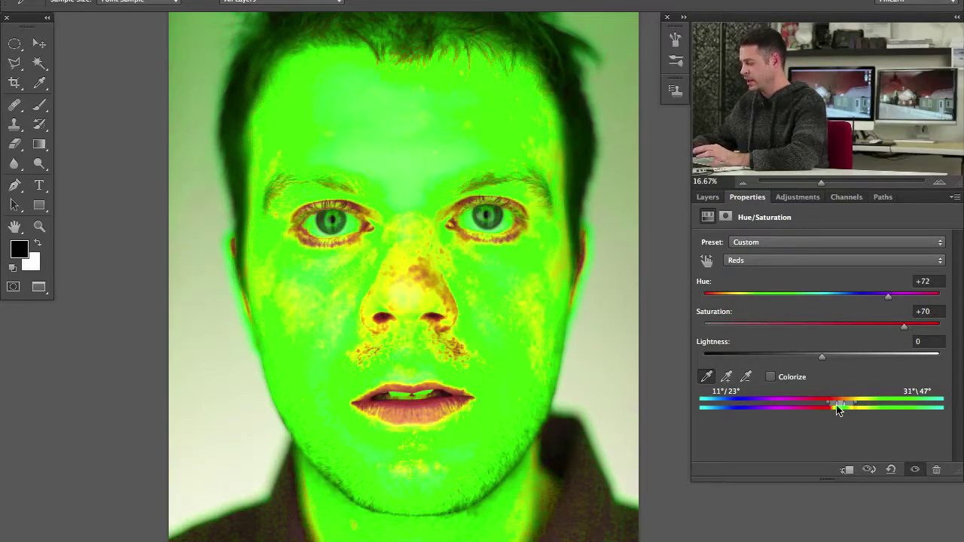
pyautogui.moveTo(841, 405)
pyautogui.mouseDown()
pyautogui.moveTo(819, 405)
pyautogui.moveTo(849, 407)
pyautogui.moveTo(818, 403)
pyautogui.moveTo(826, 409)
pyautogui.mouseUp()
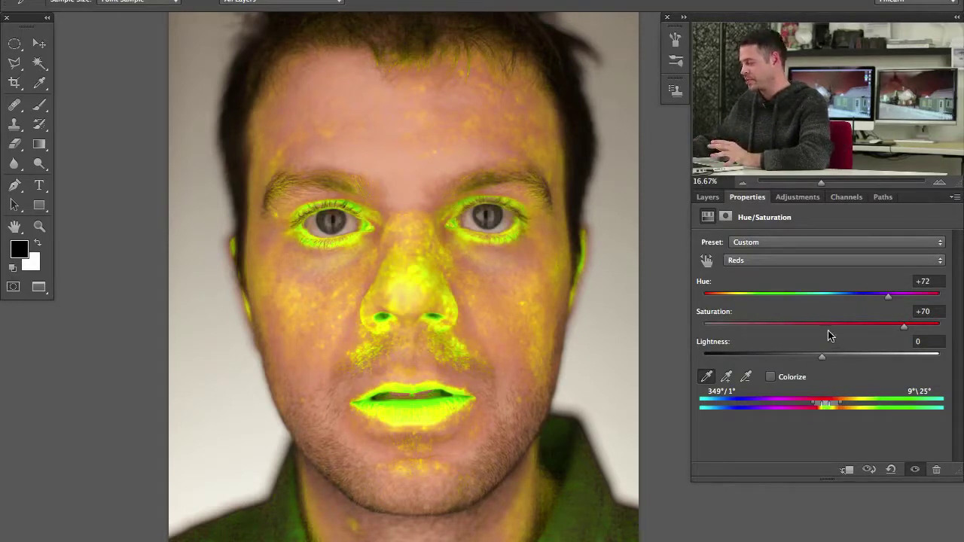
# Reset the Reds' Saturation to 0 and reduce their Hue to a small positive shift that tones down the red skin.
pyautogui.click(923, 312)
pyautogui.write('0')
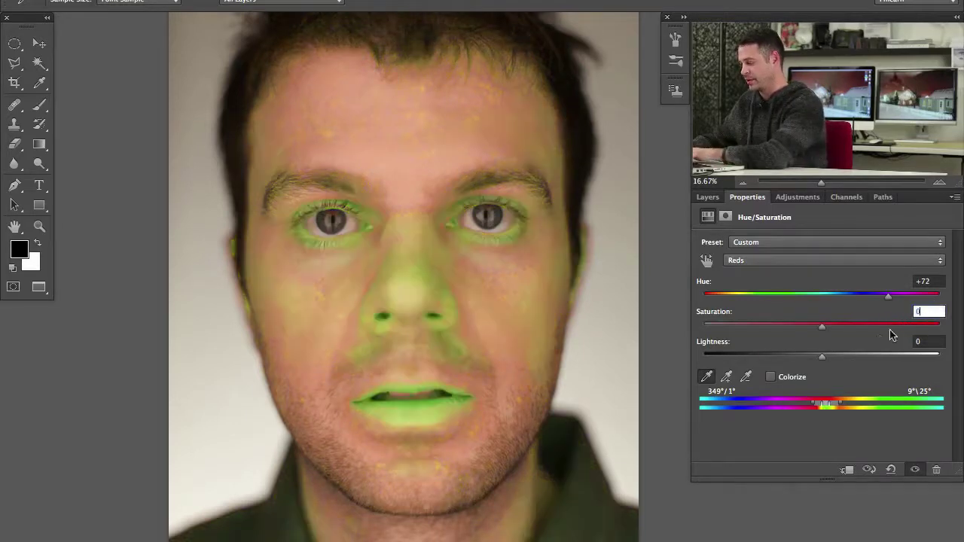
pyautogui.moveTo(886, 301); pyautogui.dragTo(825, 300)
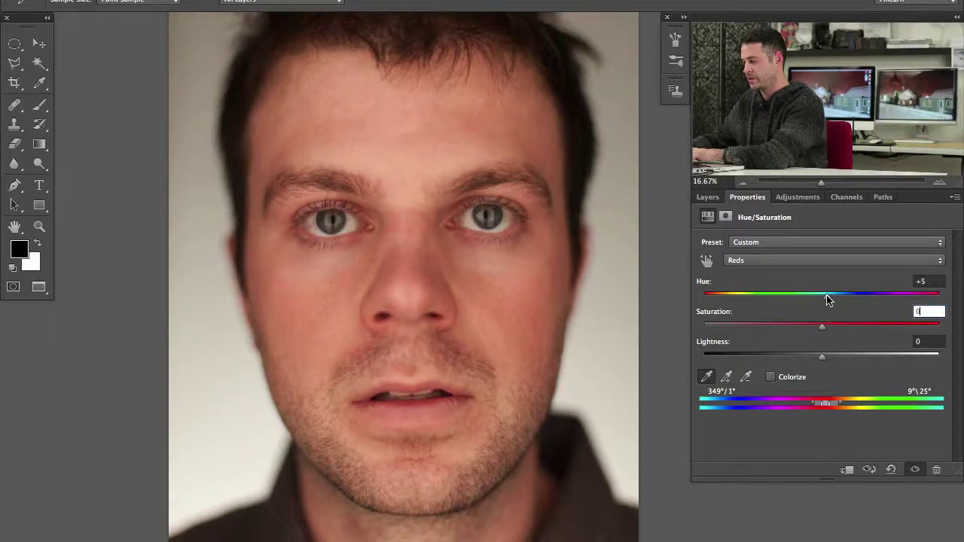
pyautogui.click(931, 280)
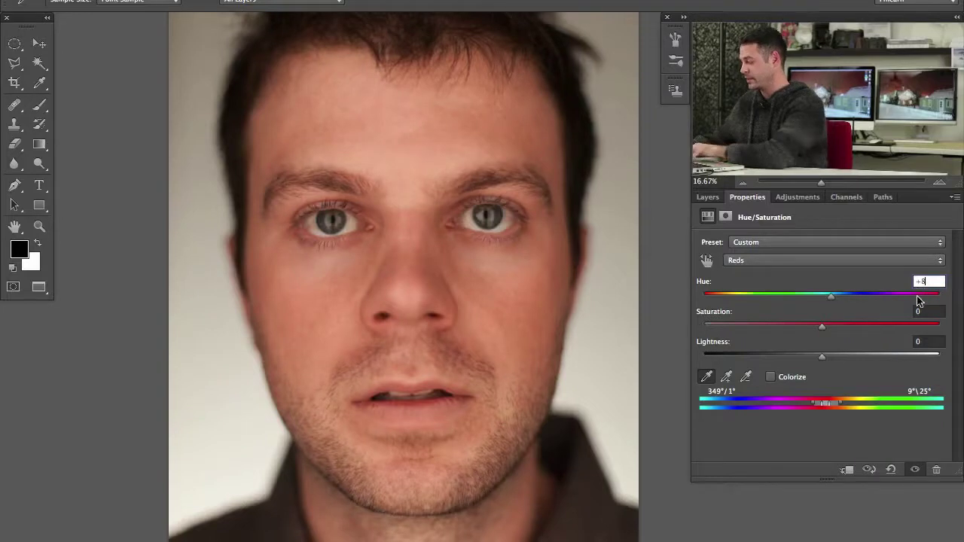
pyautogui.press('Down')
pyautogui.press('Down')
# Compare the whole face repeatedly with and without the Hue/Saturation 1 adjustment.
pyautogui.click(708, 198)
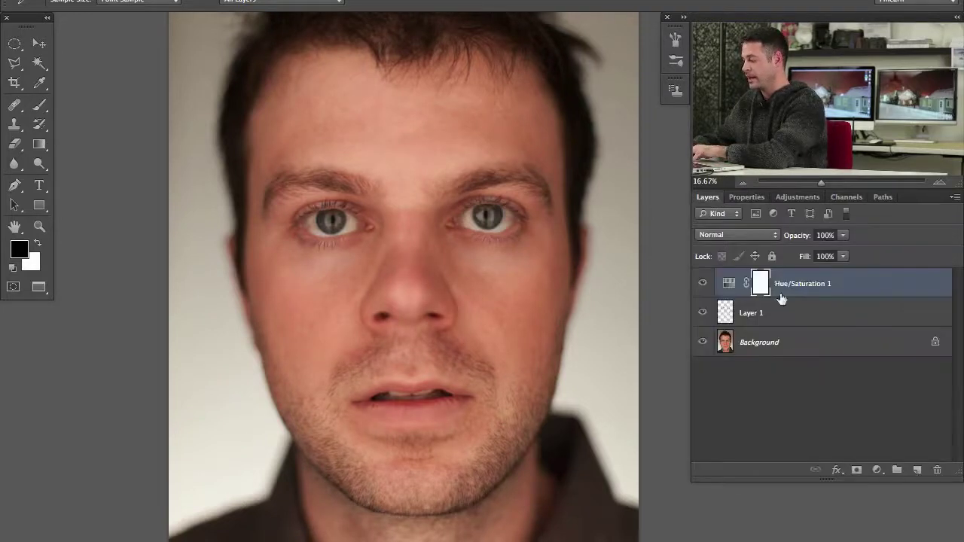
pyautogui.click(703, 284)
pyautogui.click(704, 284)
pyautogui.click(703, 285)
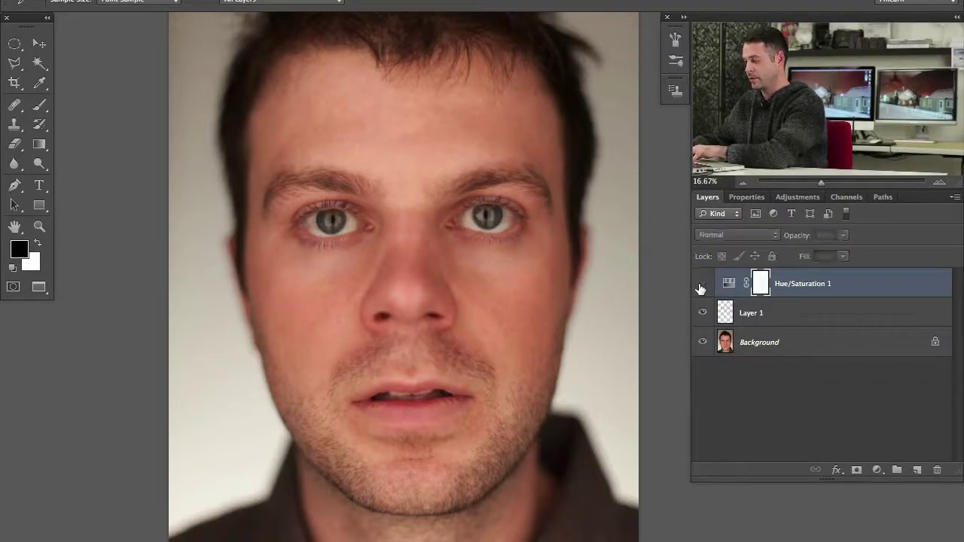
pyautogui.click(702, 286)
pyautogui.click(701, 286)
pyautogui.click(701, 287)
pyautogui.click(701, 286)
pyautogui.click(701, 286)
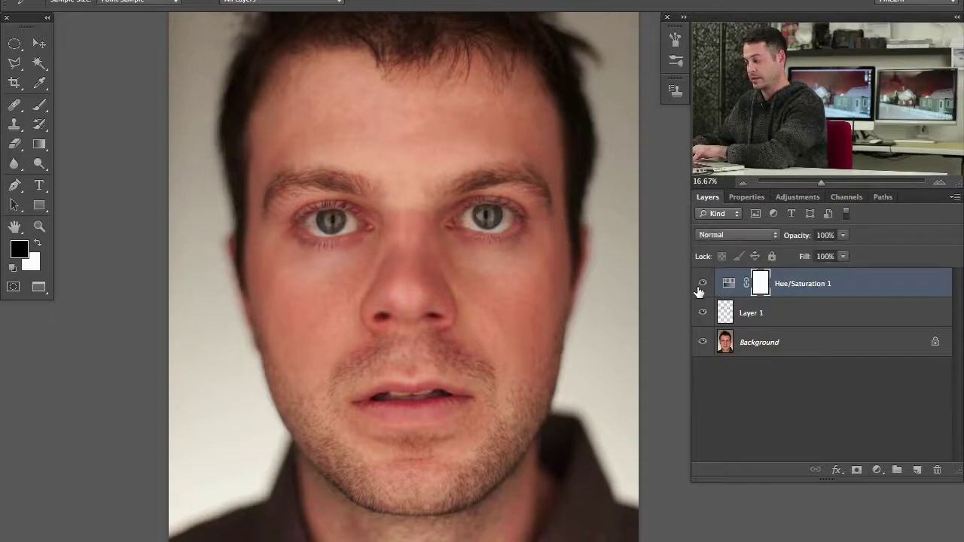
pyautogui.click(701, 287)
pyautogui.click(701, 289)
pyautogui.click(702, 288)
pyautogui.click(702, 288)
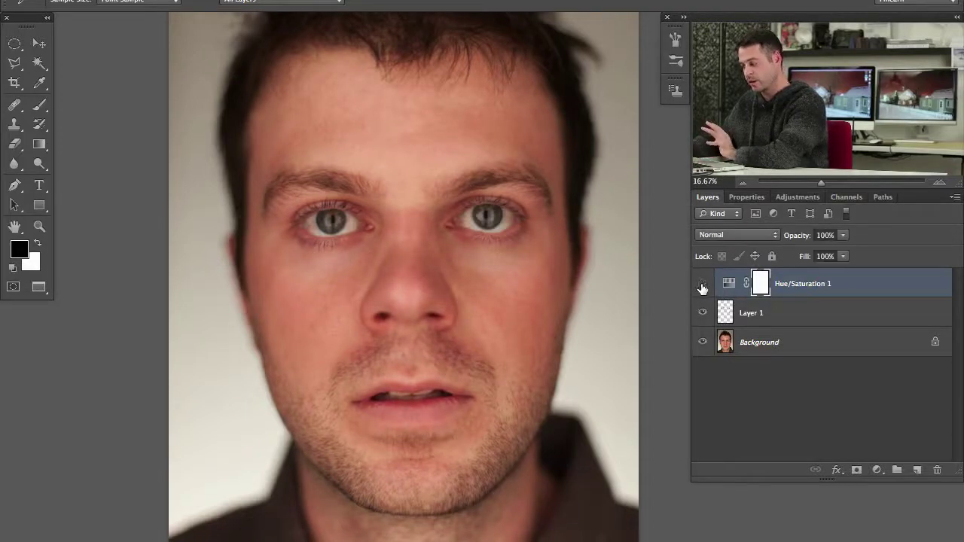
pyautogui.click(702, 287)
pyautogui.click(701, 288)
pyautogui.click(701, 287)
pyautogui.click(702, 286)
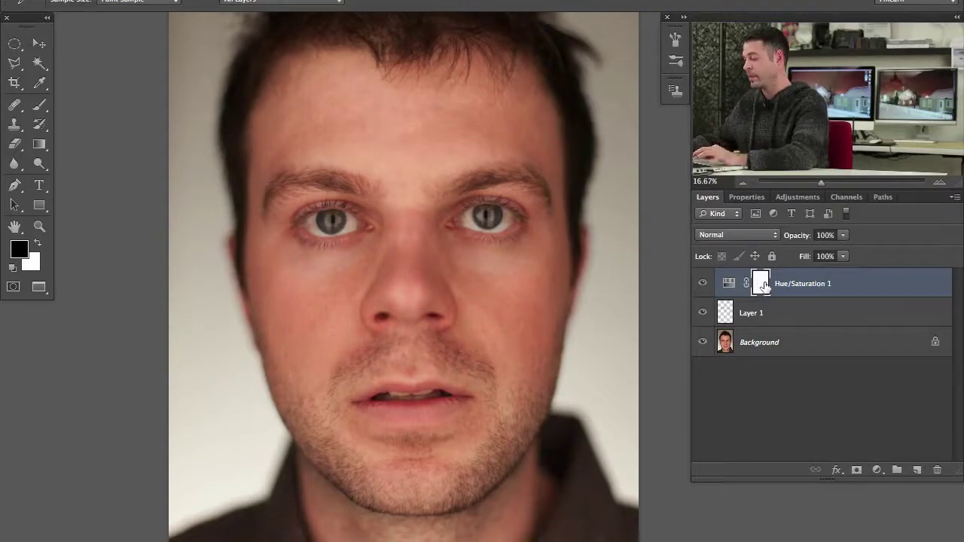
# Paint black over the lips on the Hue/Saturation 1 mask to bring back their original color.
pyautogui.press('super+plus')
pyautogui.press('super+plus')
pyautogui.moveTo(458, 427); pyautogui.dragTo(518, 262)
pyautogui.press('b')
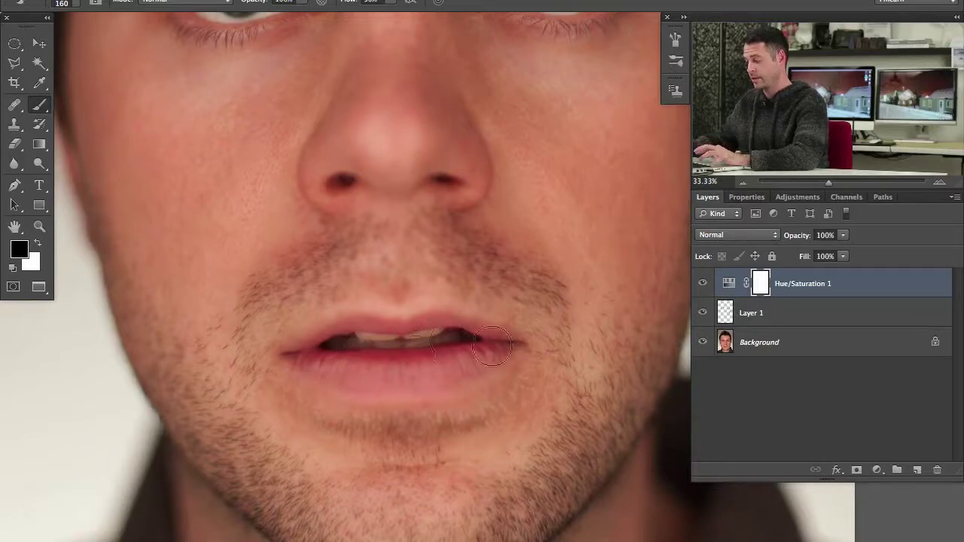
# Examine the eyes, nose and cheeks up close with the Hue/Saturation 1 adjustment on and off.
pyautogui.scroll(5, 492, 346)
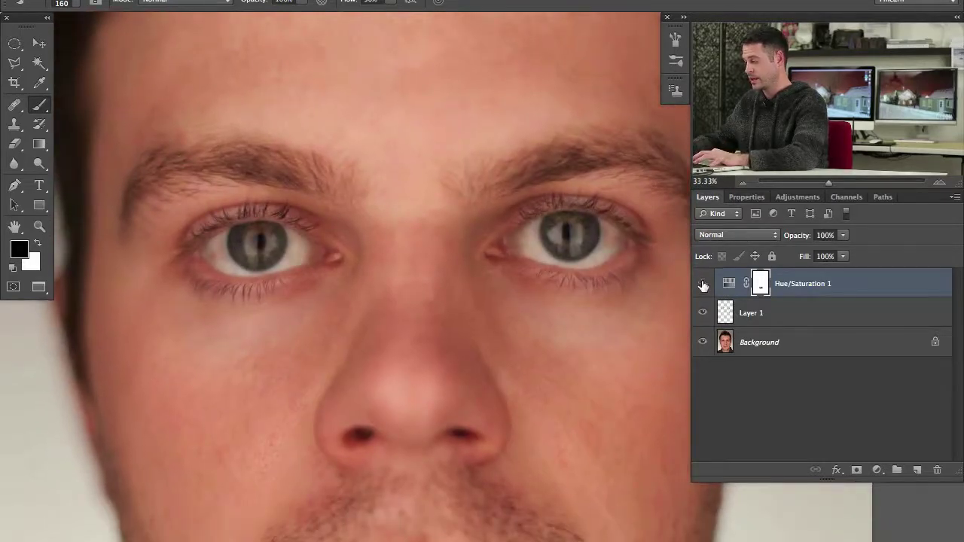
pyautogui.click(703, 286)
pyautogui.click(704, 288)
pyautogui.click(704, 289)
pyautogui.click(705, 291)
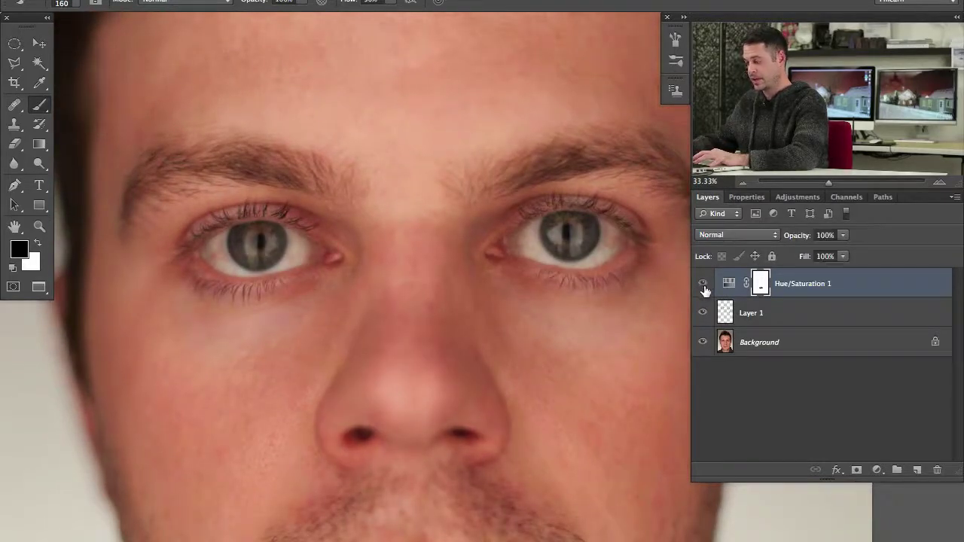
pyautogui.click(705, 291)
pyautogui.click(706, 291)
pyautogui.click(705, 292)
pyautogui.click(705, 292)
pyautogui.click(706, 293)
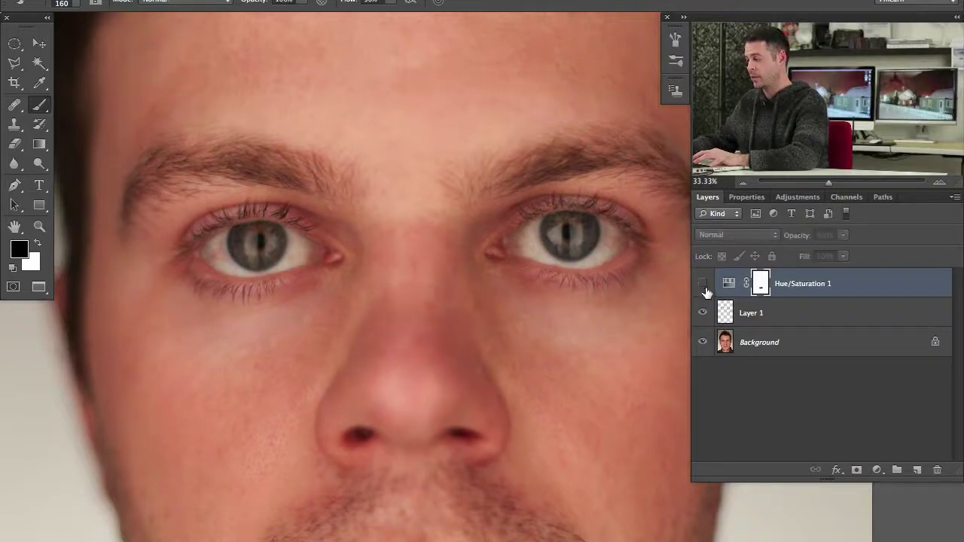
pyautogui.click(707, 293)
# Add a second Hue/Saturation adjustment on top and set the Master Saturation to -10.
pyautogui.hotkey('ctrl', '-')
pyautogui.hotkey('ctrl', '-')
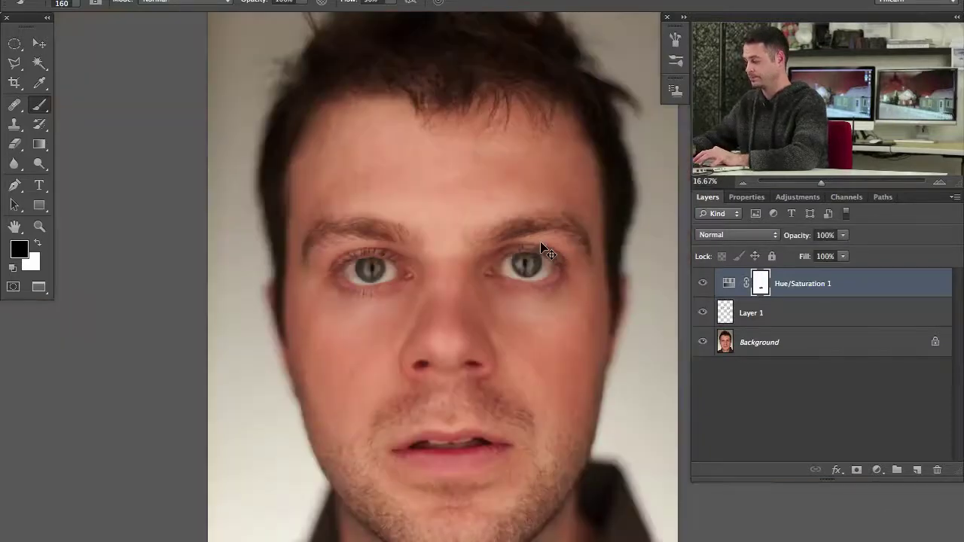
pyautogui.moveTo(554, 387); pyautogui.dragTo(517, 327)
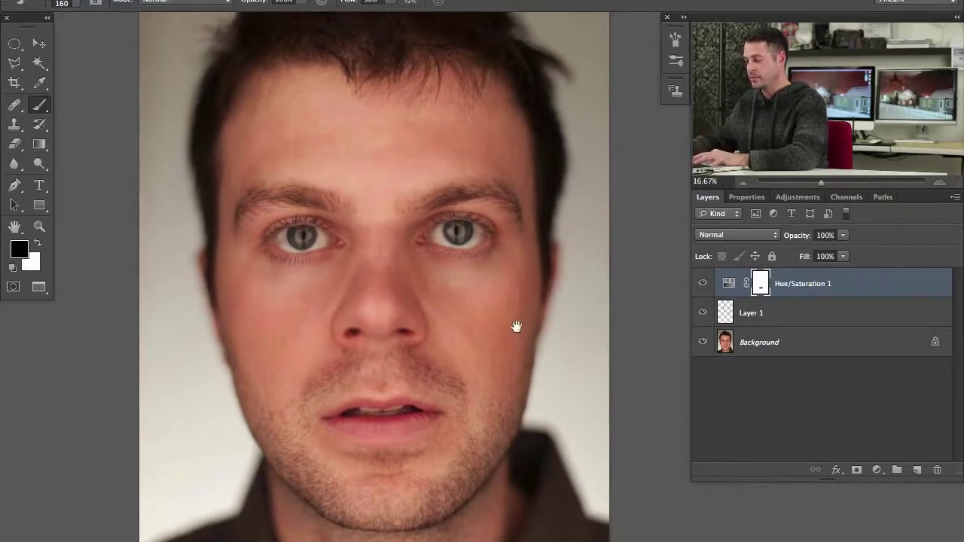
pyautogui.hscroll(1, 516, 327)
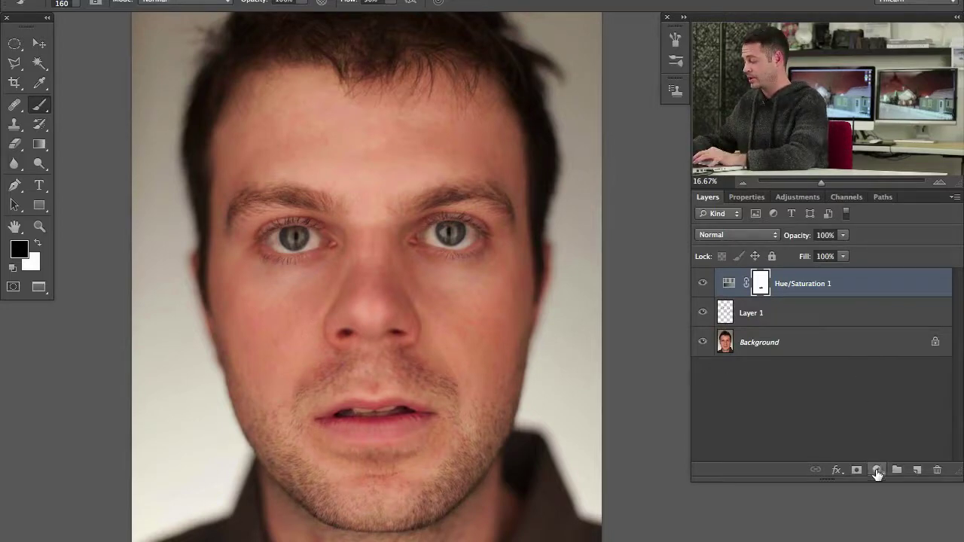
pyautogui.click(880, 470)
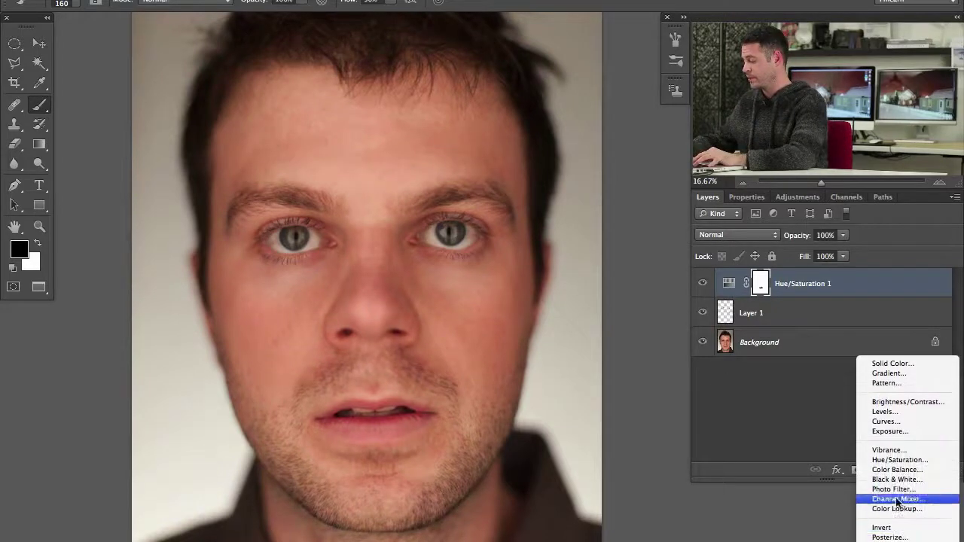
pyautogui.click(900, 460)
pyautogui.moveTo(821, 327); pyautogui.dragTo(815, 327)
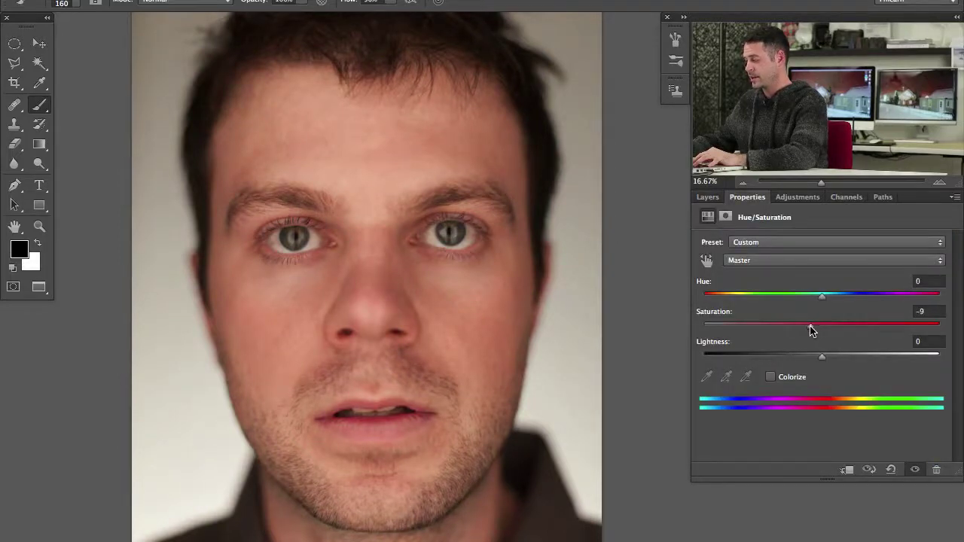
pyautogui.click(924, 311)
pyautogui.press('Down')
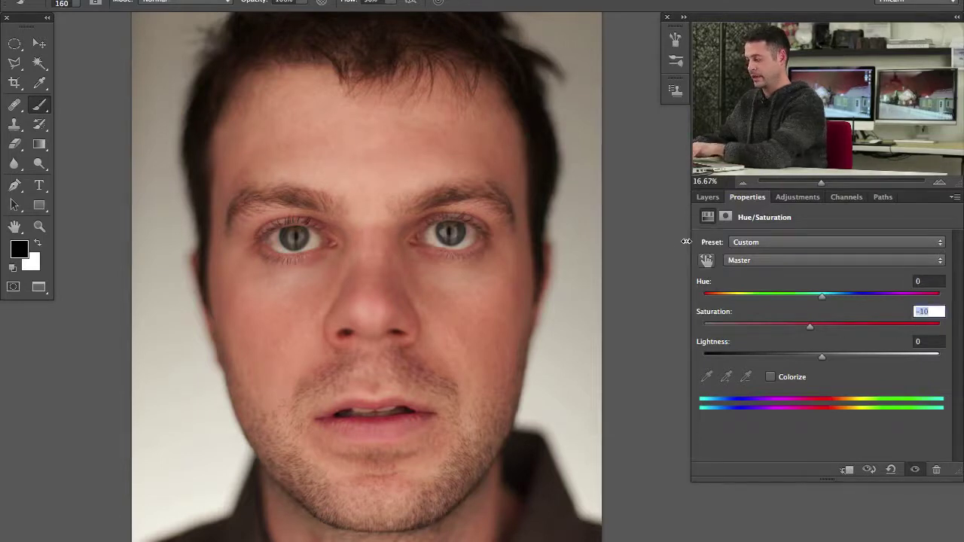
# Compare the portrait with and without the Hue/Saturation 2 adjustment.
pyautogui.click(708, 196)
pyautogui.click(700, 285)
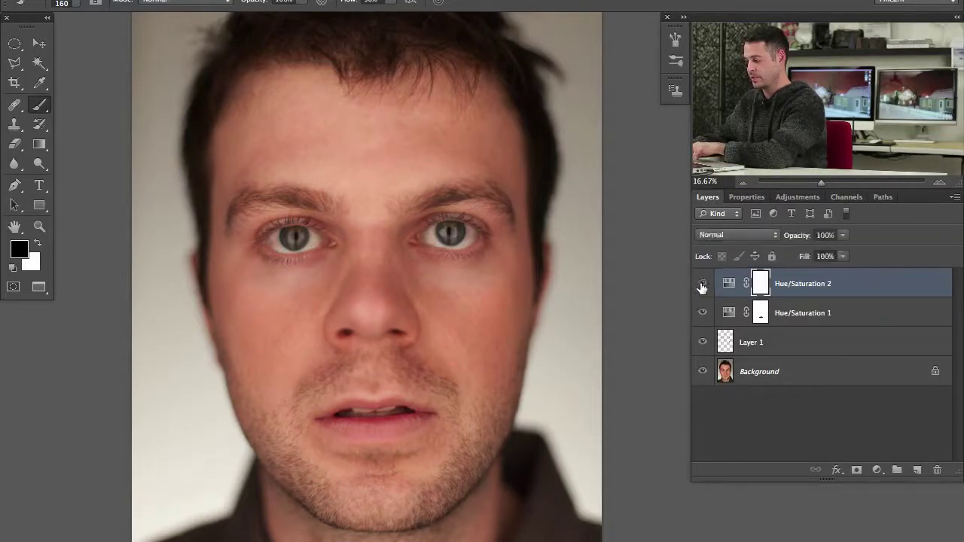
pyautogui.click(701, 285)
pyautogui.click(701, 285)
pyautogui.click(701, 285)
pyautogui.click(702, 285)
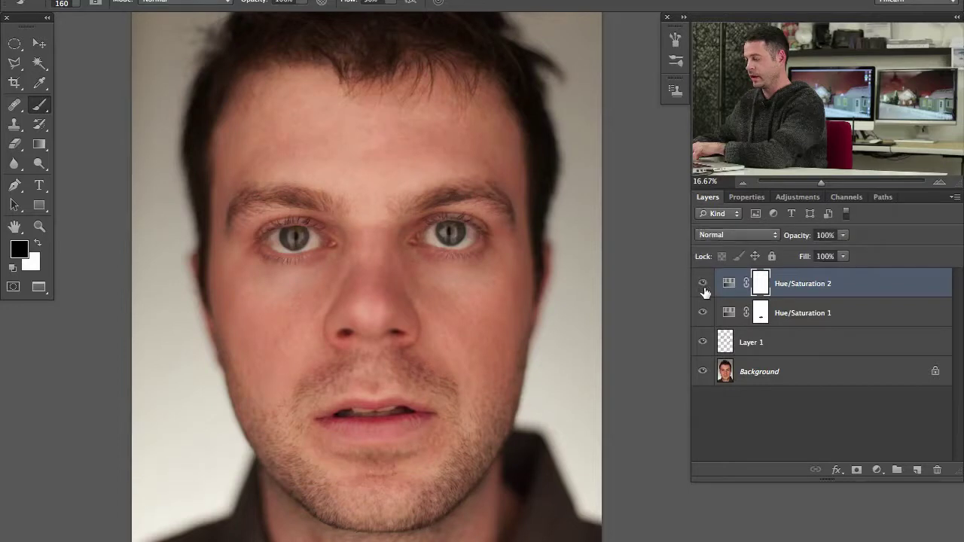
pyautogui.moveTo(474, 311)
pyautogui.mouseDown()
pyautogui.moveTo(489, 283)
pyautogui.moveTo(518, 274)
pyautogui.mouseUp()
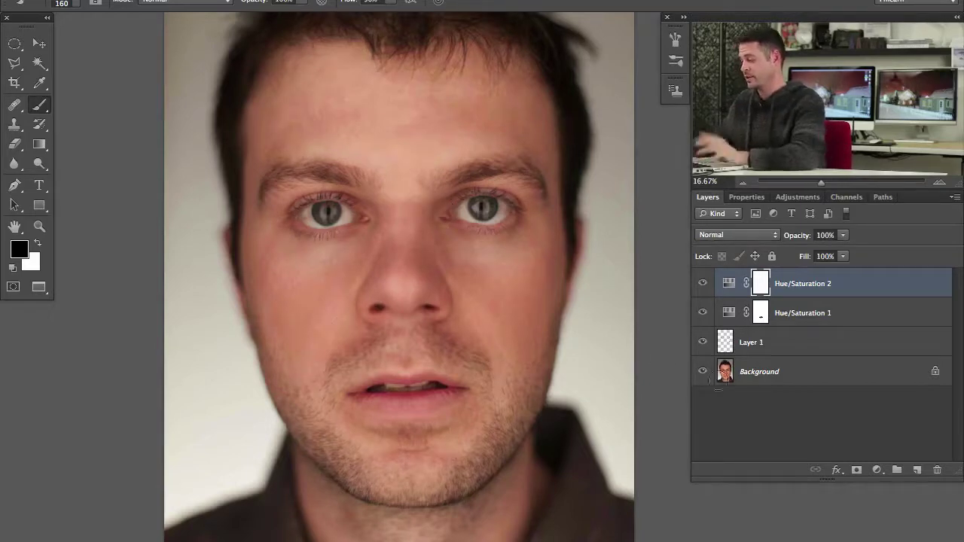
# Add a third Hue/Saturation adjustment layer on top, setting the Master Lightness to -53 and raising the Saturation slightly.
pyautogui.click(877, 469)
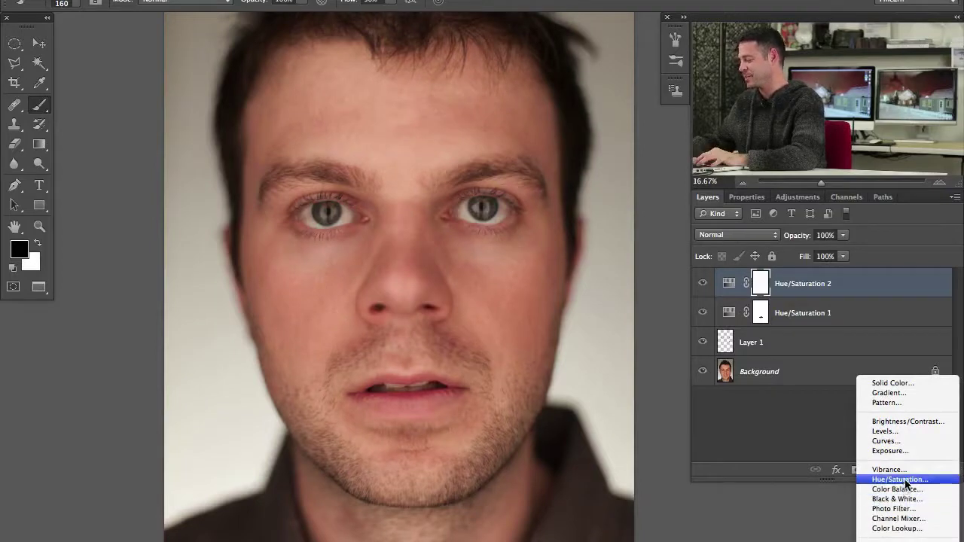
pyautogui.click(906, 479)
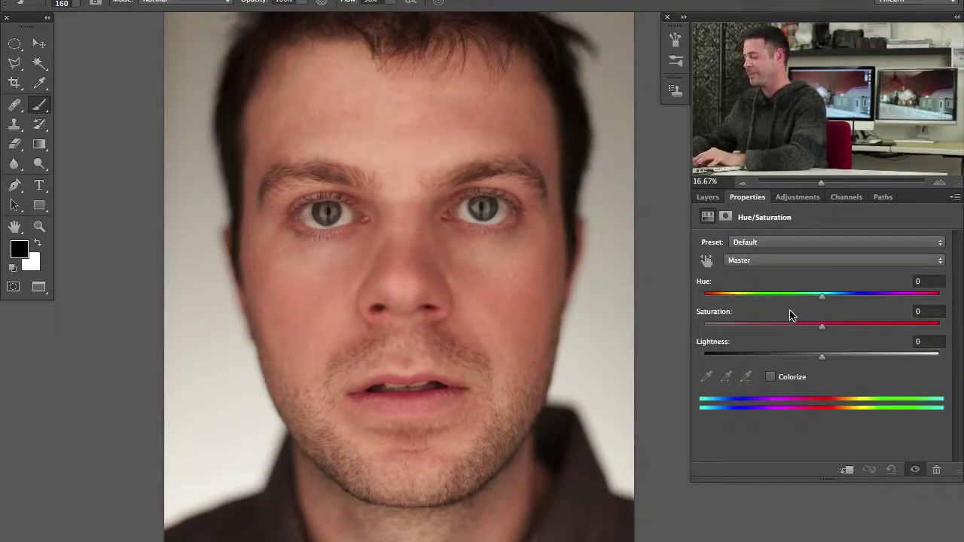
pyautogui.moveTo(814, 357); pyautogui.dragTo(770, 357)
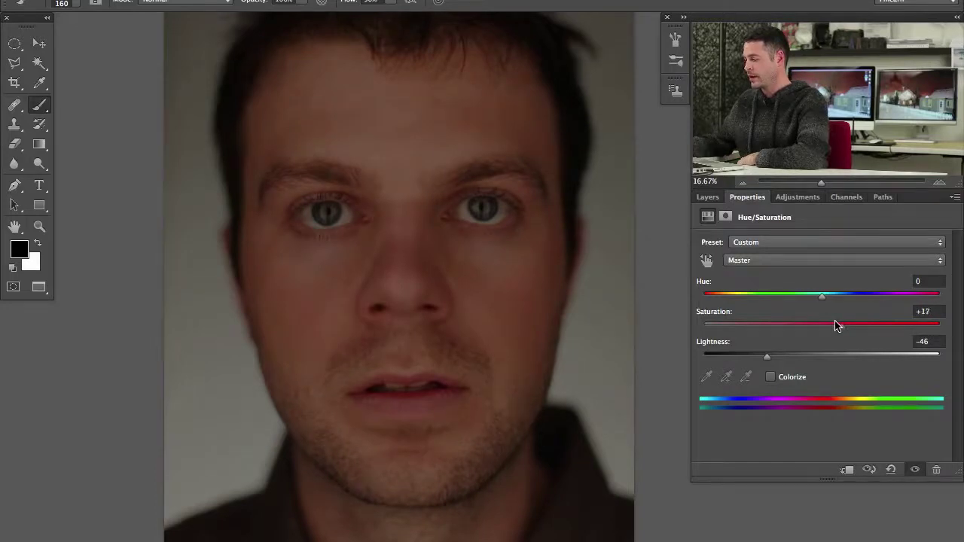
pyautogui.moveTo(768, 359); pyautogui.dragTo(761, 359)
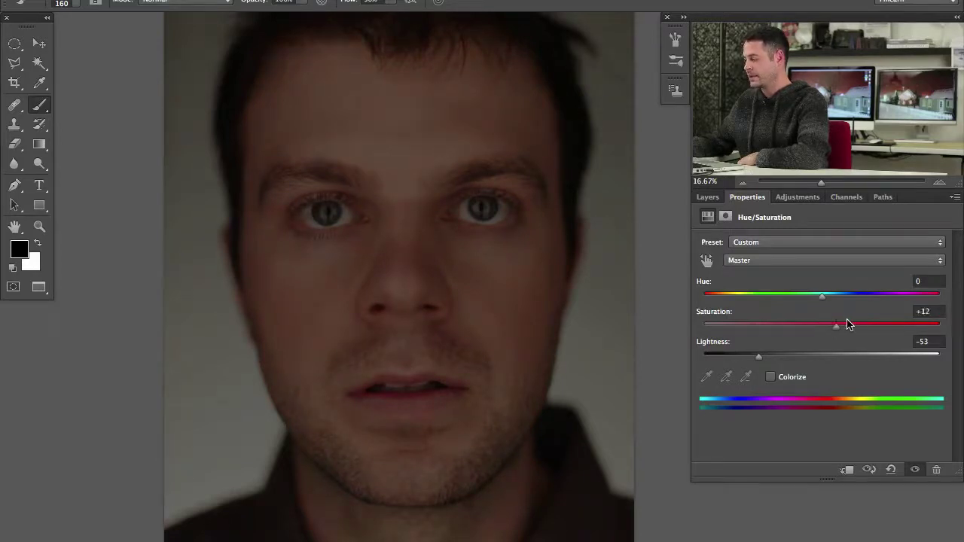
# Compare the whole portrait with and without the darkening Hue/Saturation 3 adjustment.
pyautogui.click(710, 197)
pyautogui.click(702, 284)
pyautogui.click(702, 284)
pyautogui.click(702, 284)
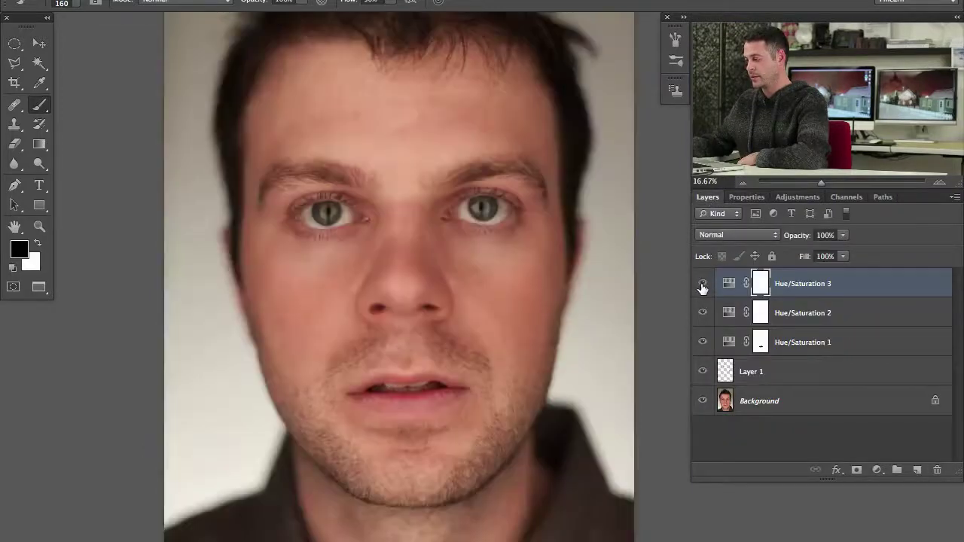
pyautogui.click(702, 284)
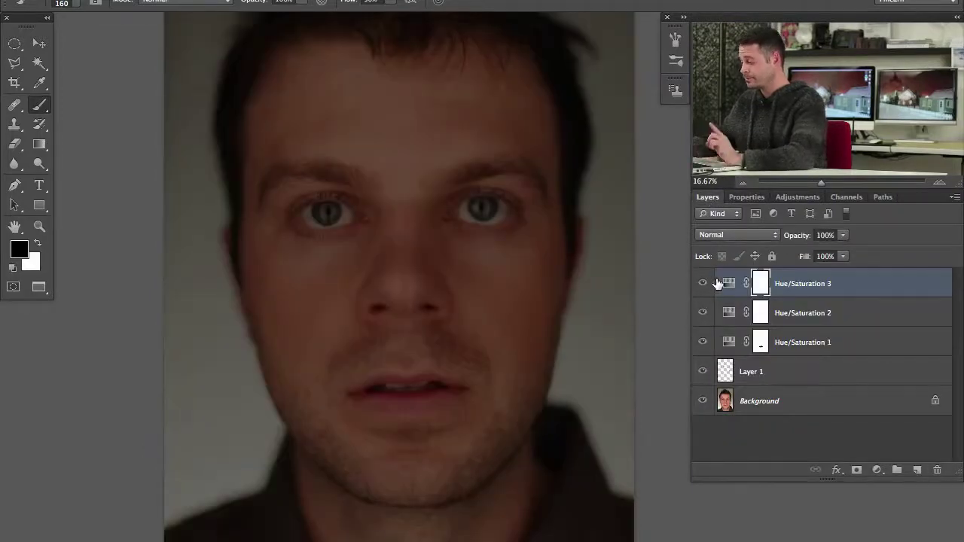
# Invert the Hue/Saturation 3 mask to black and prepare a soft white brush of about 725 px with 10% Flow.
pyautogui.hotkey('ctrl', 'i')
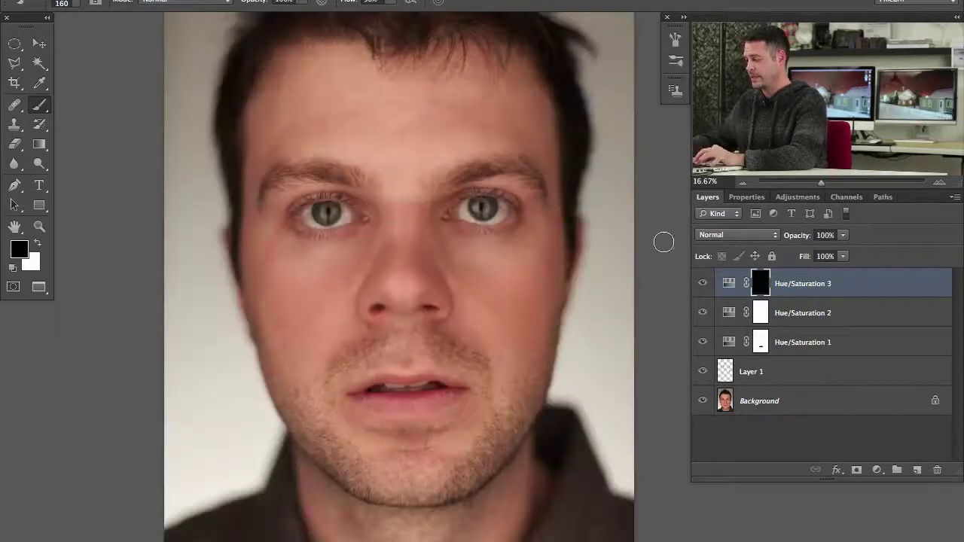
pyautogui.moveTo(430, 286); pyautogui.dragTo(413, 17)
pyautogui.moveTo(411, 251); pyautogui.dragTo(412, 161)
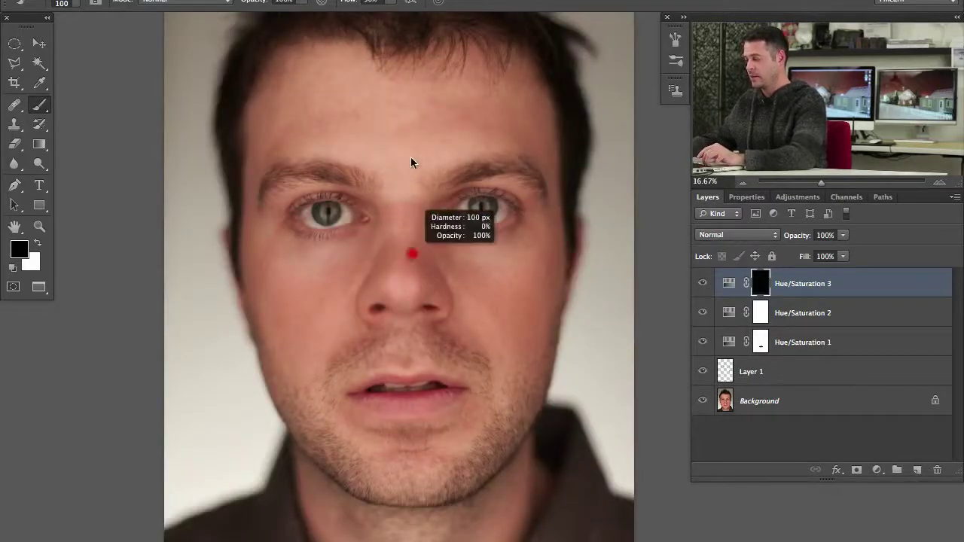
pyautogui.rightClick(373, 174)
pyautogui.doubleClick(406, 291)
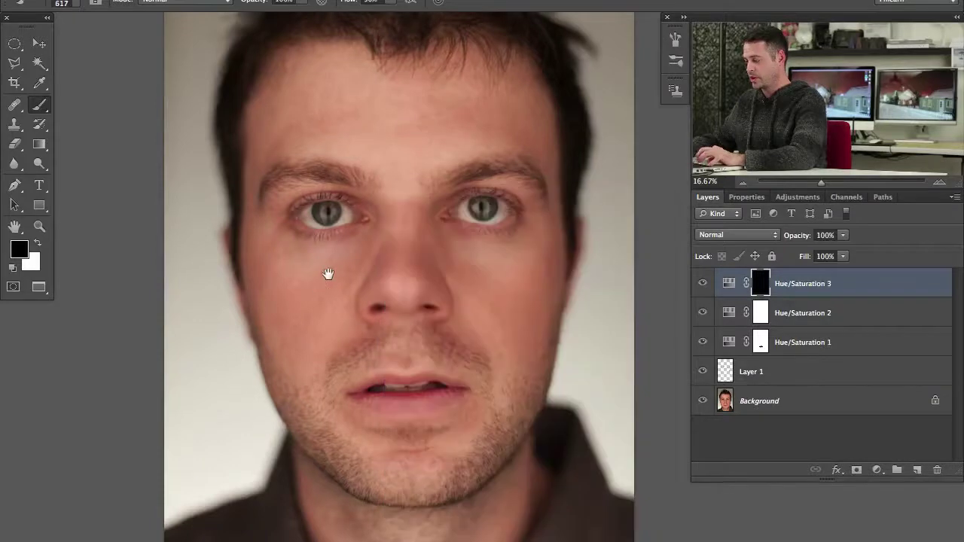
pyautogui.moveTo(317, 270); pyautogui.dragTo(336, 270)
pyautogui.press('x')
pyautogui.hotkey('shift', '1')
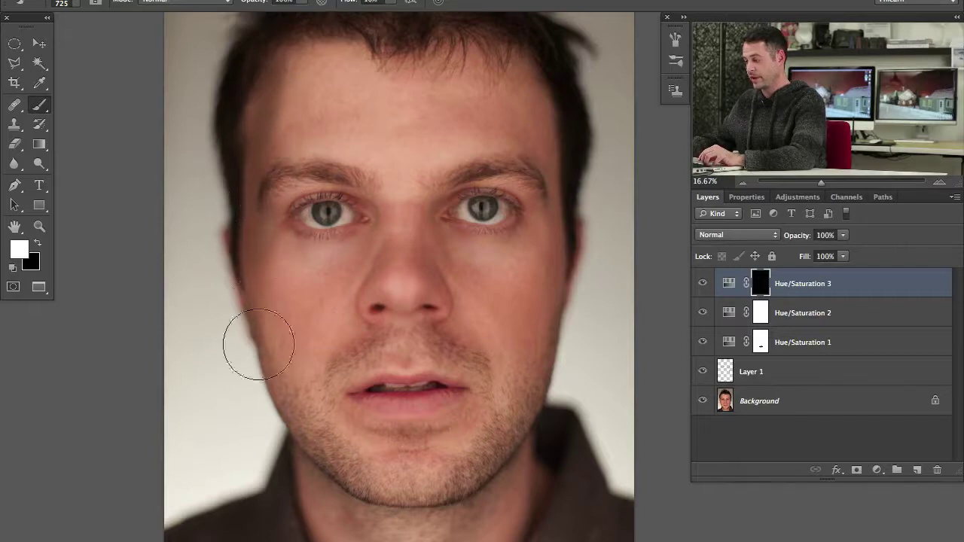
# Paint white on the Hue/Saturation 3 mask along the temples, forehead edges, outer cheeks and jawline to darken the face's contours.
pyautogui.moveTo(258, 344)
pyautogui.mouseDown()
pyautogui.moveTo(273, 375)
pyautogui.moveTo(274, 337)
pyautogui.moveTo(319, 455)
pyautogui.moveTo(334, 433)
pyautogui.moveTo(332, 346)
pyautogui.moveTo(337, 447)
pyautogui.moveTo(323, 467)
pyautogui.moveTo(319, 427)
pyautogui.moveTo(298, 397)
pyautogui.moveTo(325, 500)
pyautogui.mouseUp()
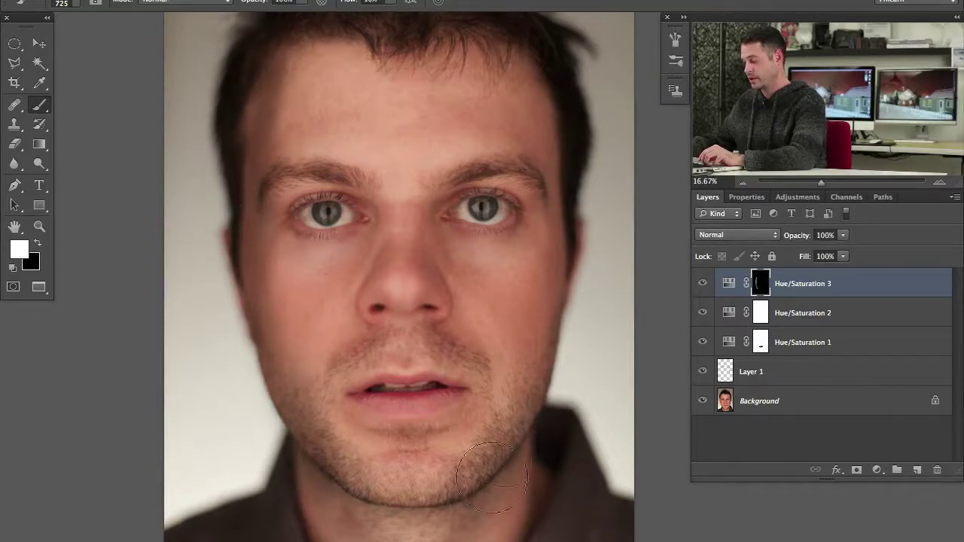
pyautogui.moveTo(492, 478)
pyautogui.mouseDown()
pyautogui.moveTo(528, 309)
pyautogui.moveTo(535, 356)
pyautogui.moveTo(536, 287)
pyautogui.moveTo(502, 373)
pyautogui.mouseUp()
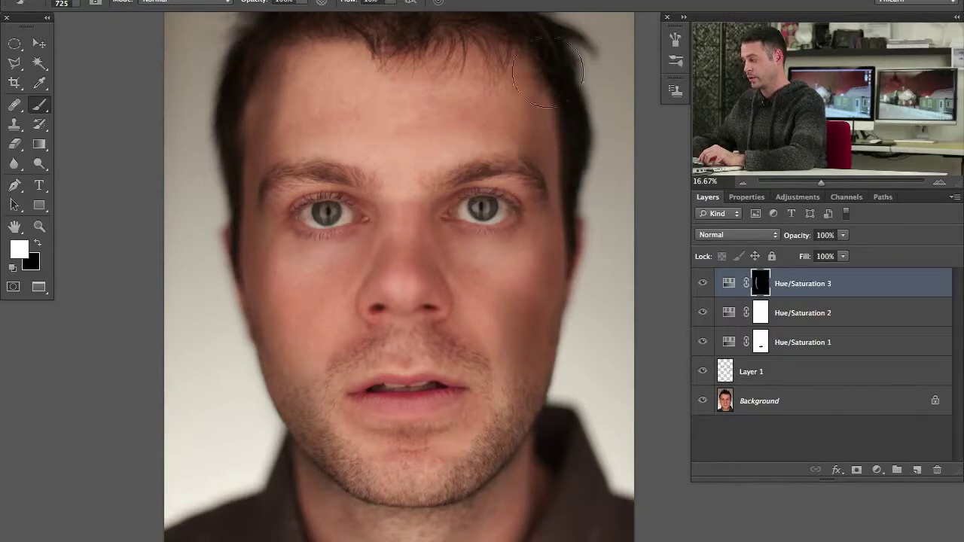
pyautogui.moveTo(529, 155)
pyautogui.mouseDown()
pyautogui.moveTo(533, 131)
pyautogui.moveTo(489, 83)
pyautogui.moveTo(468, 107)
pyautogui.moveTo(470, 68)
pyautogui.moveTo(477, 113)
pyautogui.mouseUp()
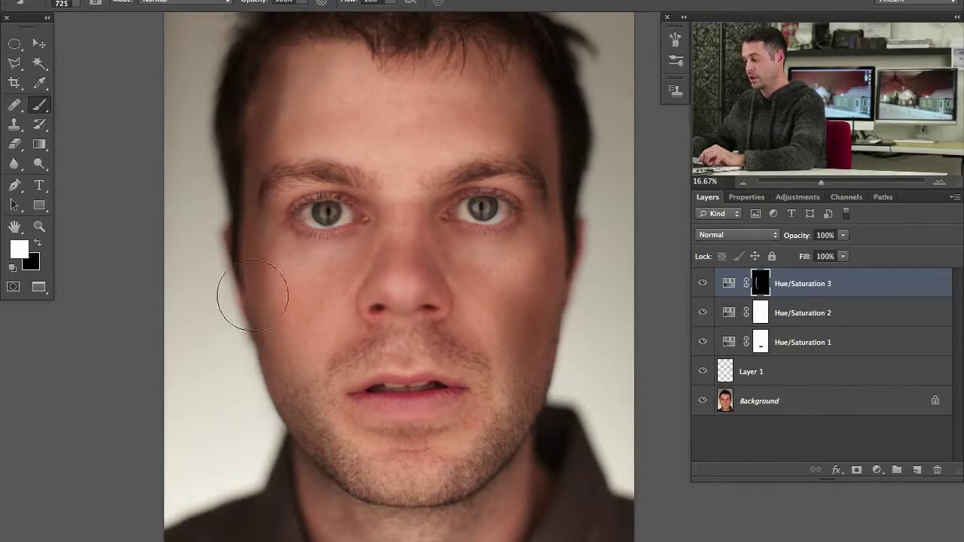
pyautogui.moveTo(263, 240)
pyautogui.mouseDown()
pyautogui.moveTo(292, 373)
pyautogui.moveTo(271, 293)
pyautogui.mouseUp()
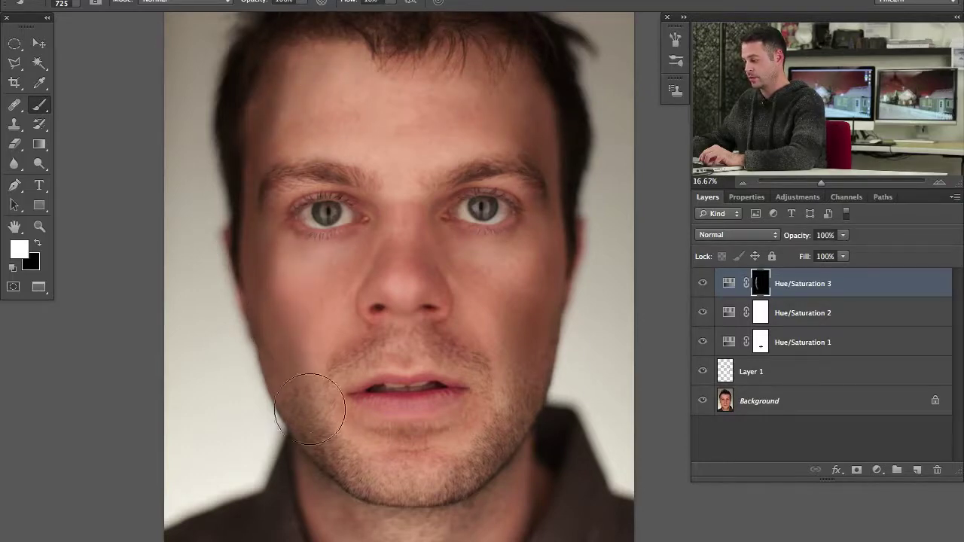
pyautogui.moveTo(310, 409)
pyautogui.mouseDown()
pyautogui.moveTo(301, 354)
pyautogui.moveTo(355, 463)
pyautogui.moveTo(444, 475)
pyautogui.mouseUp()
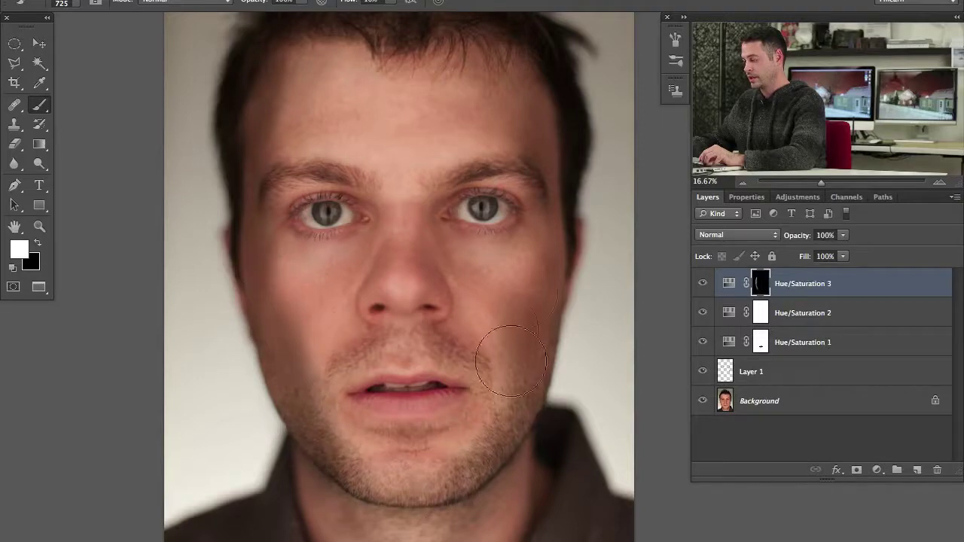
pyautogui.moveTo(341, 361); pyautogui.dragTo(299, 411)
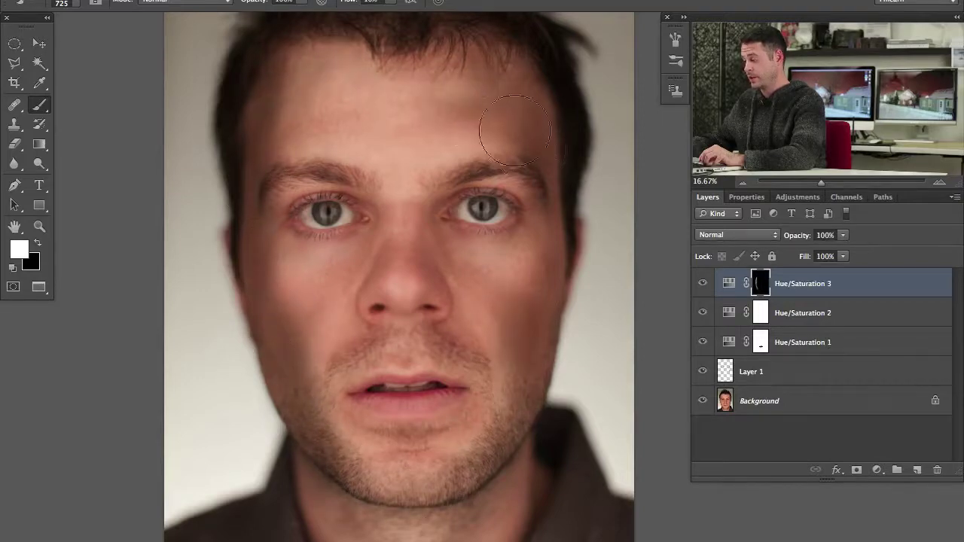
pyautogui.moveTo(514, 130)
pyautogui.mouseDown()
pyautogui.moveTo(529, 118)
pyautogui.moveTo(551, 189)
pyautogui.moveTo(520, 361)
pyautogui.moveTo(510, 339)
pyautogui.moveTo(542, 303)
pyautogui.moveTo(525, 339)
pyautogui.mouseUp()
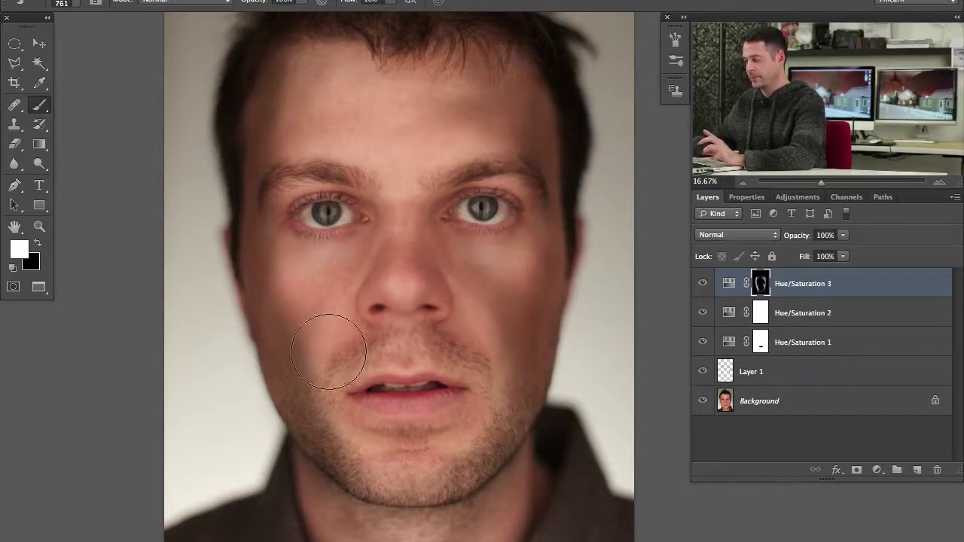
pyautogui.moveTo(274, 140)
pyautogui.mouseDown()
pyautogui.moveTo(284, 67)
pyautogui.moveTo(265, 70)
pyautogui.moveTo(314, 188)
pyautogui.moveTo(259, 244)
pyautogui.mouseUp()
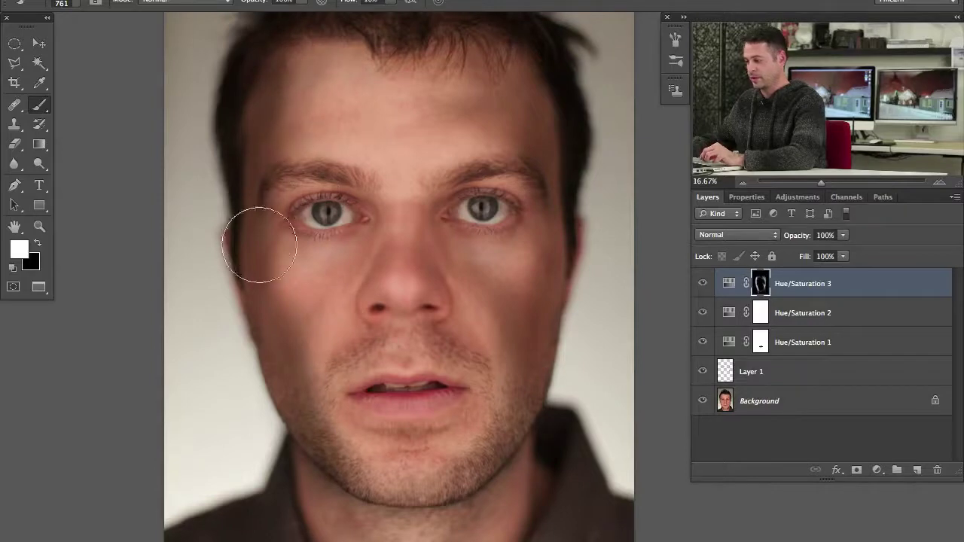
pyautogui.moveTo(254, 368)
pyautogui.mouseDown()
pyautogui.moveTo(273, 444)
pyautogui.moveTo(281, 436)
pyautogui.moveTo(276, 383)
pyautogui.moveTo(308, 497)
pyautogui.mouseUp()
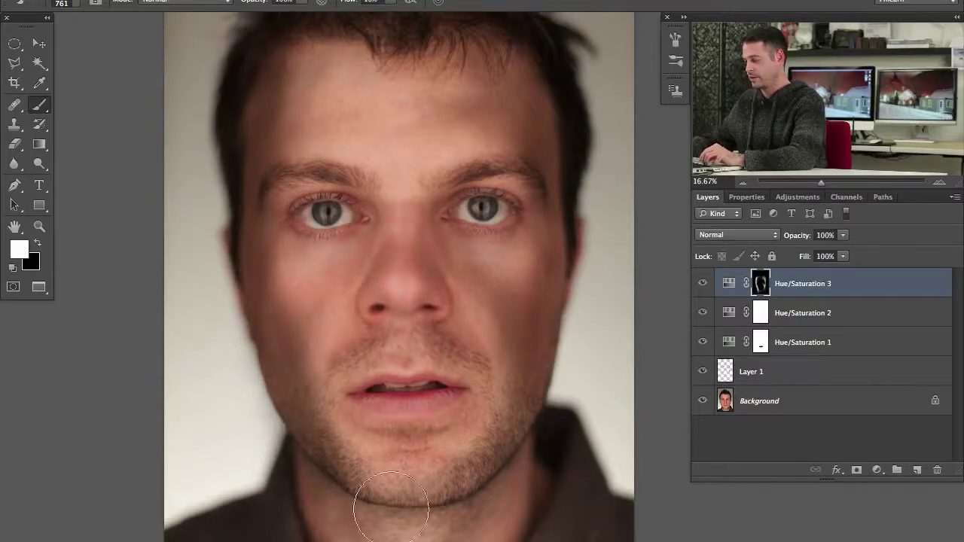
pyautogui.moveTo(558, 273); pyautogui.dragTo(553, 288)
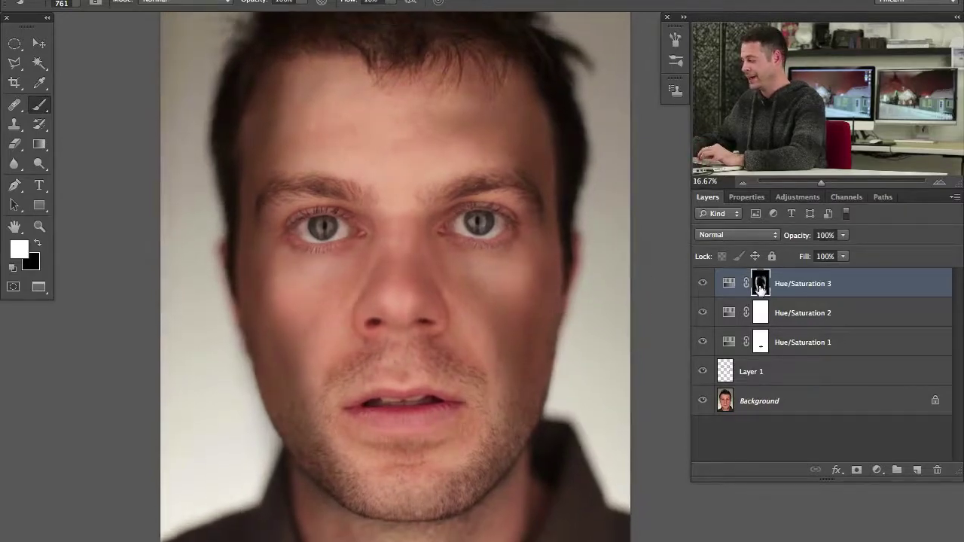
# Set the Saturation of Hue/Saturation 3 to about +37 and compare the face with and without the adjustment.
pyautogui.doubleClick(732, 288)
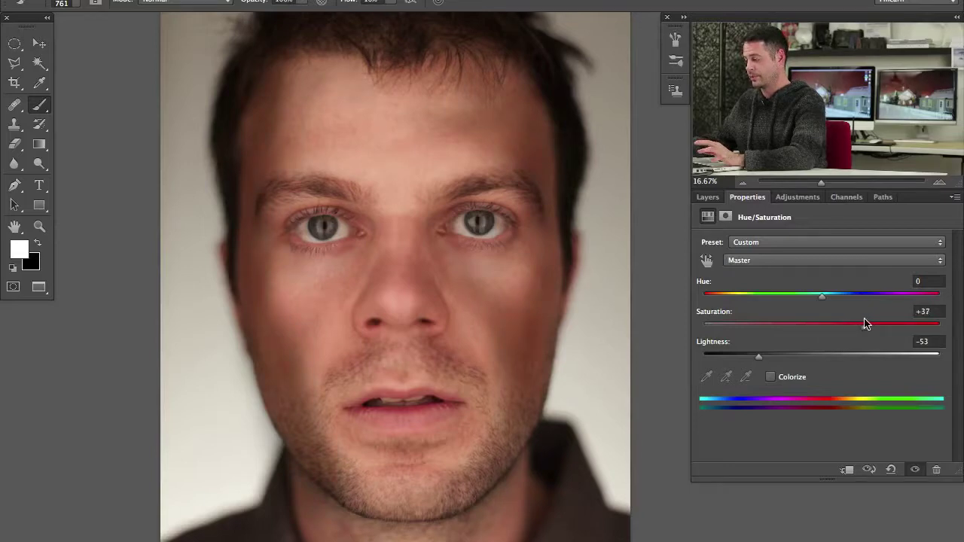
pyautogui.click(708, 197)
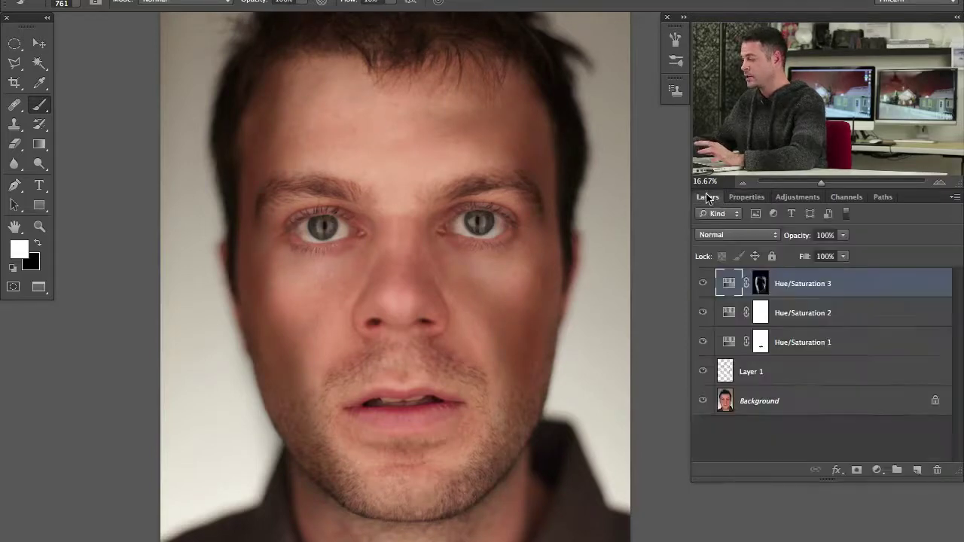
pyautogui.click(703, 284)
pyautogui.click(702, 283)
pyautogui.click(702, 283)
pyautogui.click(702, 284)
pyautogui.click(703, 283)
pyautogui.click(702, 283)
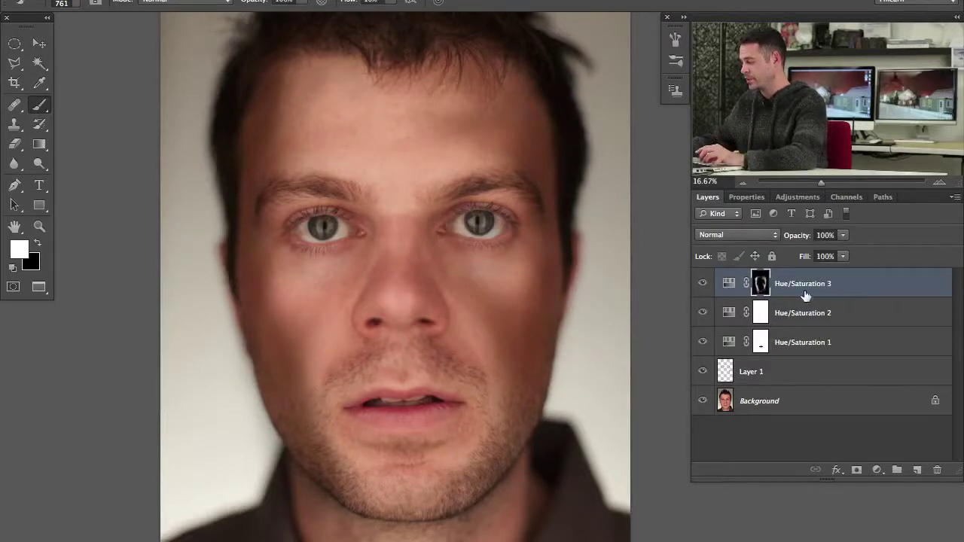
# In the Hue/Saturation 3 blending options, split the Underlying Layer highlight slider under Blend If Gray to 0 / 255.
pyautogui.doubleClick(865, 292)
pyautogui.moveTo(634, 200); pyautogui.dragTo(300, 147)
pyautogui.moveTo(488, 261); pyautogui.dragTo(580, 253)
pyautogui.moveTo(309, 153); pyautogui.dragTo(285, 33)
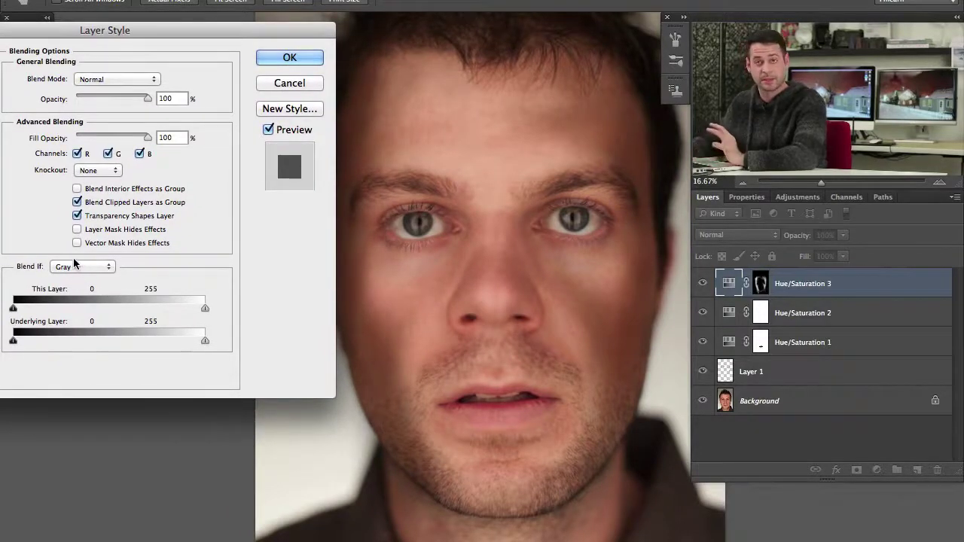
pyautogui.moveTo(160, 38); pyautogui.dragTo(171, 28)
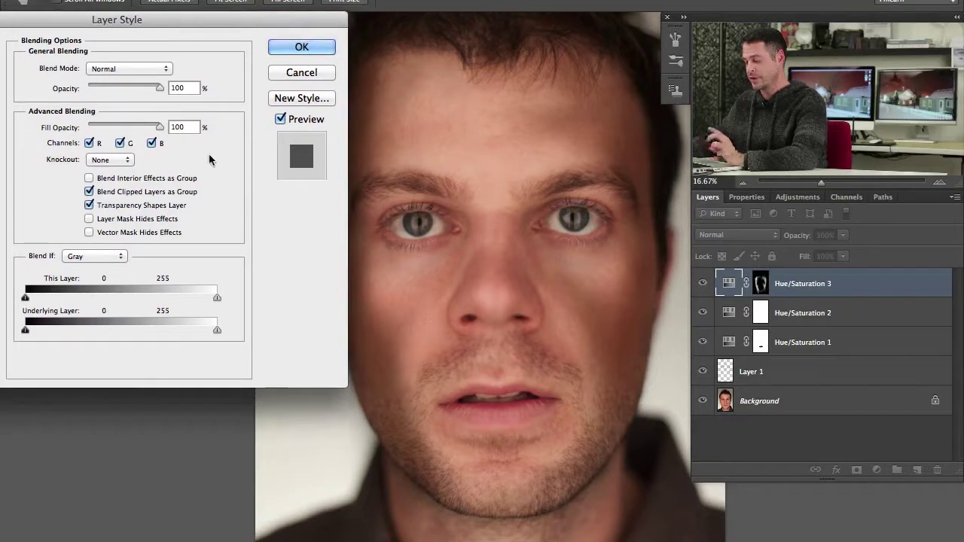
pyautogui.press('alt')
pyautogui.press('alt')
pyautogui.press('alt')
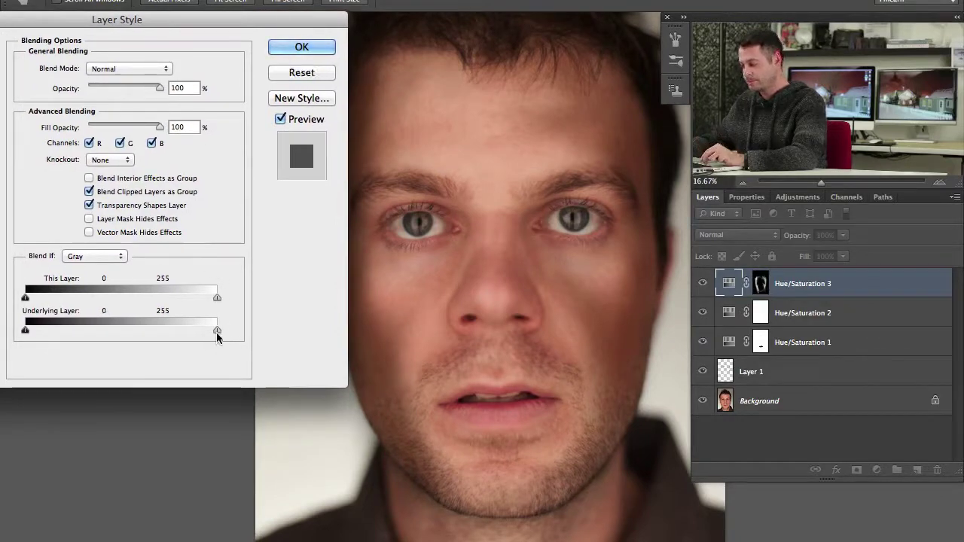
pyautogui.moveTo(216, 331); pyautogui.dragTo(200, 332)
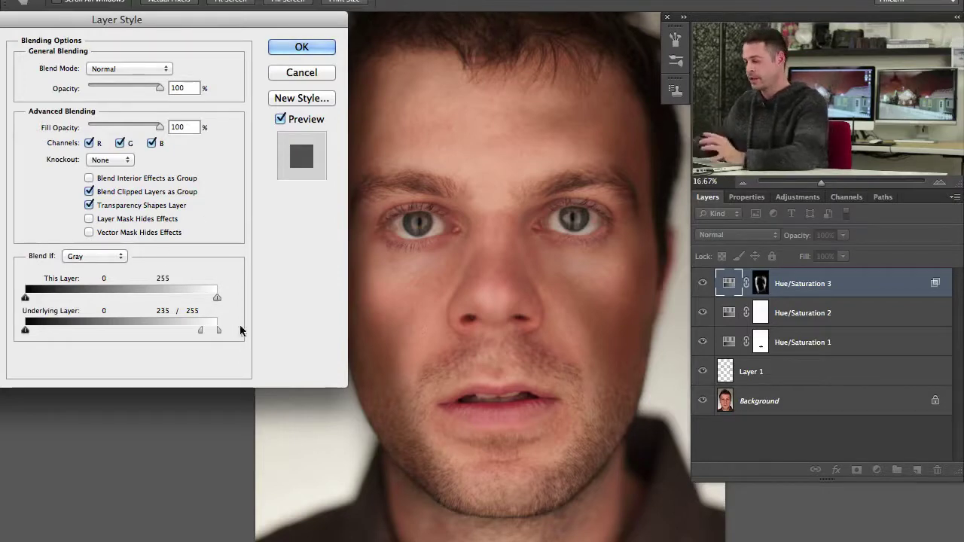
pyautogui.moveTo(202, 332); pyautogui.dragTo(30, 312)
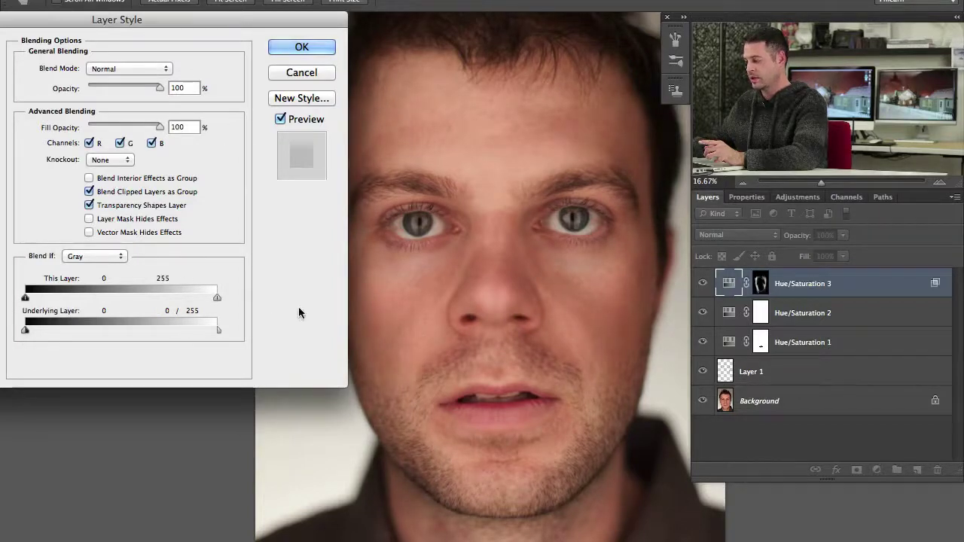
pyautogui.click(304, 51)
# Compare the face repeatedly with and without Hue/Saturation 3 to judge the blended contour shading.
pyautogui.hscroll(3, 563, 269)
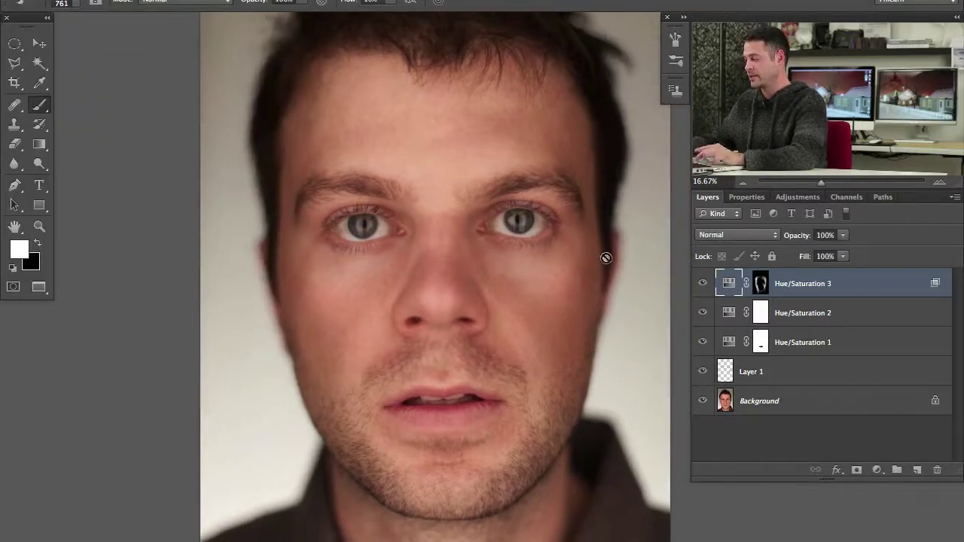
pyautogui.click(703, 284)
pyautogui.click(702, 284)
pyautogui.click(702, 284)
pyautogui.click(701, 284)
pyautogui.click(701, 284)
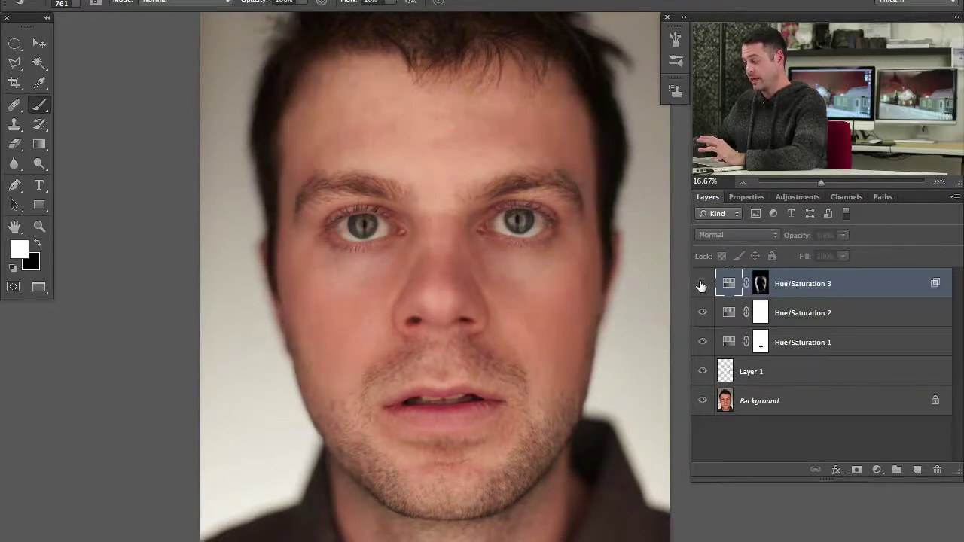
pyautogui.click(701, 284)
pyautogui.click(702, 284)
pyautogui.click(702, 284)
pyautogui.click(704, 286)
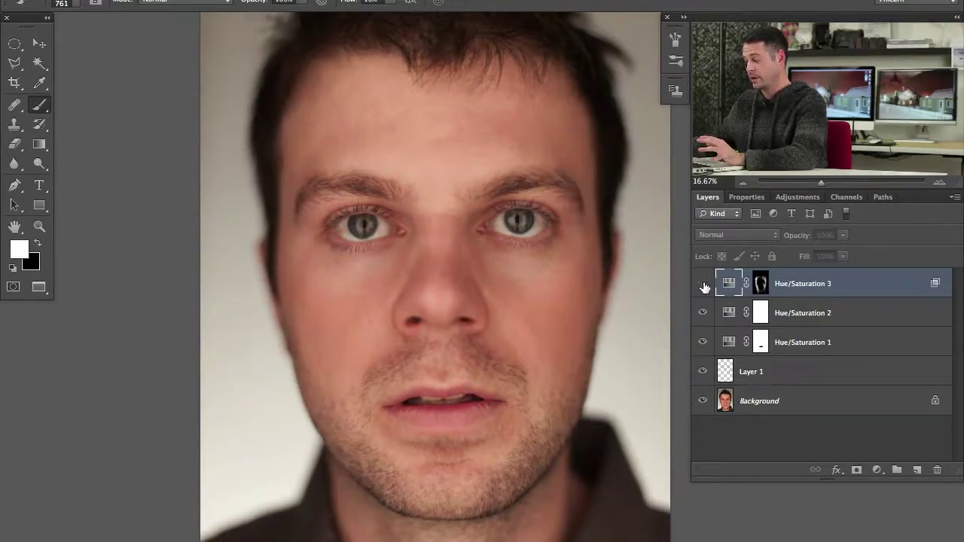
pyautogui.click(705, 287)
pyautogui.click(705, 286)
pyautogui.click(705, 287)
pyautogui.click(707, 289)
pyautogui.click(709, 289)
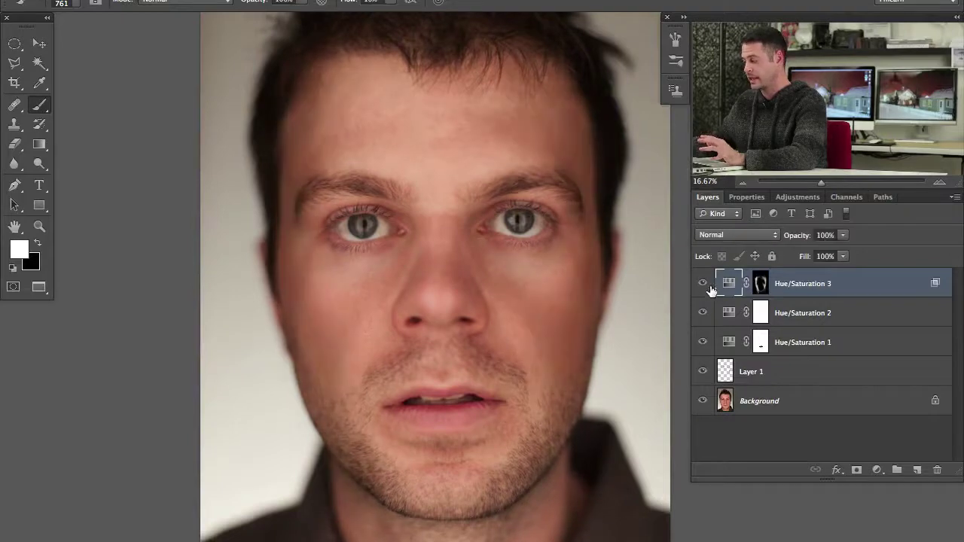
# Try raising the Underlying Layer shadow slider in the Hue/Saturation 3 blending options and return it to 0.
pyautogui.doubleClick(888, 284)
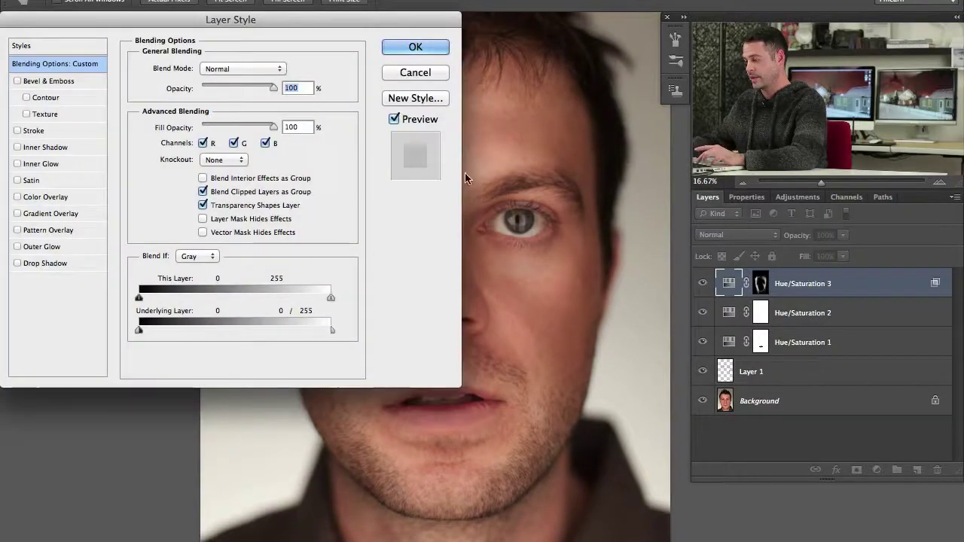
pyautogui.moveTo(519, 323); pyautogui.dragTo(615, 303)
pyautogui.moveTo(377, 25); pyautogui.dragTo(214, 47)
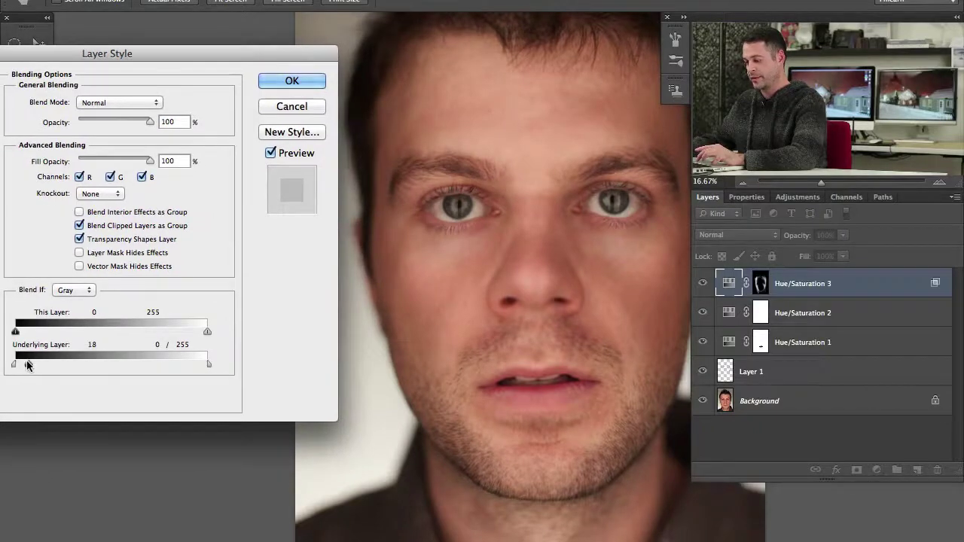
pyautogui.moveTo(28, 366); pyautogui.dragTo(0, 344)
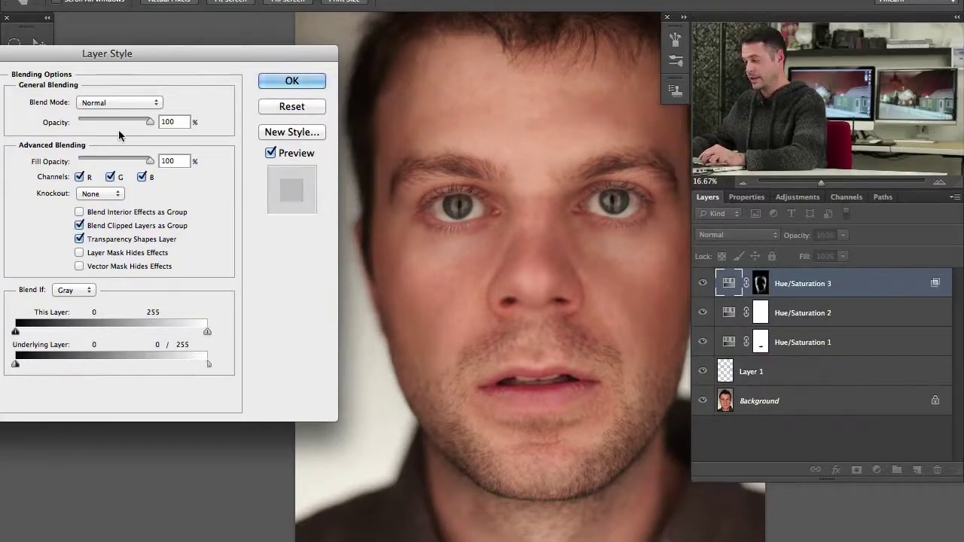
pyautogui.click(291, 80)
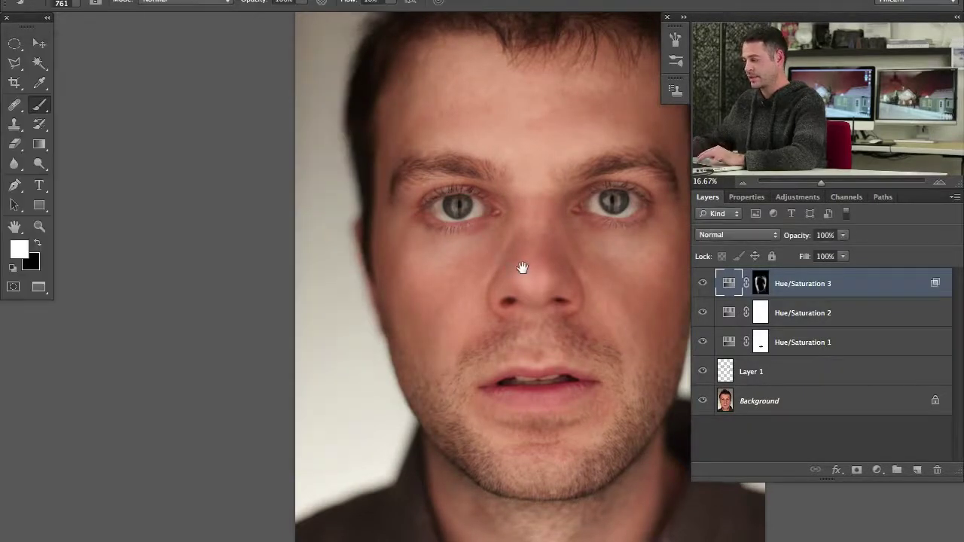
# Toggle the visibility of Hue/Saturation 3 several times to judge the contour shading on the whole face.
pyautogui.moveTo(522, 268); pyautogui.dragTo(425, 276)
pyautogui.click(702, 282)
pyautogui.click(703, 282)
pyautogui.click(702, 282)
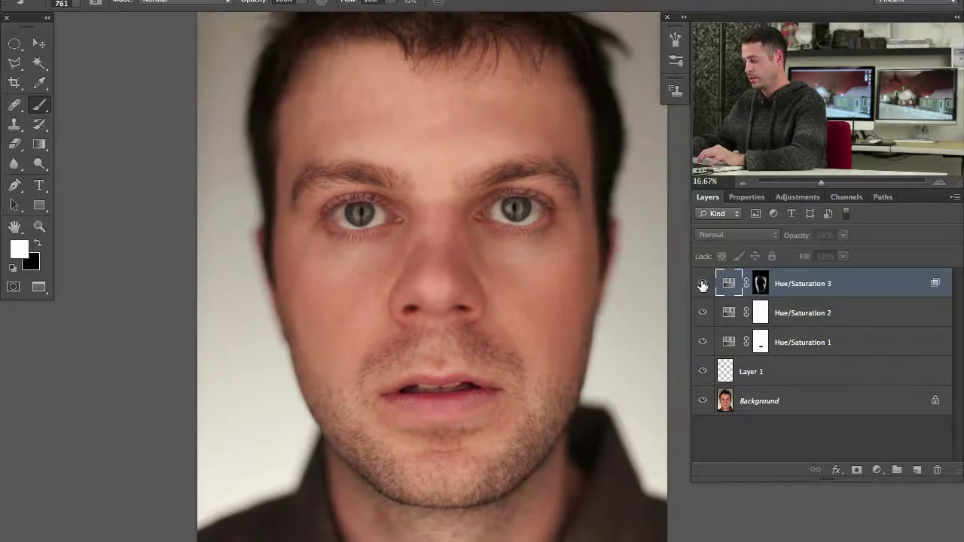
pyautogui.click(702, 282)
pyautogui.click(703, 282)
pyautogui.click(704, 283)
pyautogui.click(703, 284)
pyautogui.click(701, 287)
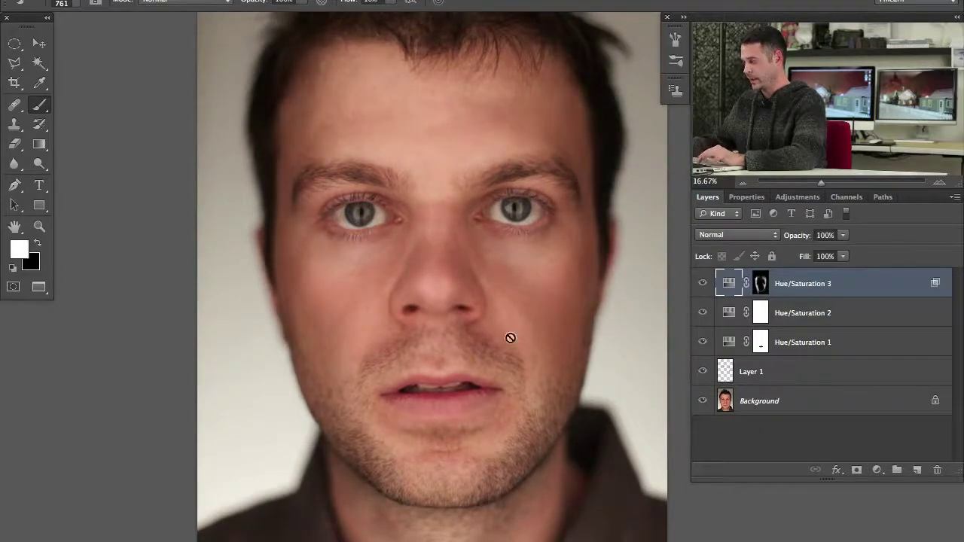
pyautogui.moveTo(527, 304); pyautogui.dragTo(516, 311)
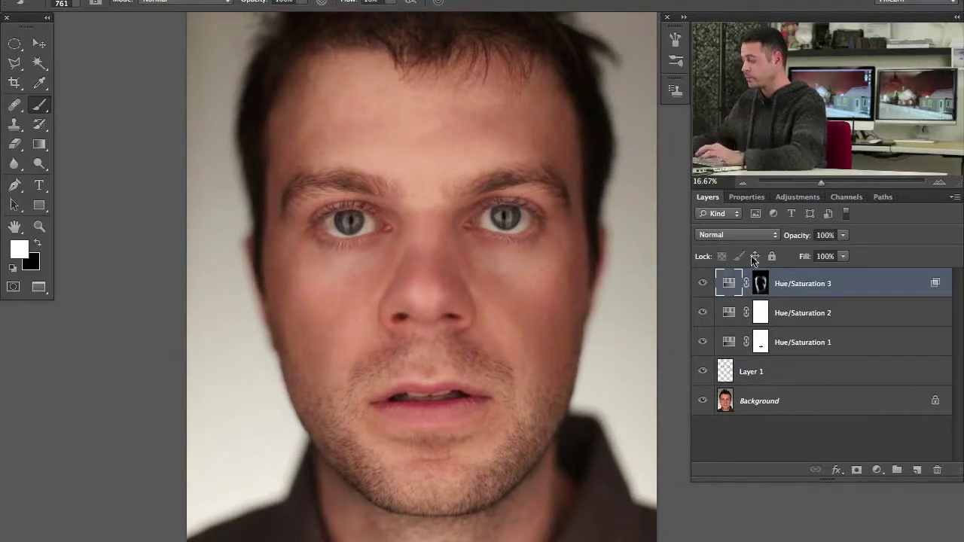
# Create a new layer above Hue/Saturation 3 and paint soft white over the forehead, under-eye areas and inner cheeks.
pyautogui.hotkey('ctrl', 'shift', 'alt', 'n')
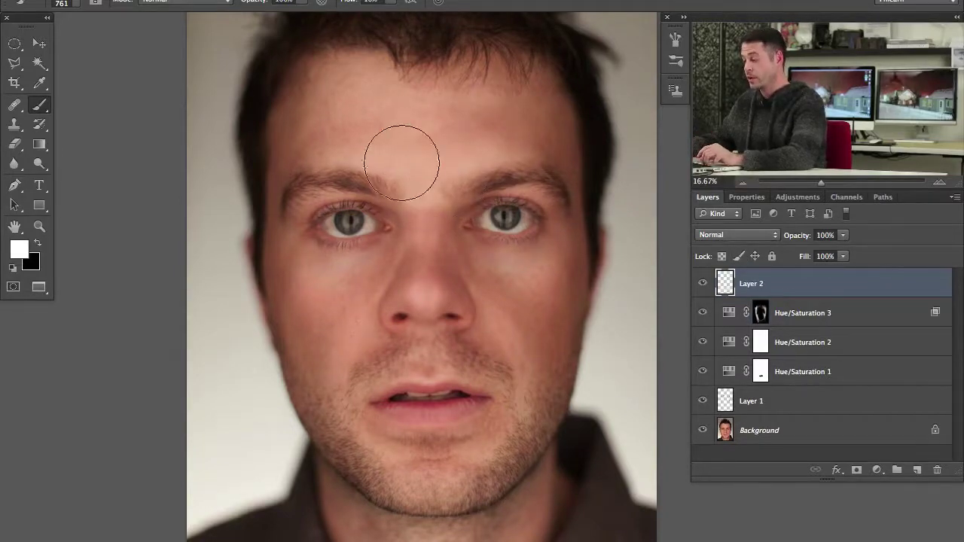
pyautogui.moveTo(391, 185)
pyautogui.mouseDown()
pyautogui.moveTo(422, 189)
pyautogui.moveTo(385, 172)
pyautogui.moveTo(484, 129)
pyautogui.moveTo(449, 118)
pyautogui.moveTo(339, 243)
pyautogui.moveTo(389, 204)
pyautogui.moveTo(482, 232)
pyautogui.moveTo(462, 279)
pyautogui.moveTo(502, 198)
pyautogui.moveTo(400, 224)
pyautogui.moveTo(379, 372)
pyautogui.moveTo(426, 258)
pyautogui.moveTo(478, 319)
pyautogui.moveTo(527, 291)
pyautogui.moveTo(390, 486)
pyautogui.moveTo(383, 398)
pyautogui.moveTo(452, 424)
pyautogui.moveTo(471, 248)
pyautogui.moveTo(384, 34)
pyautogui.mouseUp()
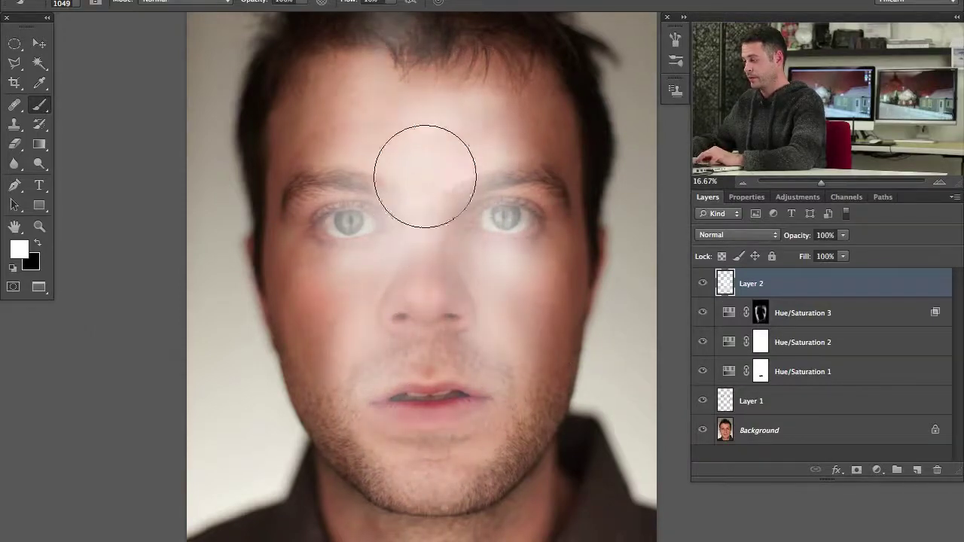
pyautogui.press('c')
pyautogui.press('b')
# Build up more soft white between the brows, down the nose and over the mouth and chin on Layer 2.
pyautogui.moveTo(429, 120); pyautogui.dragTo(454, 197)
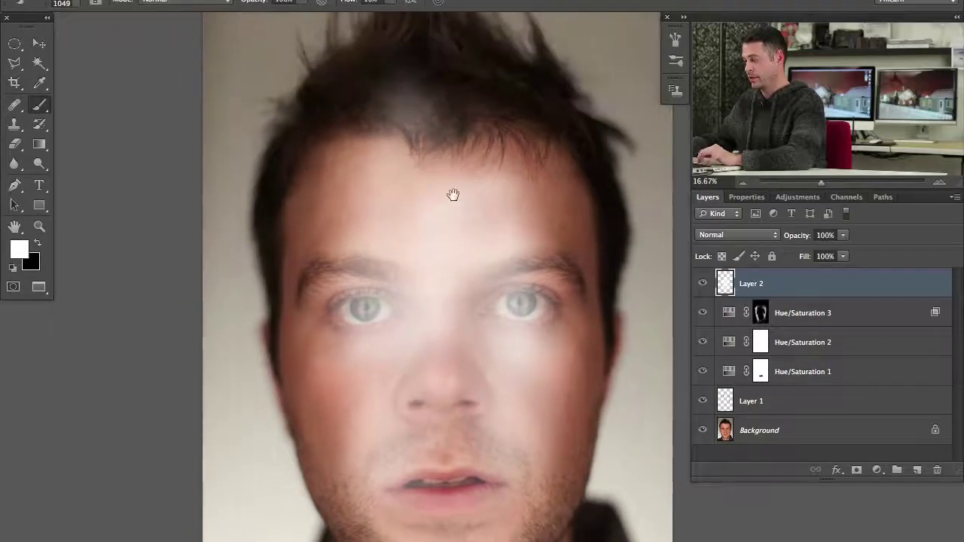
pyautogui.moveTo(448, 373); pyautogui.dragTo(431, 216)
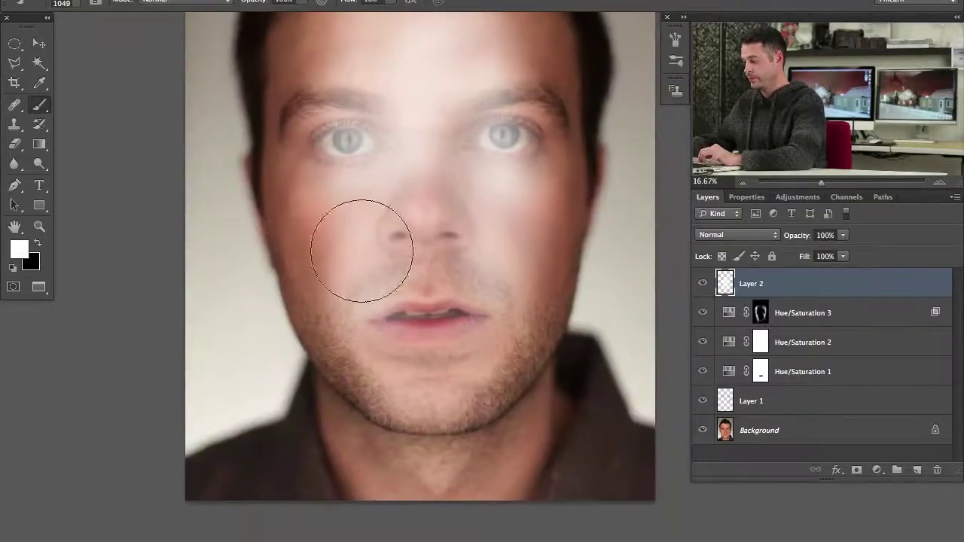
pyautogui.moveTo(491, 136)
pyautogui.mouseDown()
pyautogui.moveTo(393, 77)
pyautogui.moveTo(387, 101)
pyautogui.moveTo(427, 294)
pyautogui.moveTo(441, 265)
pyautogui.moveTo(423, 224)
pyautogui.moveTo(413, 316)
pyautogui.moveTo(423, 344)
pyautogui.mouseUp()
pyautogui.moveTo(450, 188)
pyautogui.mouseDown()
pyautogui.moveTo(452, 276)
pyautogui.moveTo(452, 254)
pyautogui.mouseUp()
pyautogui.moveTo(443, 146); pyautogui.dragTo(478, 204)
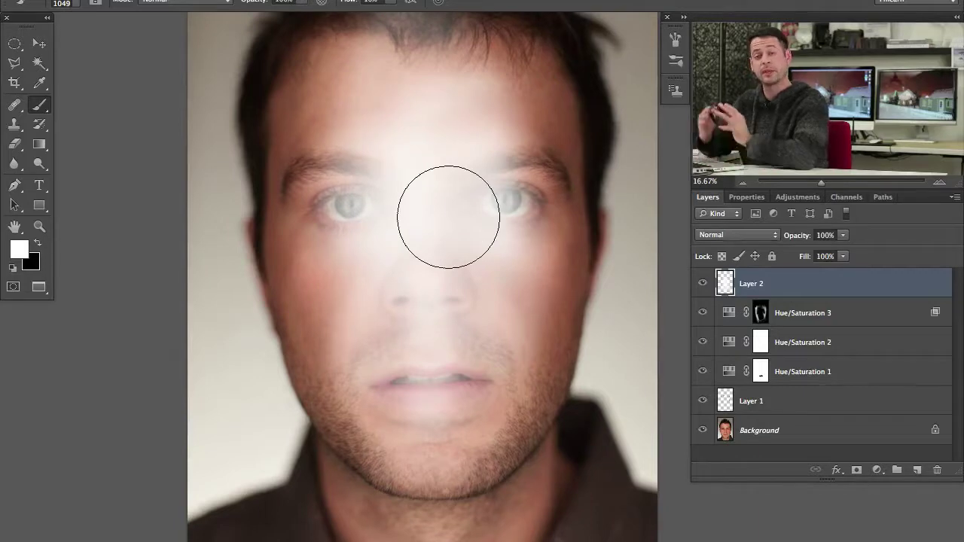
pyautogui.moveTo(498, 316); pyautogui.dragTo(548, 323)
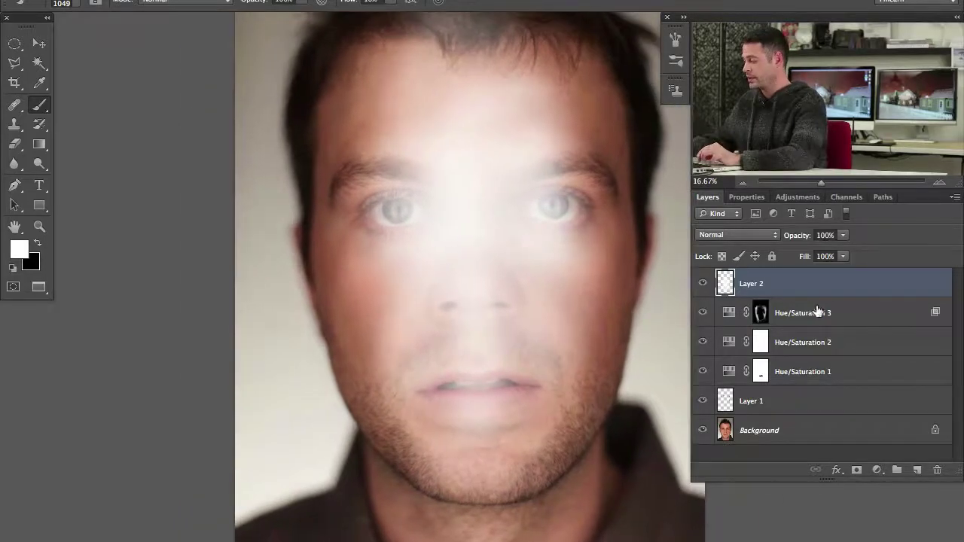
# In Layer 2's blending options, split the Underlying Layer shadow slider under Blend If Gray to 106 / 255 and set the opacity to 64%.
pyautogui.doubleClick(836, 289)
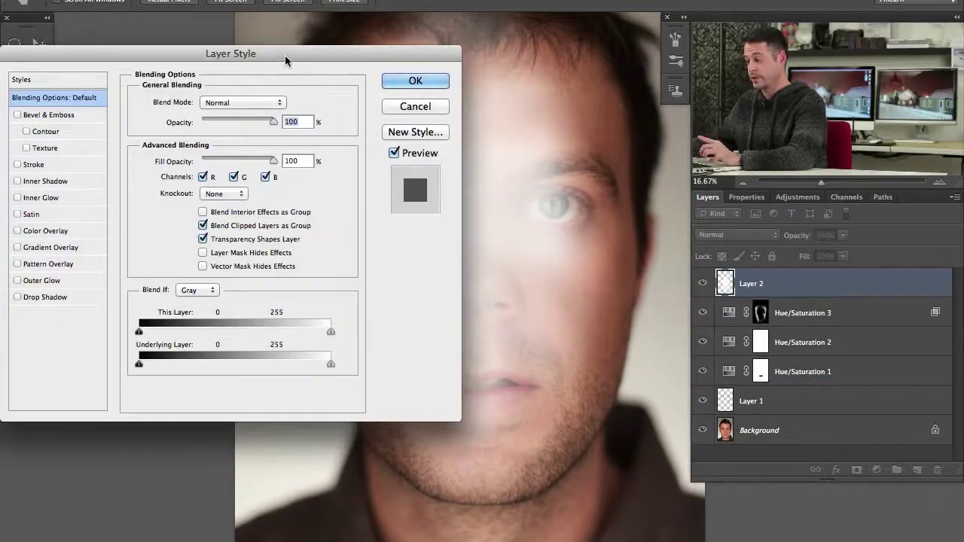
pyautogui.moveTo(285, 55); pyautogui.dragTo(160, 72)
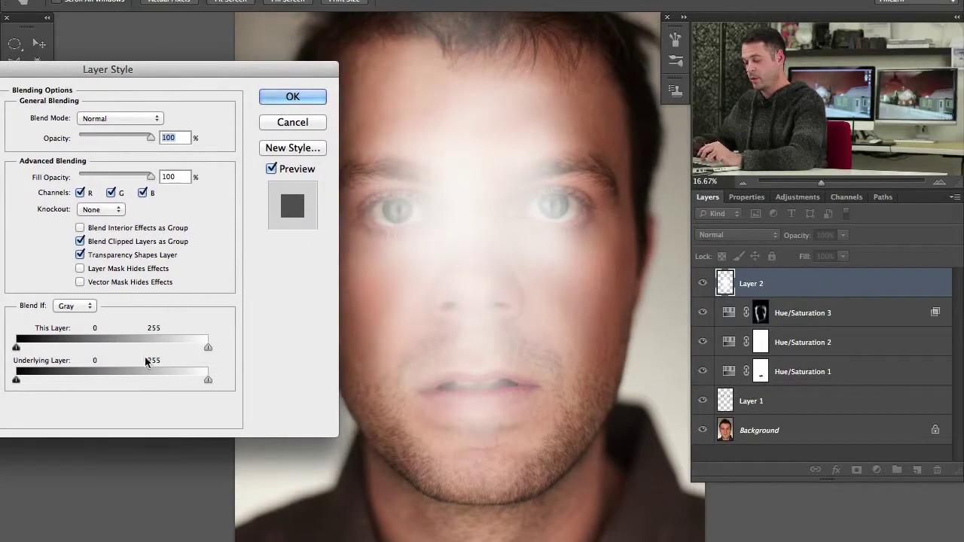
pyautogui.press('alt')
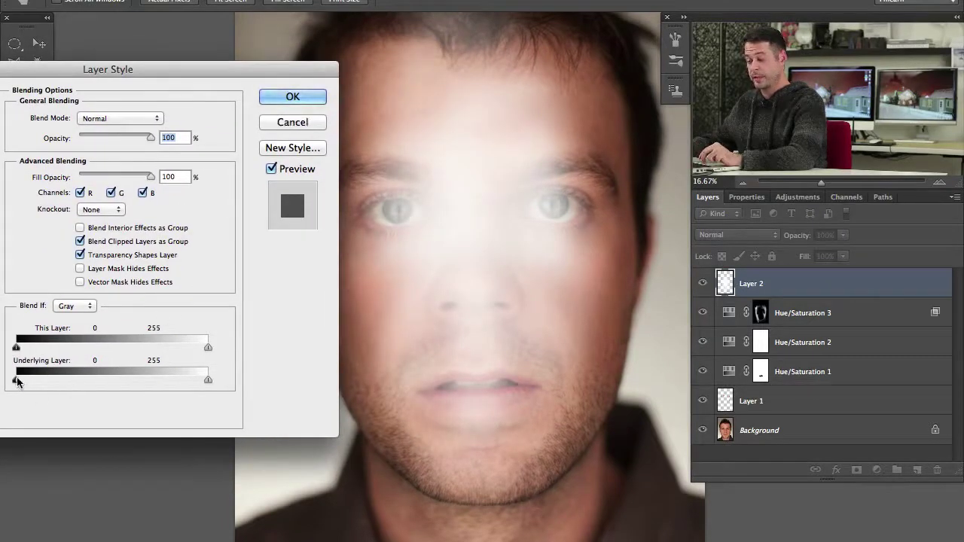
pyautogui.moveTo(18, 381); pyautogui.dragTo(243, 397)
pyautogui.moveTo(16, 382); pyautogui.dragTo(93, 382)
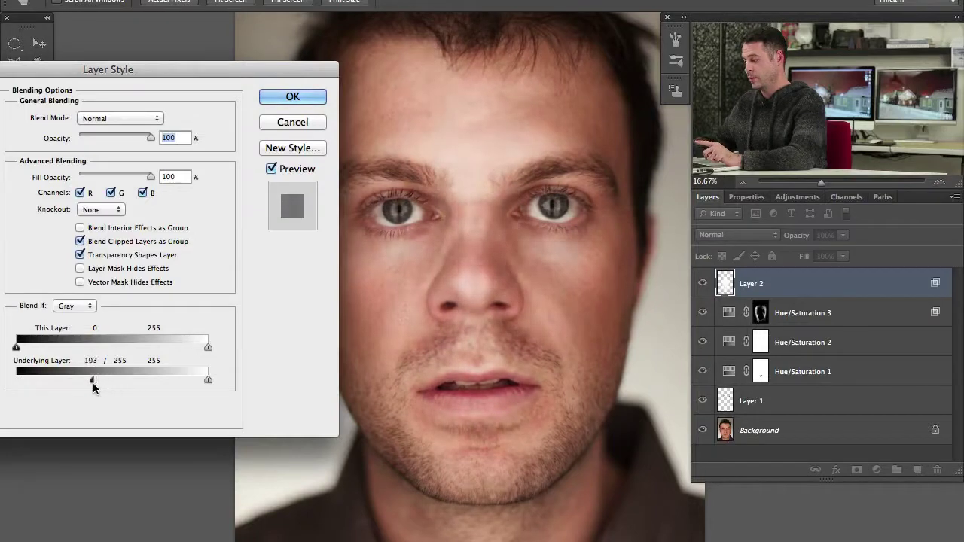
pyautogui.moveTo(238, 72); pyautogui.dragTo(276, 128)
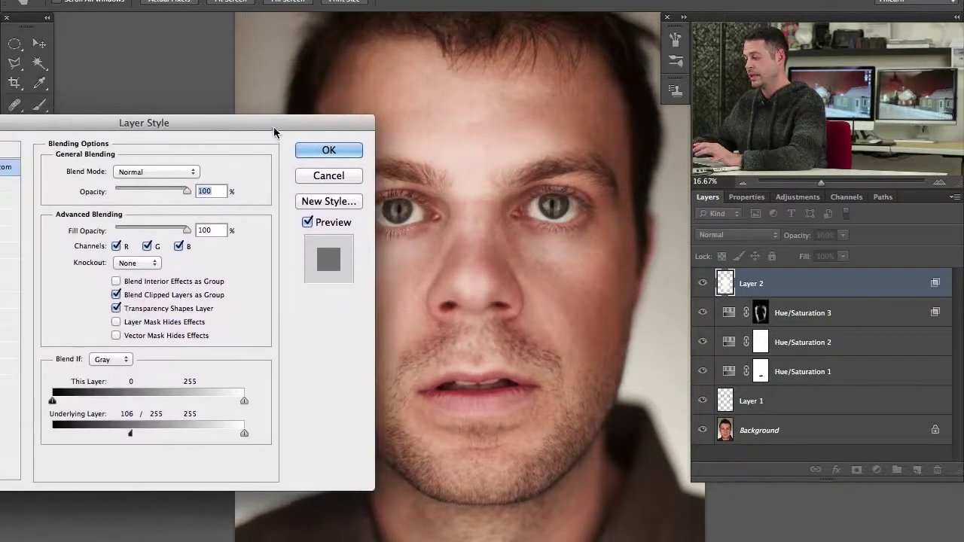
pyautogui.moveTo(159, 181)
pyautogui.mouseDown()
pyautogui.moveTo(143, 181)
pyautogui.moveTo(161, 181)
pyautogui.mouseUp()
pyautogui.click(327, 147)
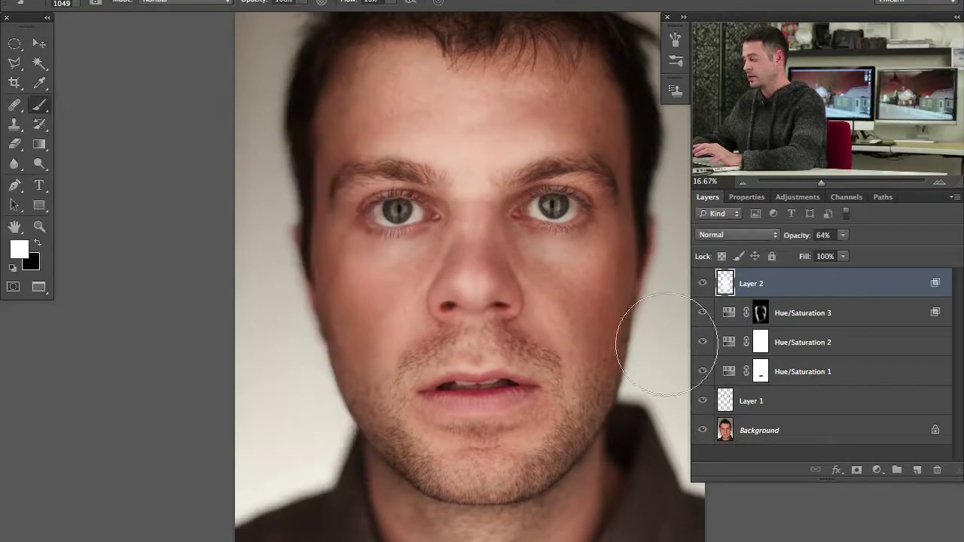
# Compare the face with and without the Layer 2 highlights and reduce the layer's opacity to 54%.
pyautogui.click(705, 282)
pyautogui.click(705, 283)
pyautogui.click(705, 283)
pyautogui.click(704, 283)
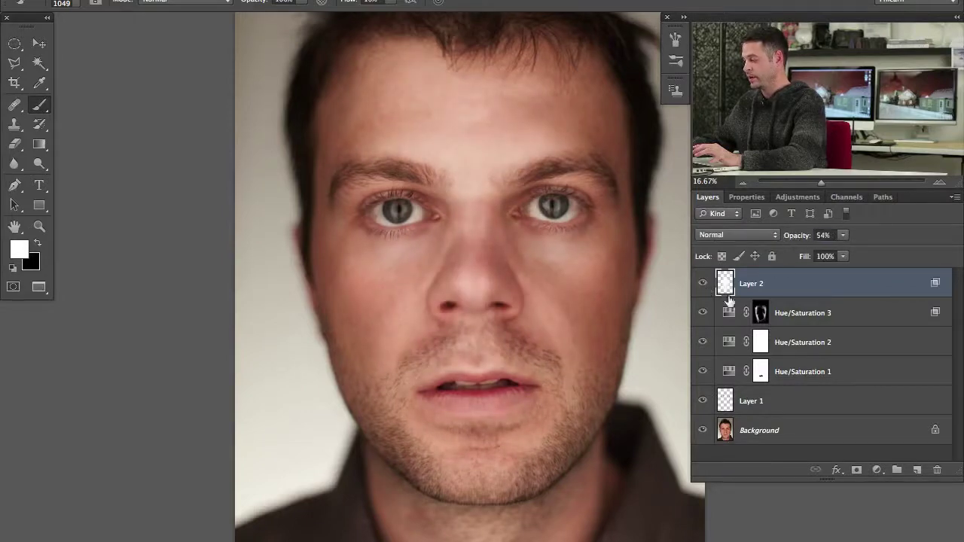
# Toggle Layer 2 repeatedly to examine the blended facial highlights at the reduced opacity.
pyautogui.click(703, 284)
pyautogui.click(703, 284)
pyautogui.click(702, 284)
pyautogui.click(702, 284)
pyautogui.click(703, 284)
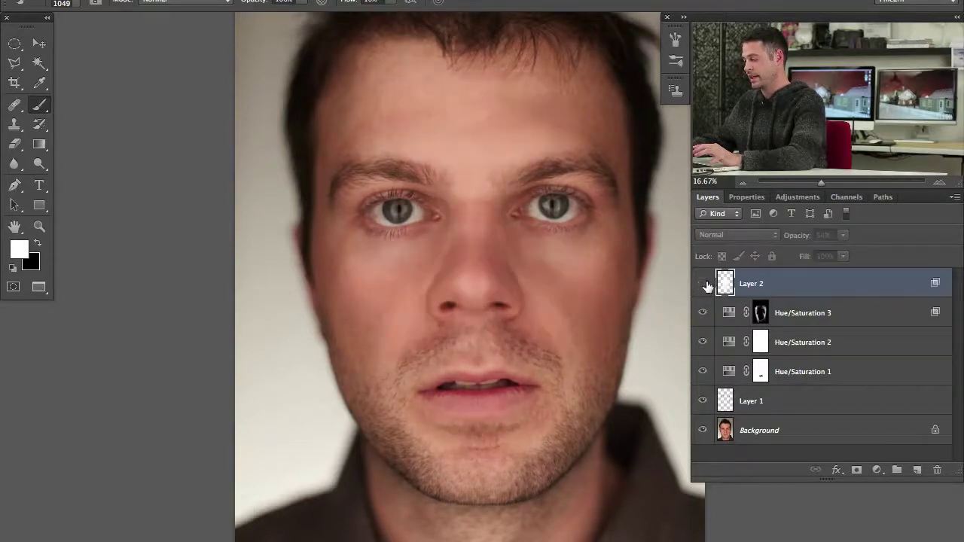
pyautogui.click(705, 284)
pyautogui.click(705, 284)
pyautogui.click(705, 283)
# Create a new layer above Layer 2 for highlights in the eyes.
pyautogui.hotkey('ctrl', '+')
pyautogui.hotkey('ctrl', '+')
pyautogui.hotkey('ctrl', '+')
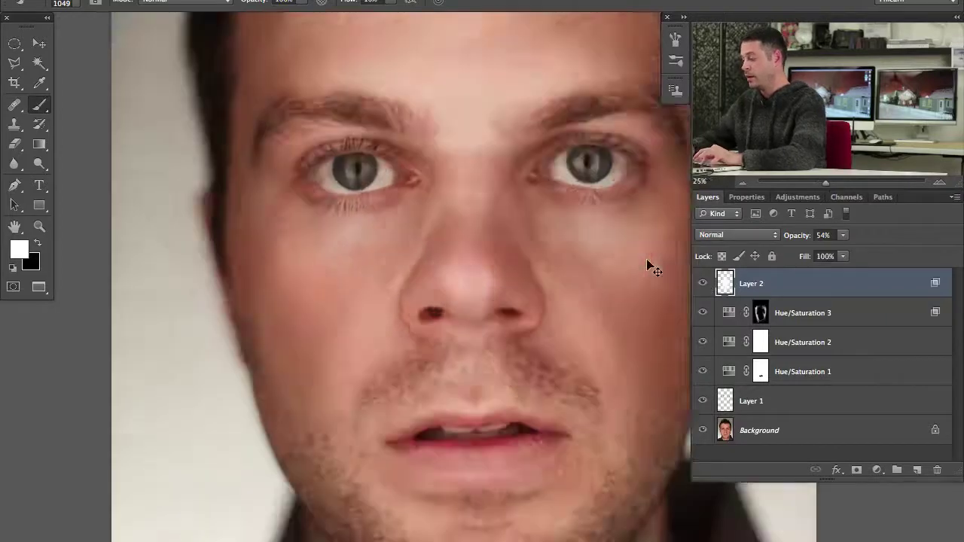
pyautogui.hotkey('ctrl', 'shift', 'alt', 'n')
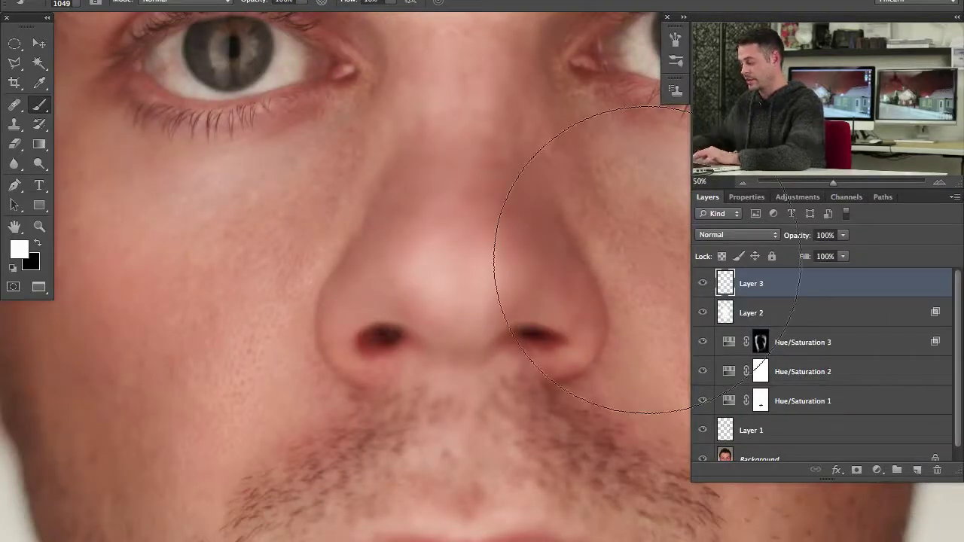
pyautogui.moveTo(488, 146); pyautogui.dragTo(348, 291)
pyautogui.moveTo(552, 210); pyautogui.dragTo(426, 208)
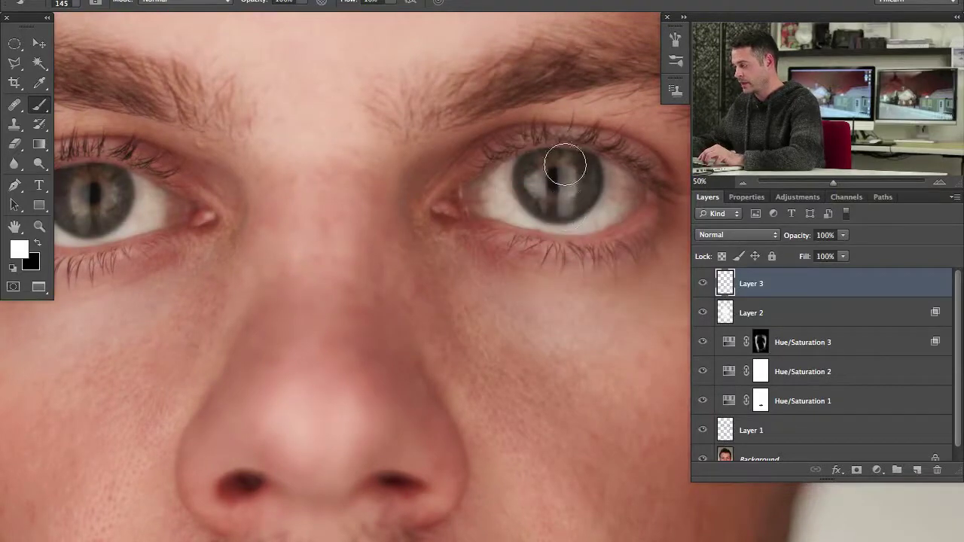
# Harden the brush edge, size it to 109 px and paint two white vertical streaks across the iris of the subject's left eye.
pyautogui.rightClick(518, 259)
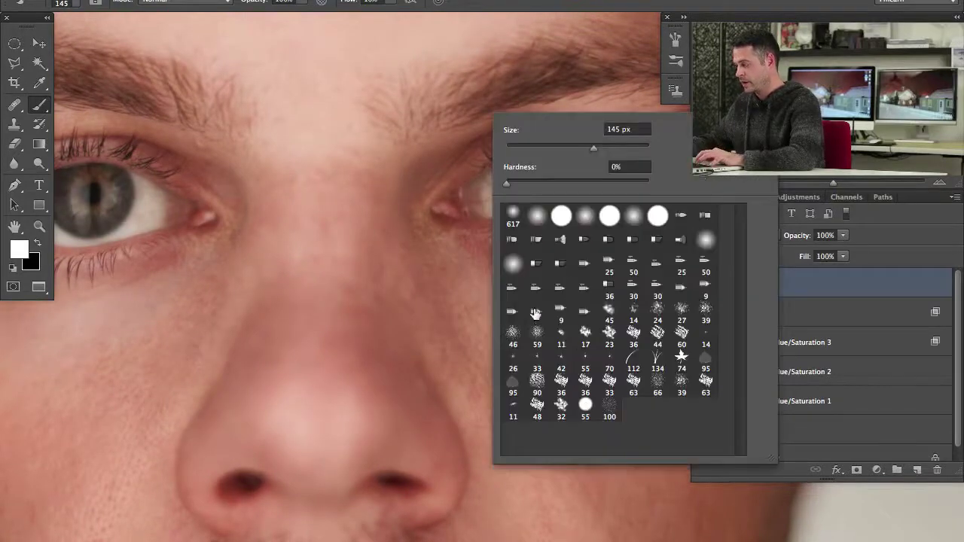
pyautogui.press('Return')
pyautogui.moveTo(577, 199); pyautogui.dragTo(578, 265)
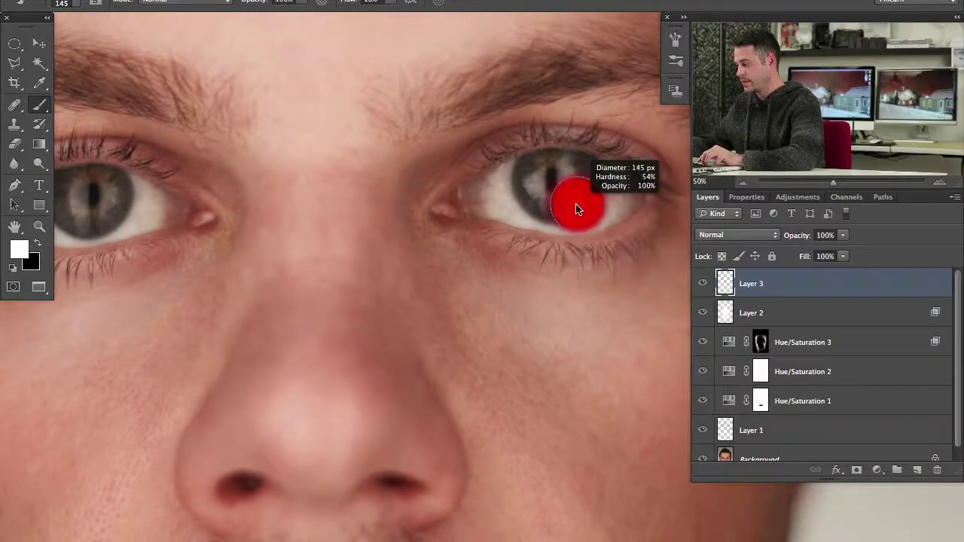
pyautogui.moveTo(575, 203)
pyautogui.mouseDown()
pyautogui.moveTo(568, 155)
pyautogui.moveTo(566, 196)
pyautogui.mouseUp()
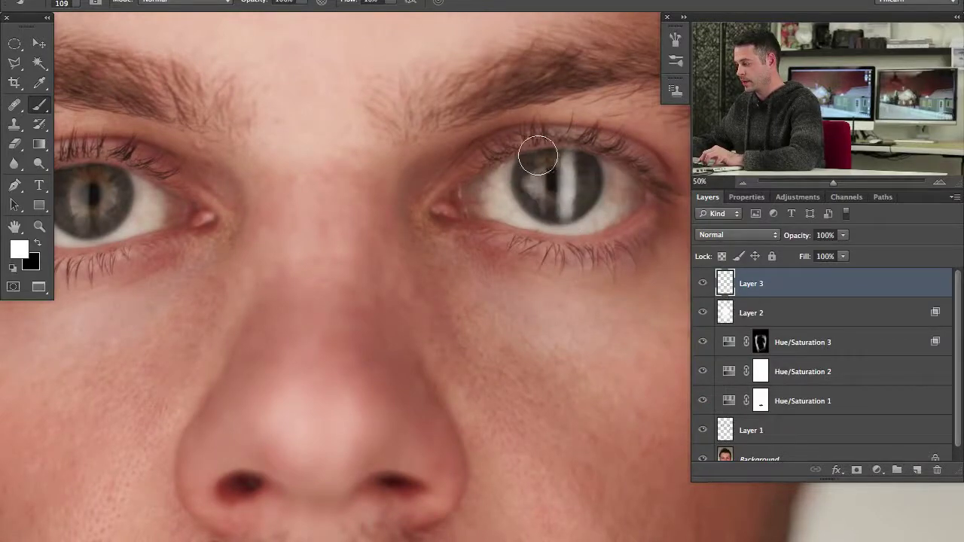
pyautogui.moveTo(538, 156)
pyautogui.mouseDown()
pyautogui.moveTo(537, 226)
pyautogui.moveTo(538, 143)
pyautogui.moveTo(539, 194)
pyautogui.mouseUp()
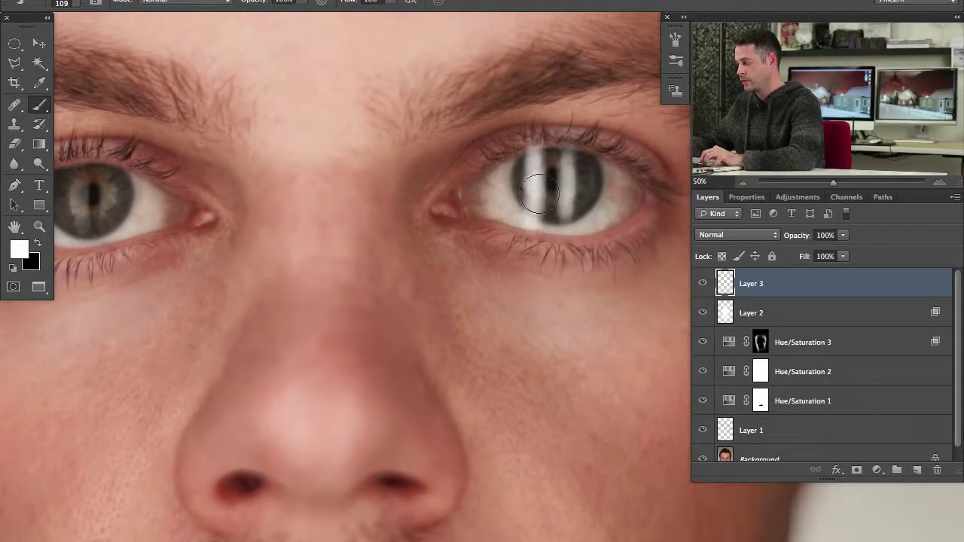
# Paint matching white vertical streaks across the subject's right iris and lighten the iris with a larger brush of up to 505 px.
pyautogui.moveTo(357, 244); pyautogui.dragTo(474, 278)
pyautogui.moveTo(227, 213)
pyautogui.mouseDown()
pyautogui.moveTo(231, 271)
pyautogui.moveTo(203, 267)
pyautogui.moveTo(202, 197)
pyautogui.moveTo(199, 284)
pyautogui.mouseUp()
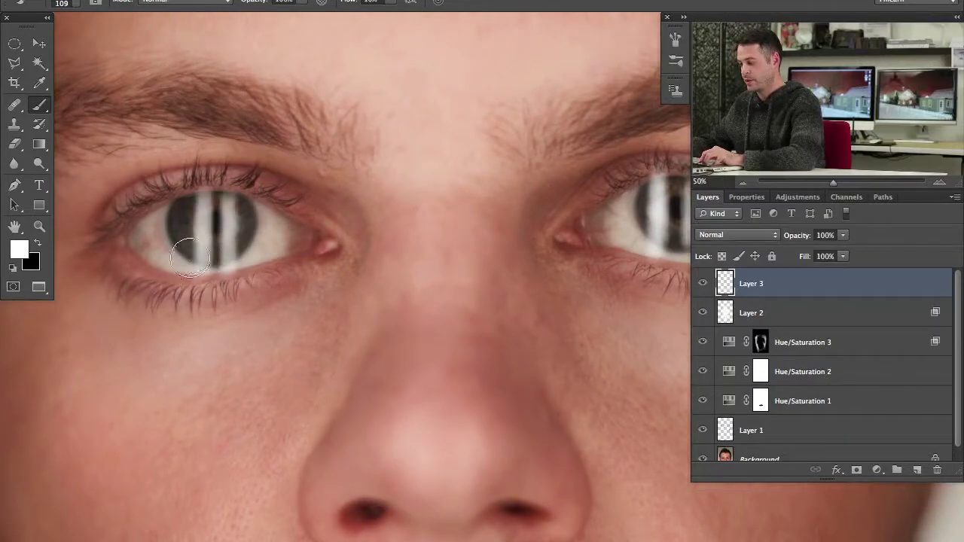
pyautogui.moveTo(184, 243); pyautogui.dragTo(270, 272)
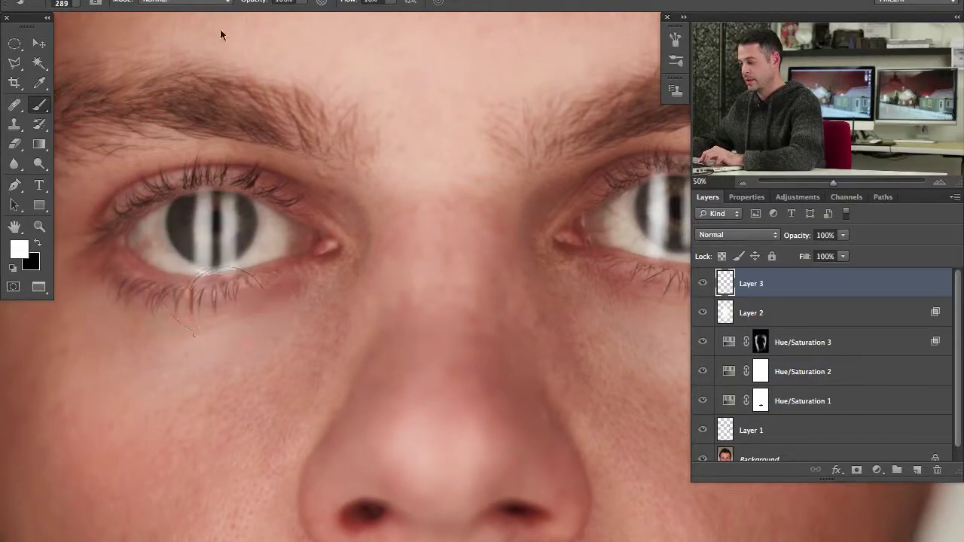
pyautogui.moveTo(199, 237); pyautogui.dragTo(229, 237)
pyautogui.click(216, 229)
pyautogui.click(211, 230)
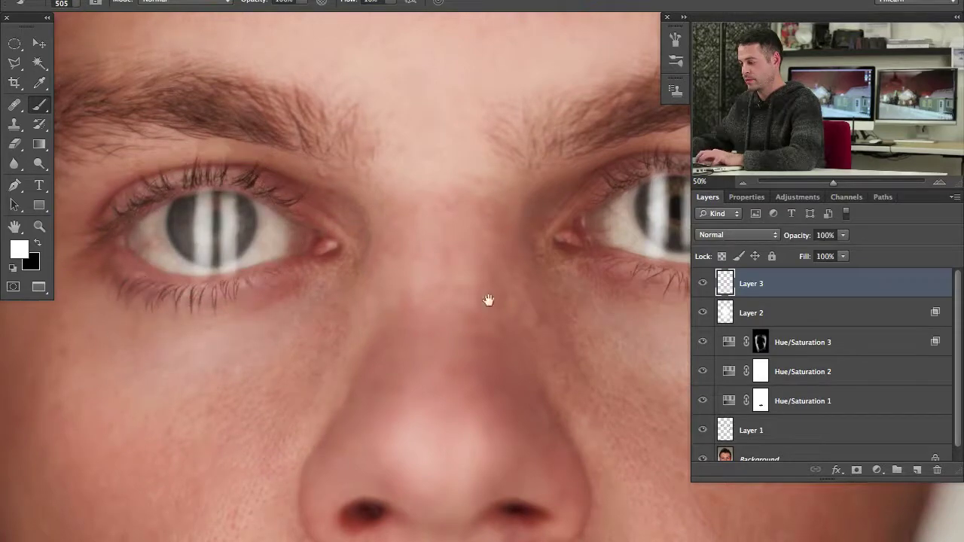
# Blend Layer 3's eye highlights into the irises by splitting the Underlying Layer black Blend If slider, setting its upper half to 255 and raising its lower half.
pyautogui.moveTo(488, 301); pyautogui.dragTo(293, 286)
pyautogui.hotkey('ctrl', '-')
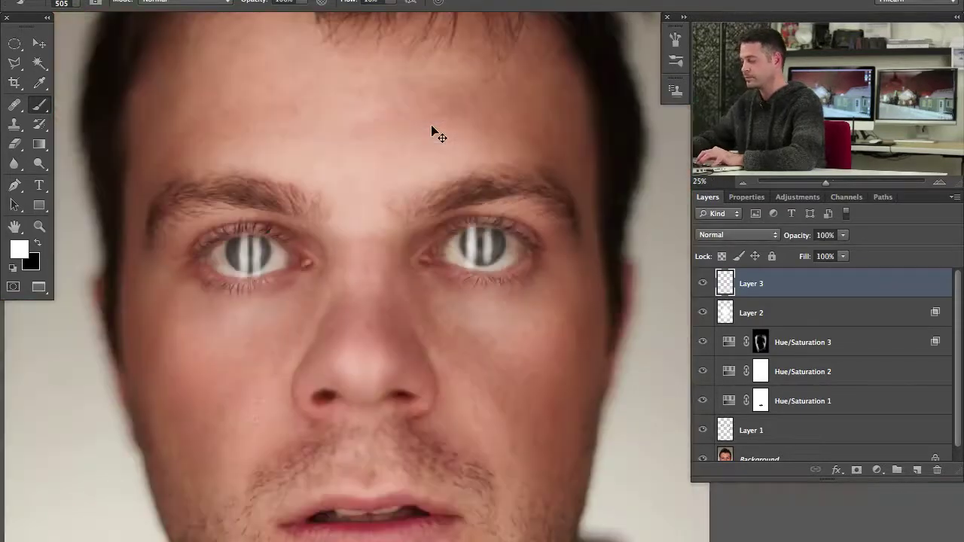
pyautogui.moveTo(324, 324); pyautogui.dragTo(374, 244)
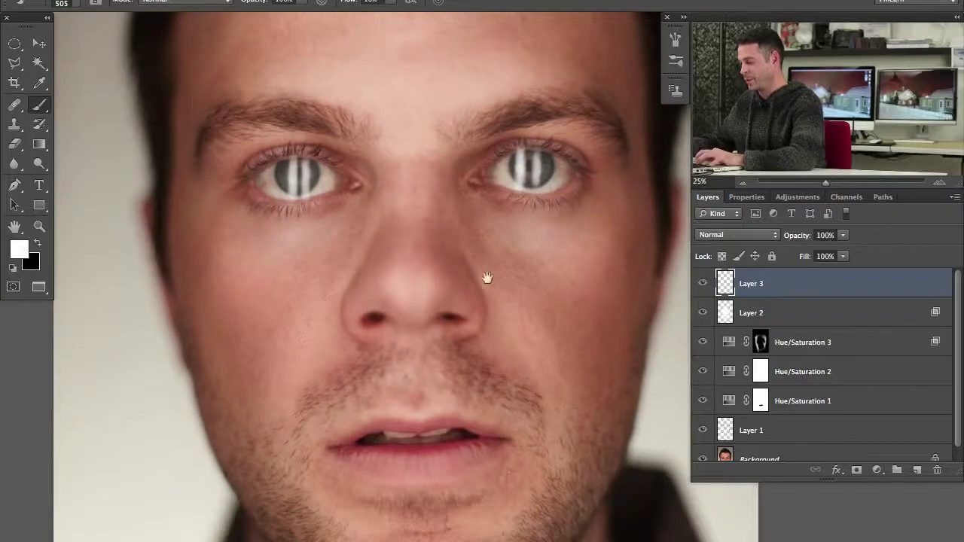
pyautogui.moveTo(487, 277); pyautogui.dragTo(548, 284)
pyautogui.doubleClick(820, 291)
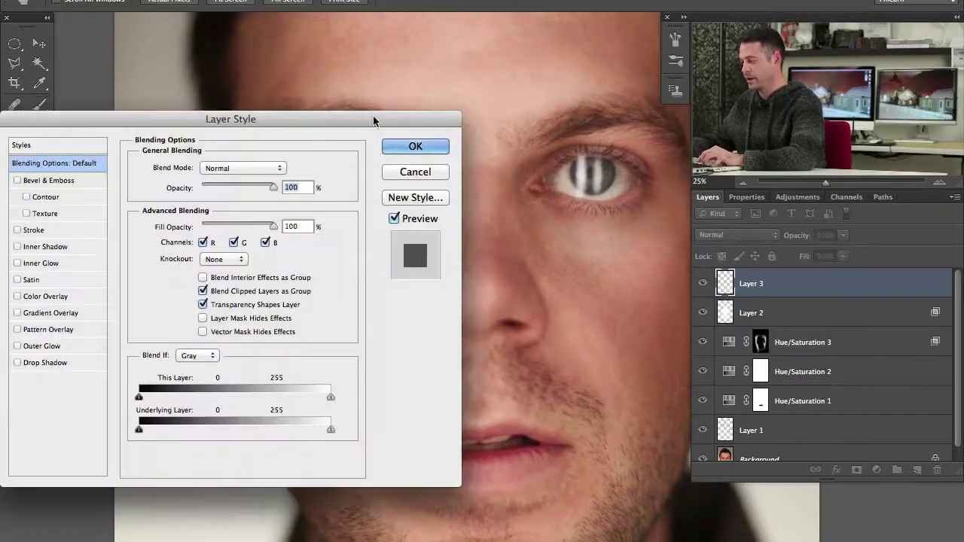
pyautogui.moveTo(377, 122); pyautogui.dragTo(210, 190)
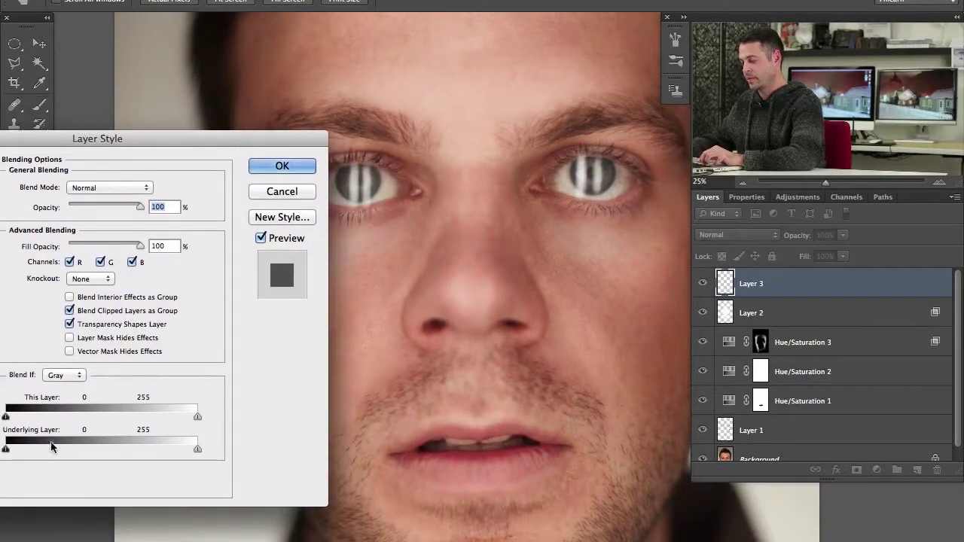
pyautogui.moveTo(5, 449); pyautogui.dragTo(89, 449)
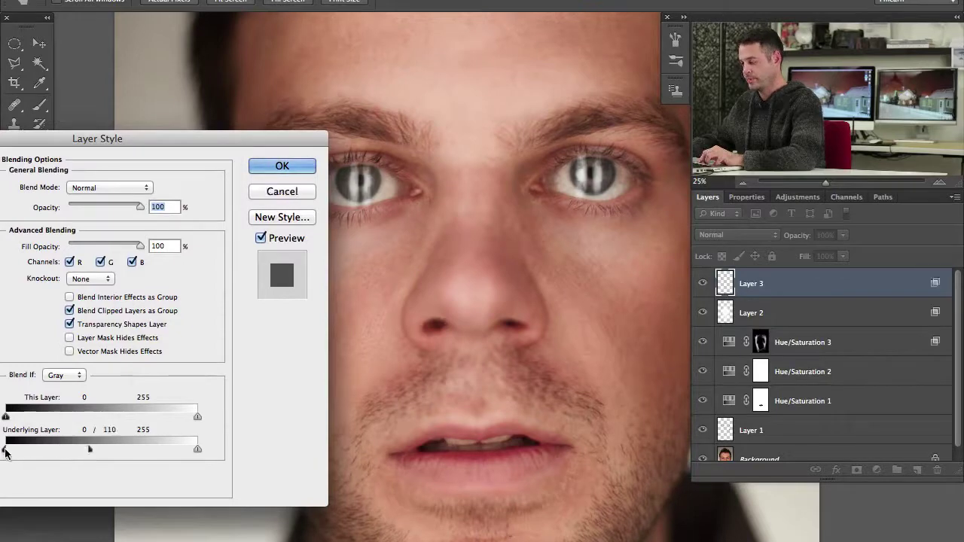
pyautogui.moveTo(6, 451); pyautogui.dragTo(26, 449)
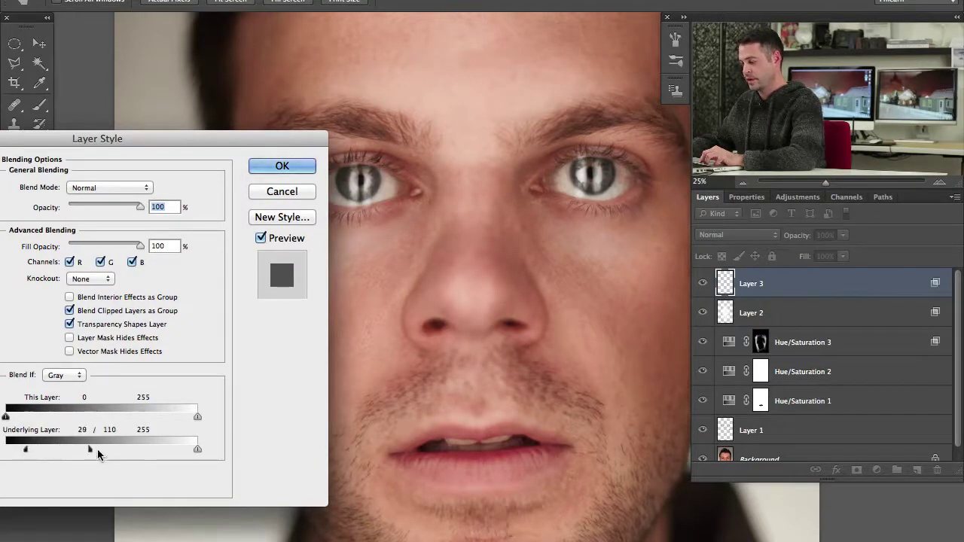
pyautogui.moveTo(89, 450); pyautogui.dragTo(215, 452)
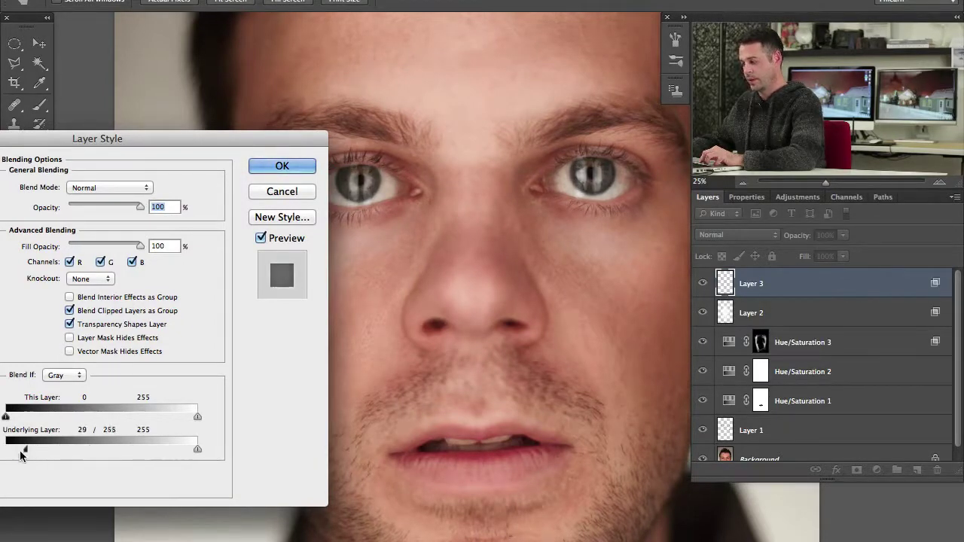
pyautogui.moveTo(25, 450); pyautogui.dragTo(50, 450)
pyautogui.click(282, 166)
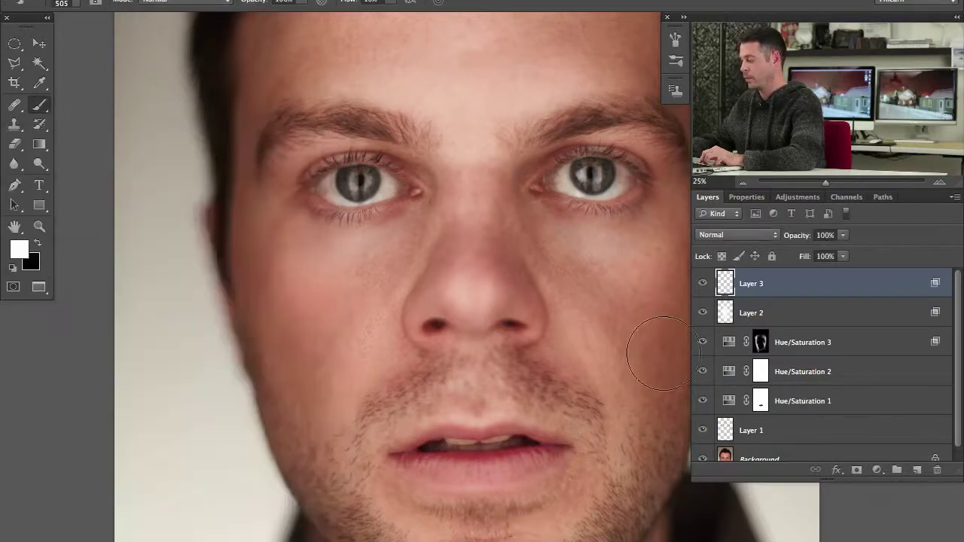
# Toggle Layer 3's visibility repeatedly to compare the eyes with and without the painted highlights.
pyautogui.click(704, 282)
pyautogui.click(703, 282)
pyautogui.click(702, 283)
pyautogui.click(702, 283)
pyautogui.click(702, 283)
pyautogui.click(702, 282)
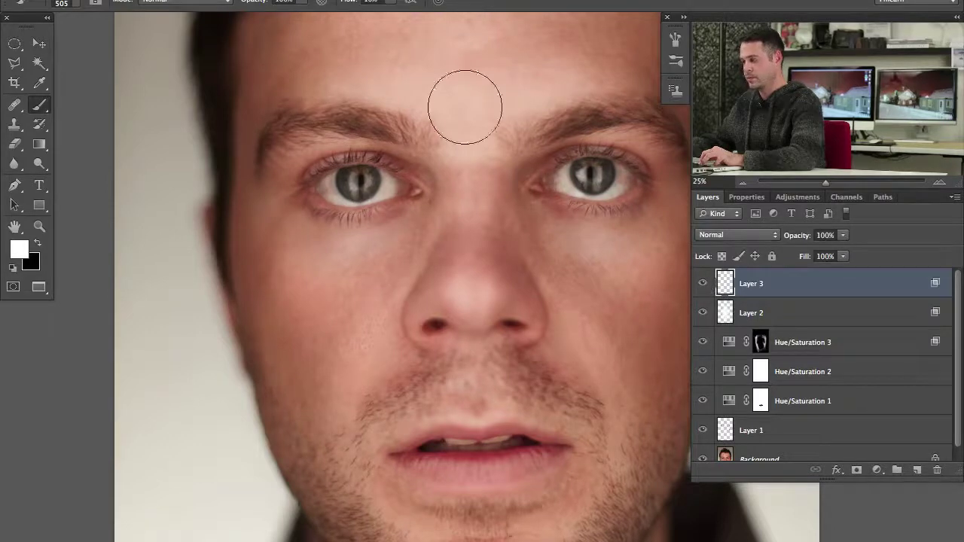
pyautogui.press('super+alt+f')
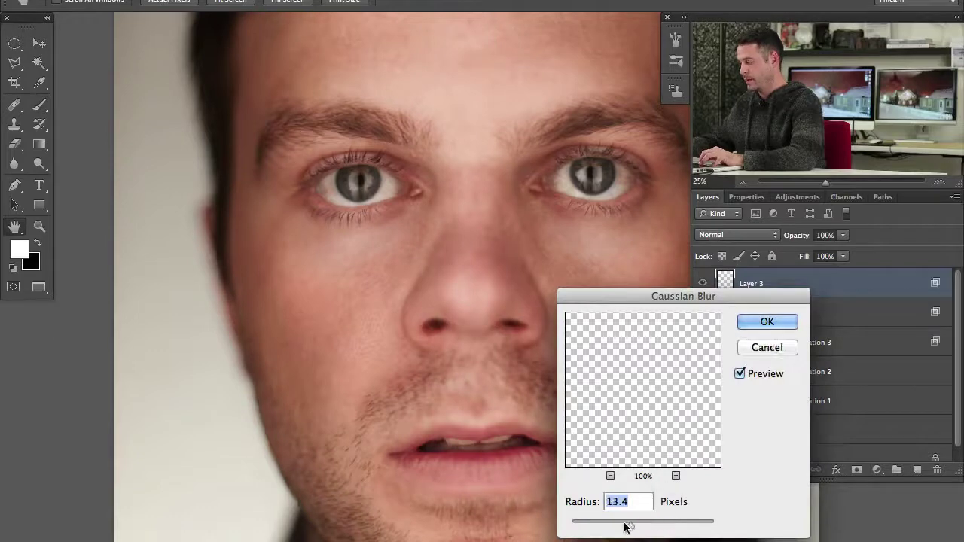
pyautogui.moveTo(632, 526); pyautogui.dragTo(649, 528)
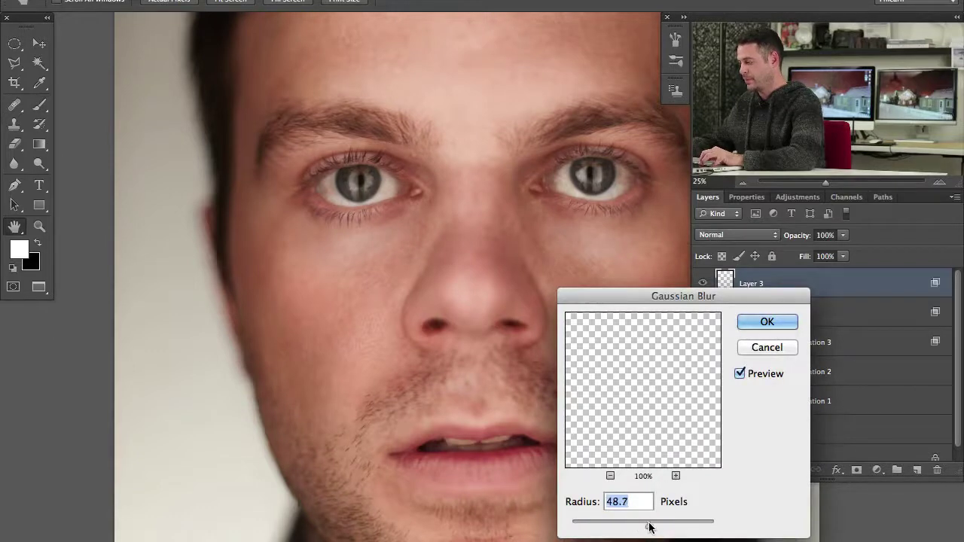
pyautogui.click(767, 347)
# Reduce Layer 3's opacity to 76% to soften the eye highlights.
pyautogui.press('b')
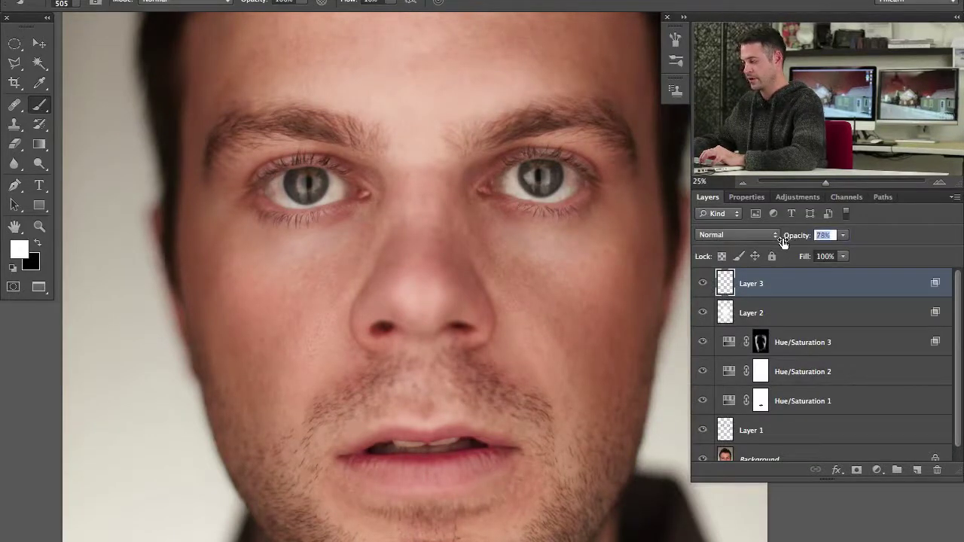
pyautogui.moveTo(531, 402); pyautogui.dragTo(524, 377)
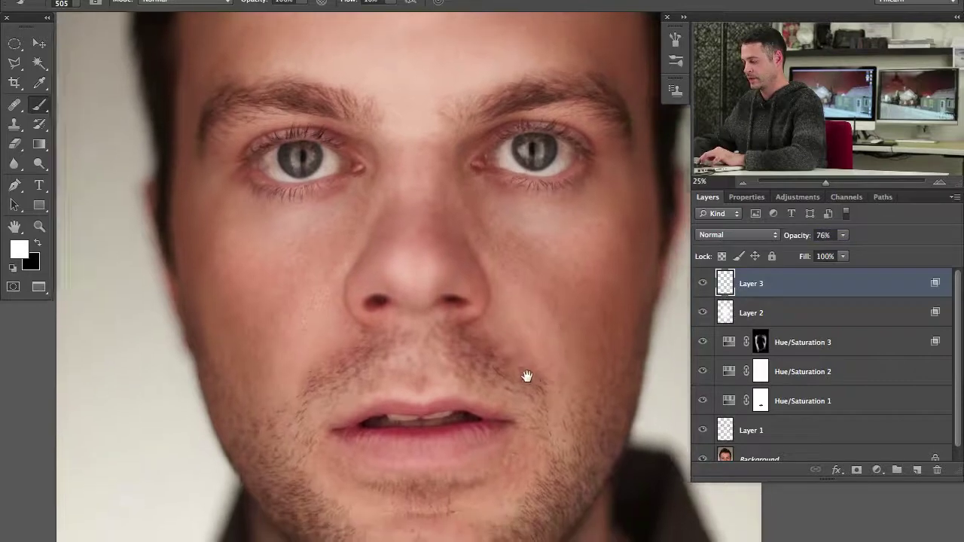
pyautogui.press('super+minus')
pyautogui.scroll(-1, 448, 302)
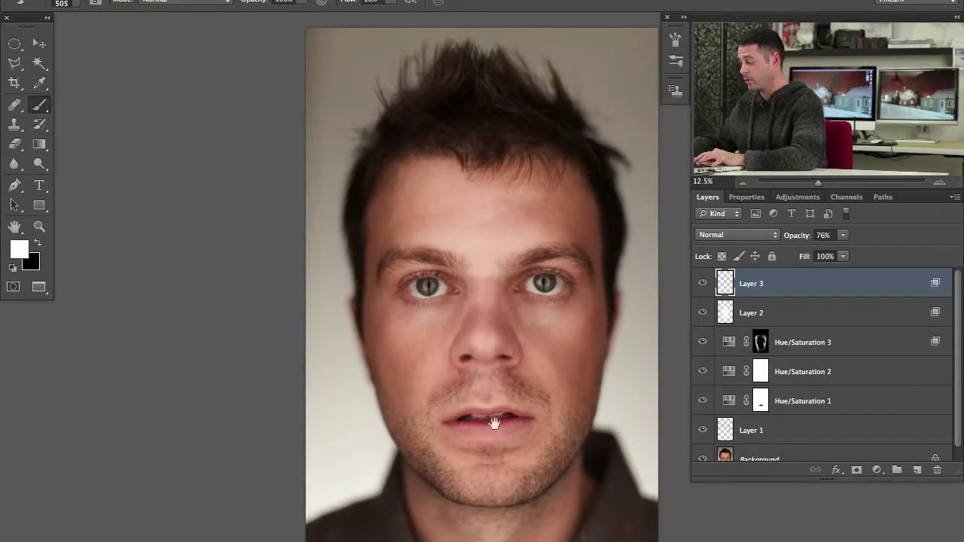
pyautogui.moveTo(494, 424); pyautogui.dragTo(440, 377)
# Add a Curves adjustment layer above Layer 3 and raise the midpoint of its Blue channel curve slightly.
pyautogui.click(876, 470)
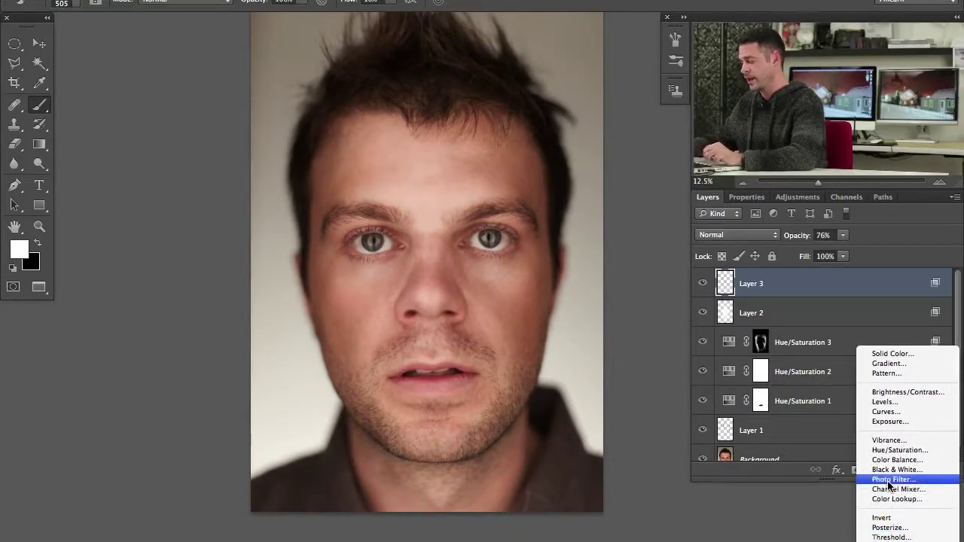
pyautogui.click(883, 411)
pyautogui.moveTo(494, 247); pyautogui.dragTo(485, 253)
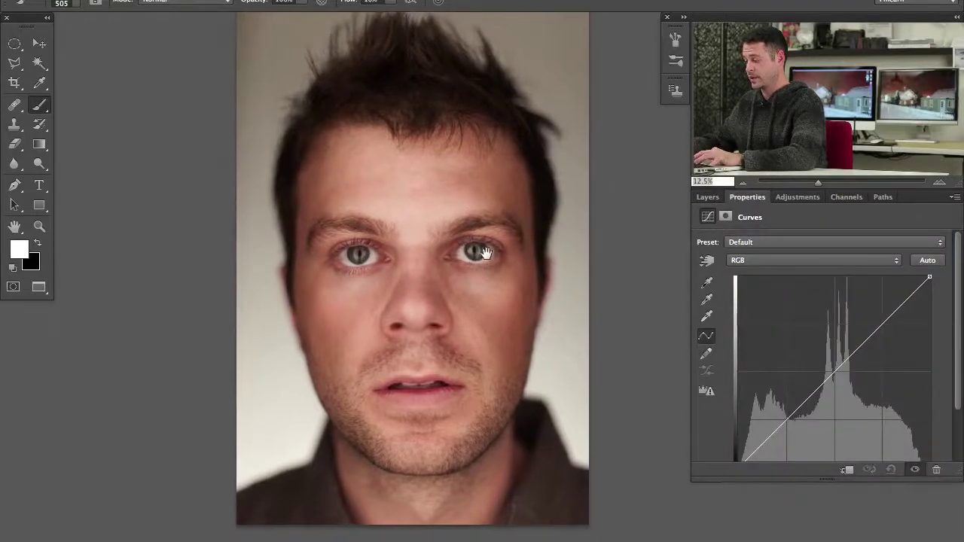
pyautogui.click(810, 260)
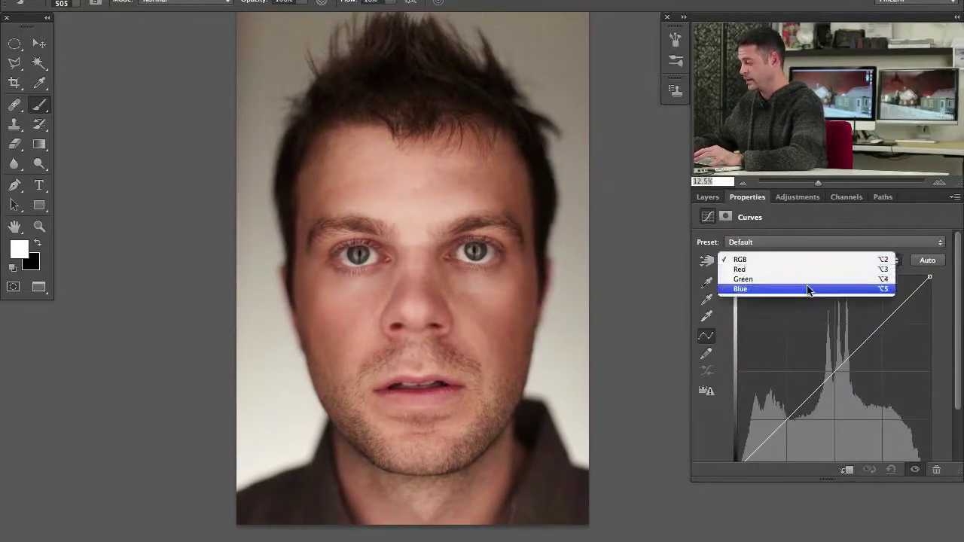
pyautogui.click(810, 290)
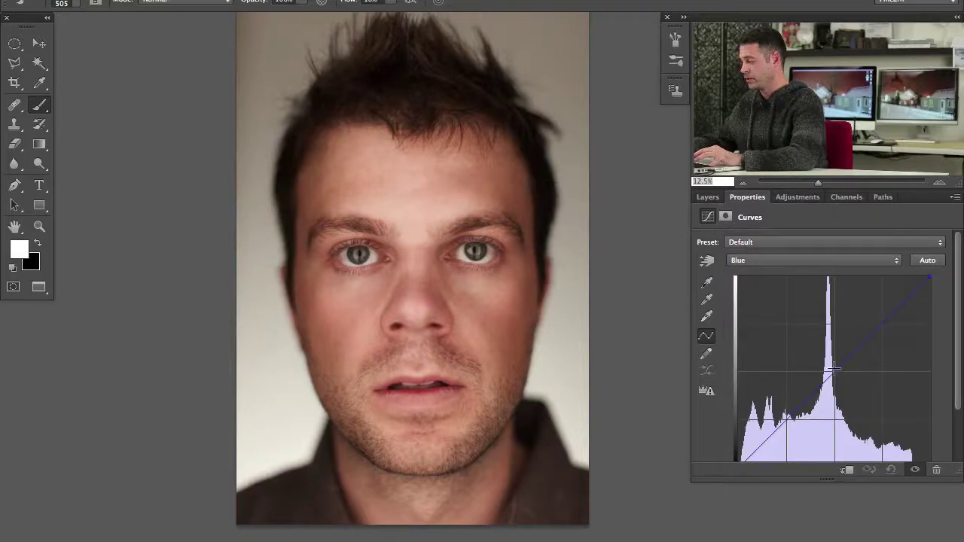
pyautogui.moveTo(835, 370); pyautogui.dragTo(831, 360)
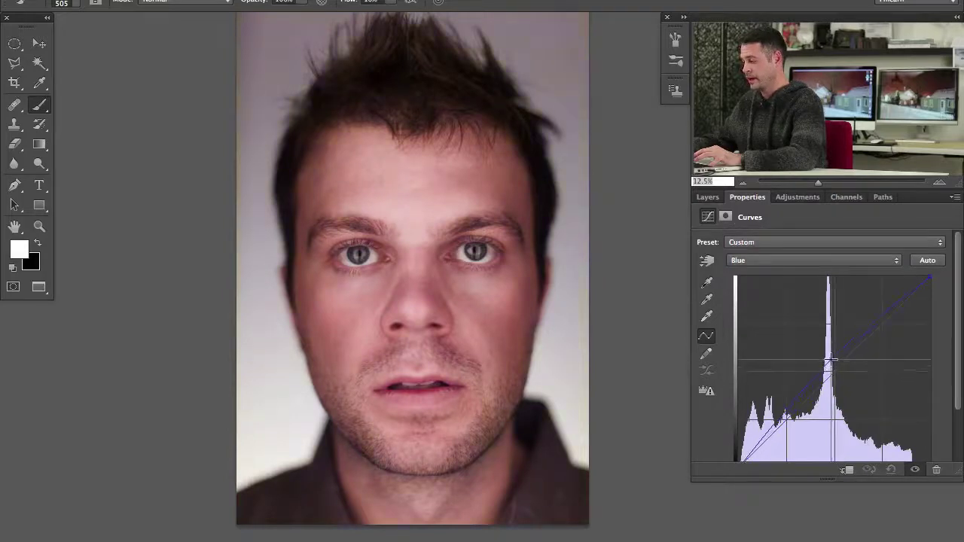
# Lower the midpoint of the RGB curve in Curves 1 slightly to darken the midtones.
pyautogui.click(708, 198)
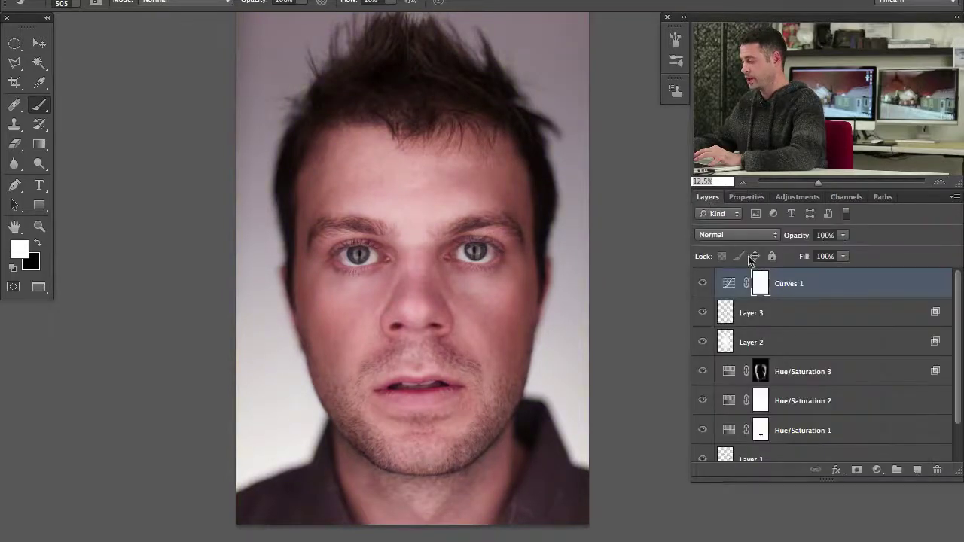
pyautogui.click(736, 284)
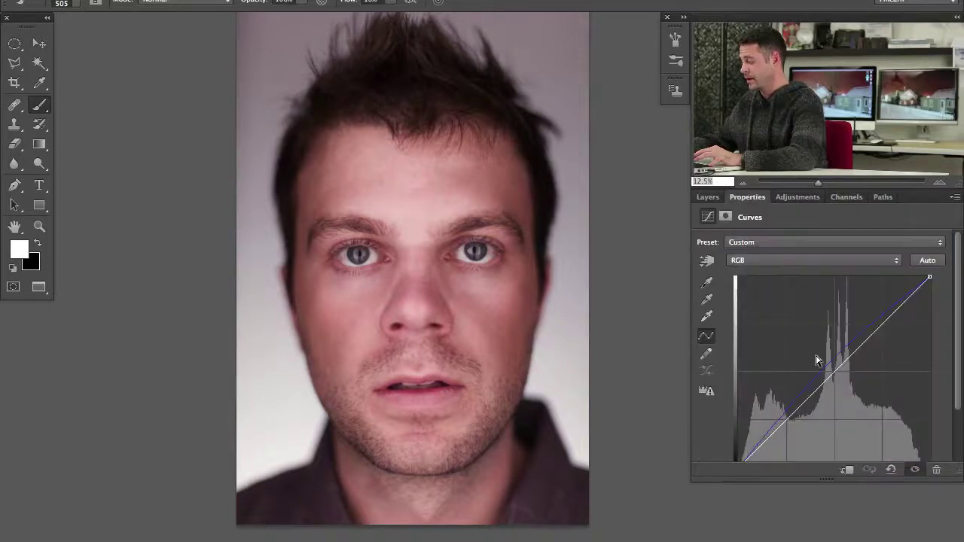
pyautogui.click(787, 260)
pyautogui.click(788, 260)
pyautogui.moveTo(839, 368); pyautogui.dragTo(839, 376)
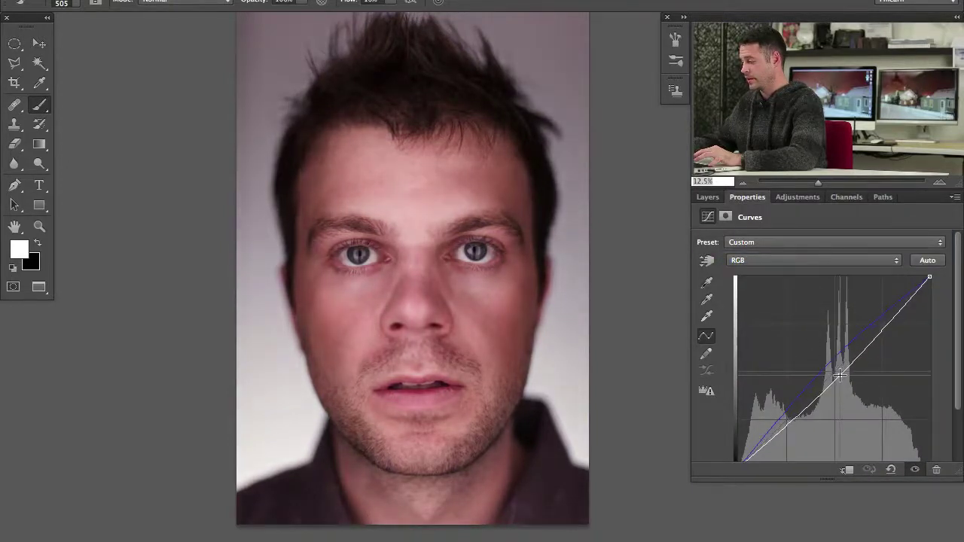
pyautogui.click(711, 199)
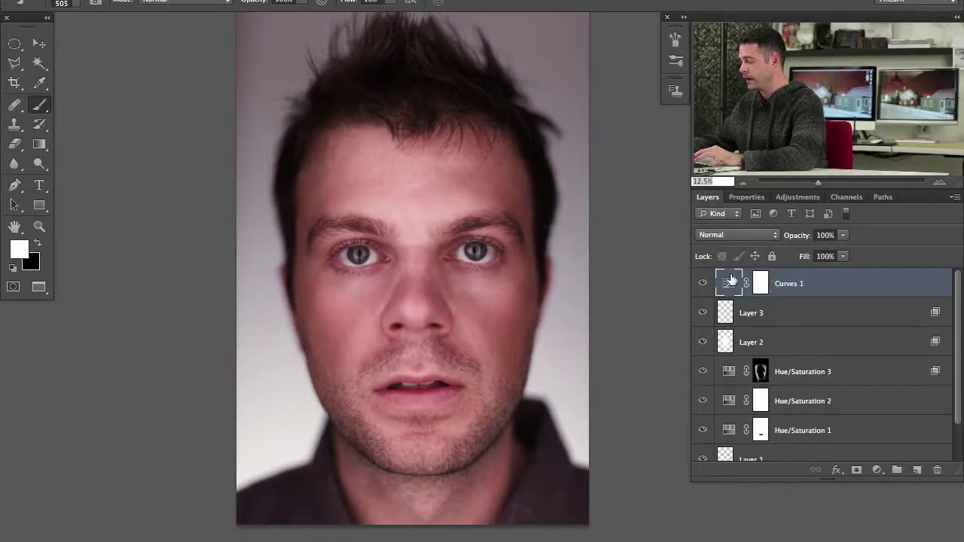
# Paint black on the Curves 1 mask over the face, hair, neck and shirt with a brush of up to 1209 px, limiting the adjustment to the background.
pyautogui.click(759, 286)
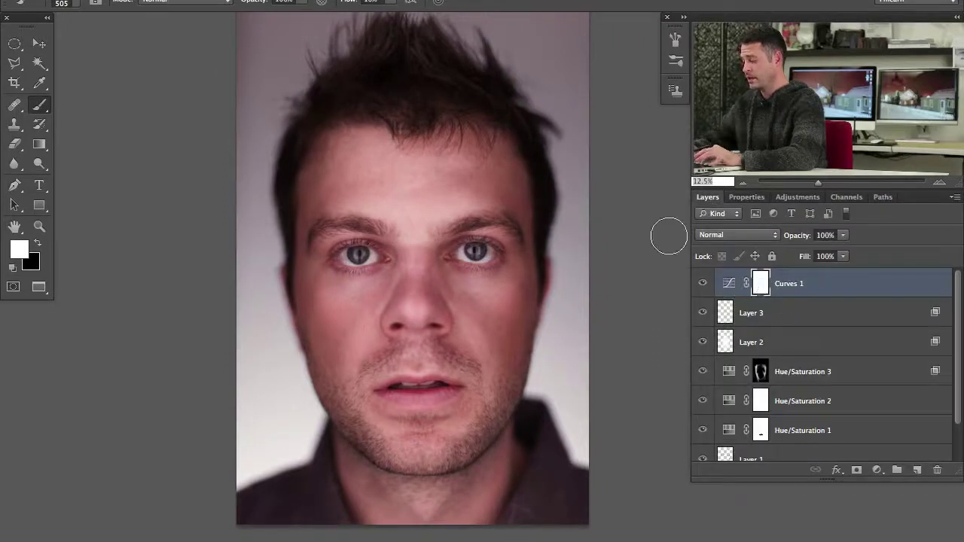
pyautogui.moveTo(405, 219); pyautogui.dragTo(424, 218)
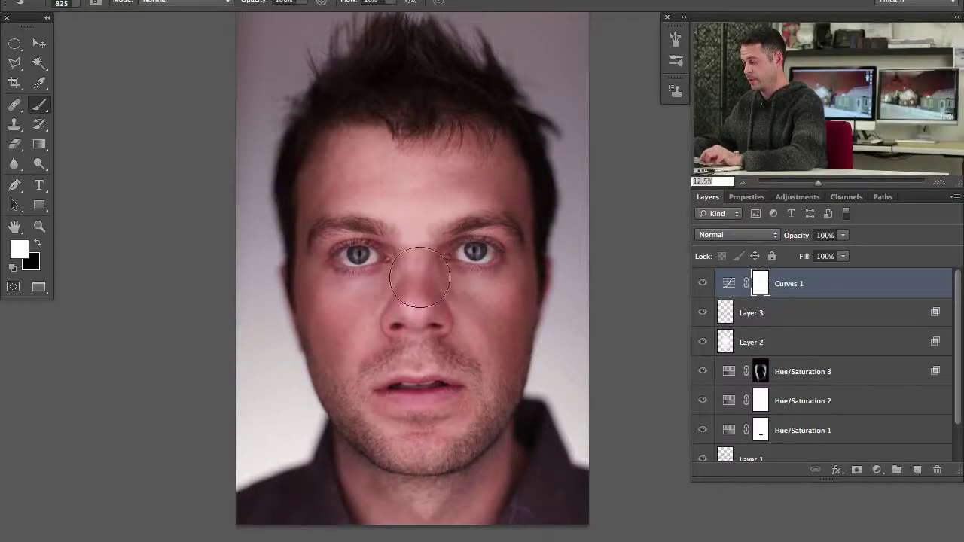
pyautogui.press('x')
pyautogui.moveTo(402, 107)
pyautogui.mouseDown()
pyautogui.moveTo(436, 274)
pyautogui.moveTo(418, 304)
pyautogui.moveTo(430, 280)
pyautogui.moveTo(423, 249)
pyautogui.moveTo(456, 250)
pyautogui.mouseUp()
pyautogui.moveTo(456, 216)
pyautogui.mouseDown()
pyautogui.moveTo(495, 252)
pyautogui.moveTo(500, 199)
pyautogui.moveTo(429, 148)
pyautogui.moveTo(376, 231)
pyautogui.mouseUp()
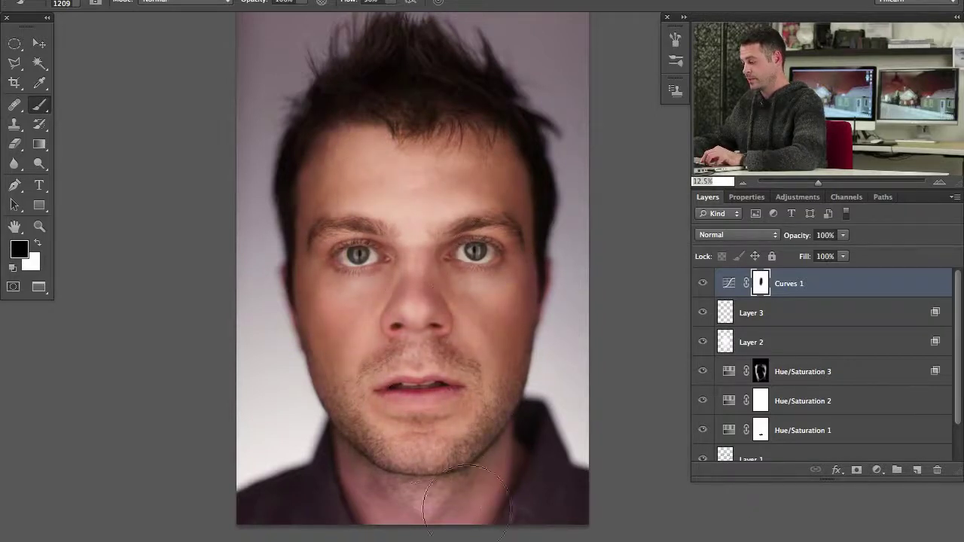
pyautogui.moveTo(369, 481); pyautogui.dragTo(374, 490)
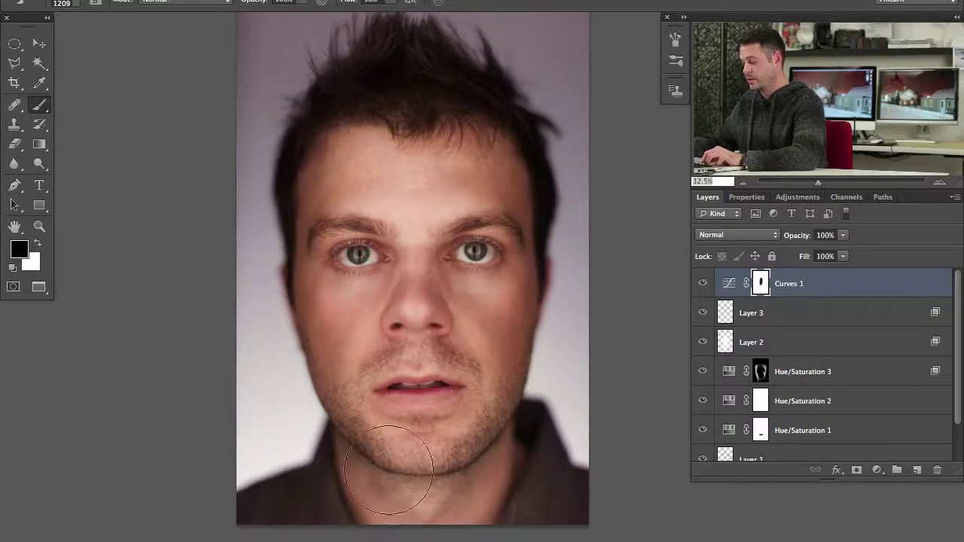
pyautogui.moveTo(527, 467); pyautogui.dragTo(555, 477)
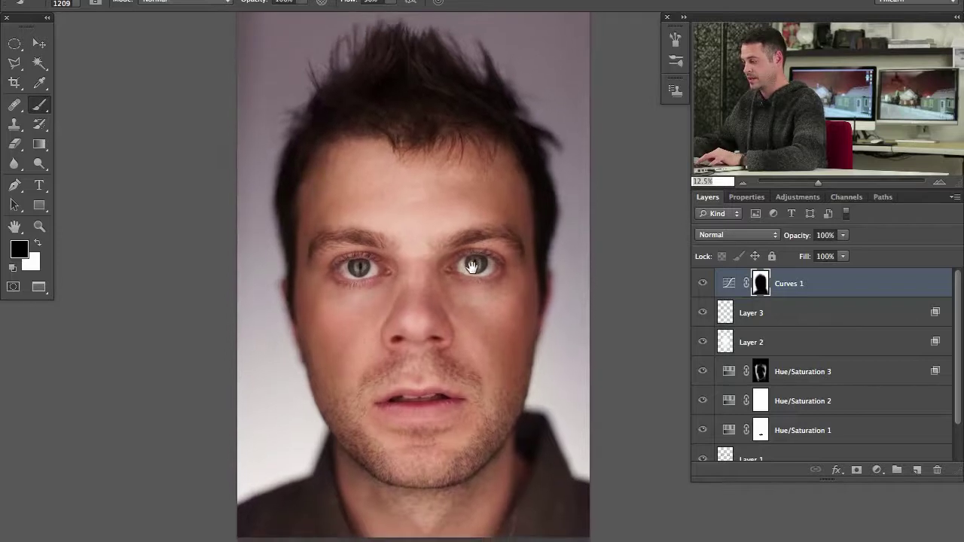
# Toggle the Curves 1 layer's visibility repeatedly to compare the background colour before and after.
pyautogui.click(701, 284)
pyautogui.click(702, 285)
pyautogui.click(702, 284)
pyautogui.click(702, 284)
pyautogui.click(702, 284)
pyautogui.click(703, 286)
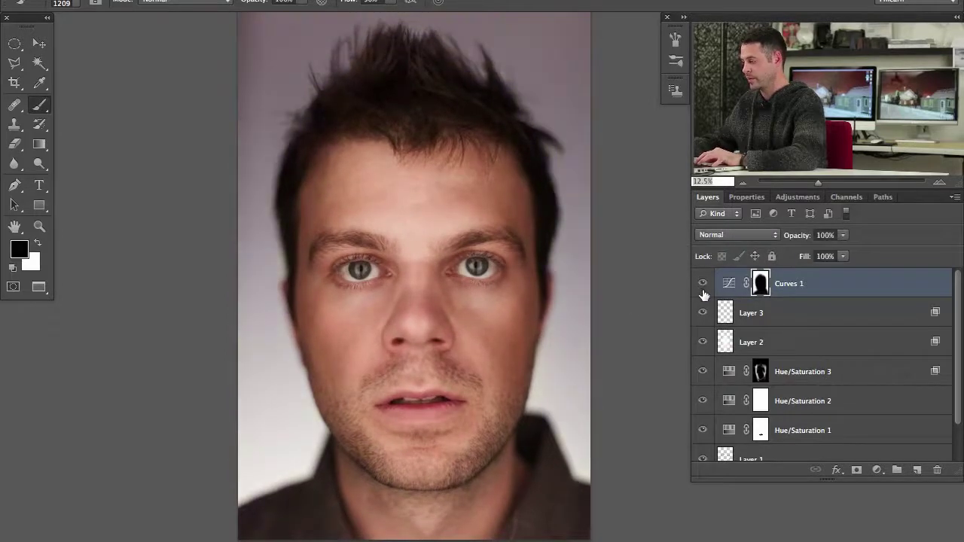
# Raise the midpoint of the Green channel curve in Curves 1 slightly to neutralise the background tint.
pyautogui.doubleClick(729, 285)
pyautogui.press('x')
pyautogui.click(783, 268)
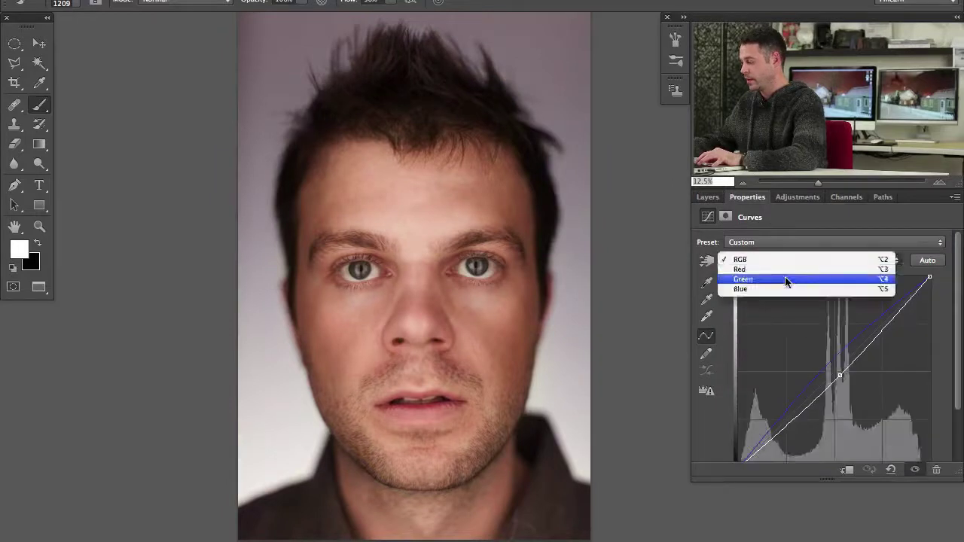
pyautogui.click(785, 276)
pyautogui.moveTo(831, 377); pyautogui.dragTo(829, 371)
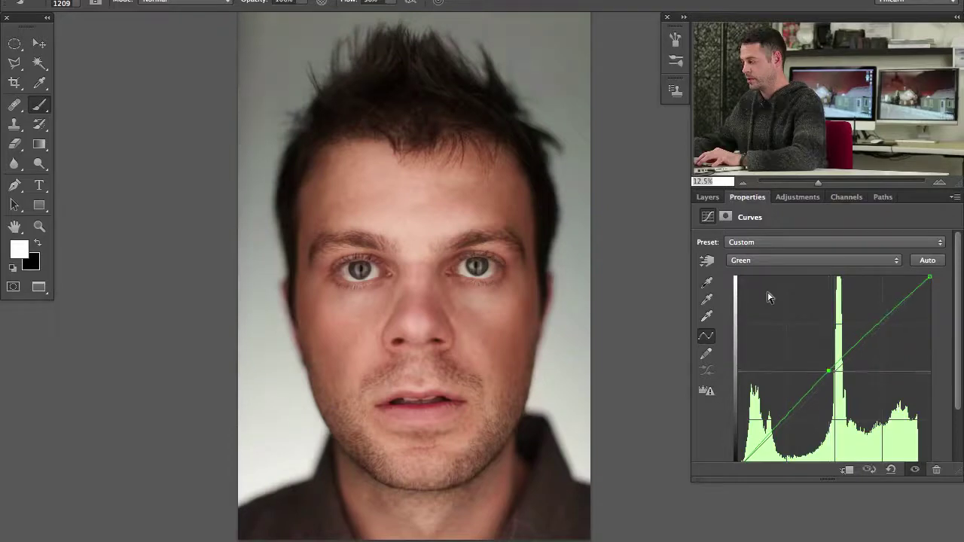
pyautogui.click(717, 200)
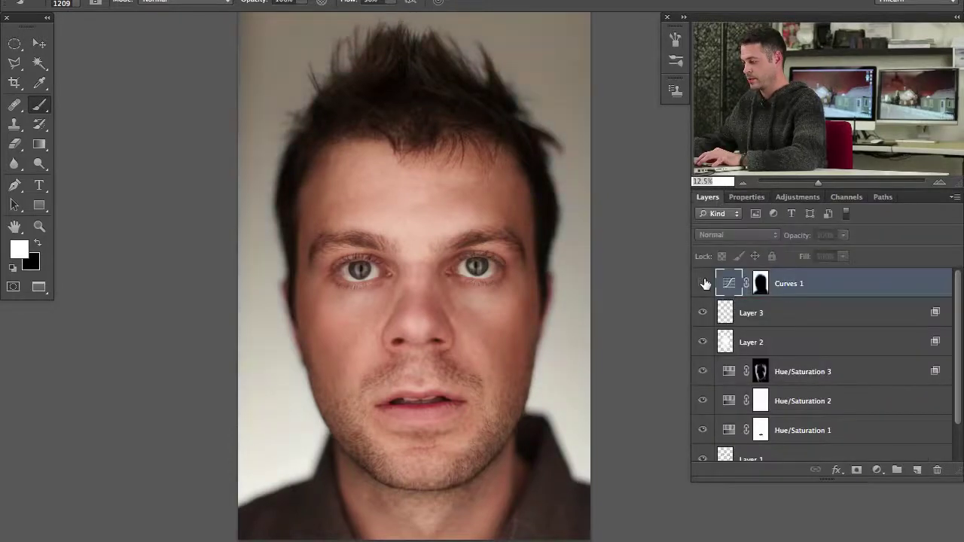
pyautogui.moveTo(546, 382)
pyautogui.mouseDown()
pyautogui.moveTo(566, 344)
pyautogui.moveTo(556, 380)
pyautogui.mouseUp()
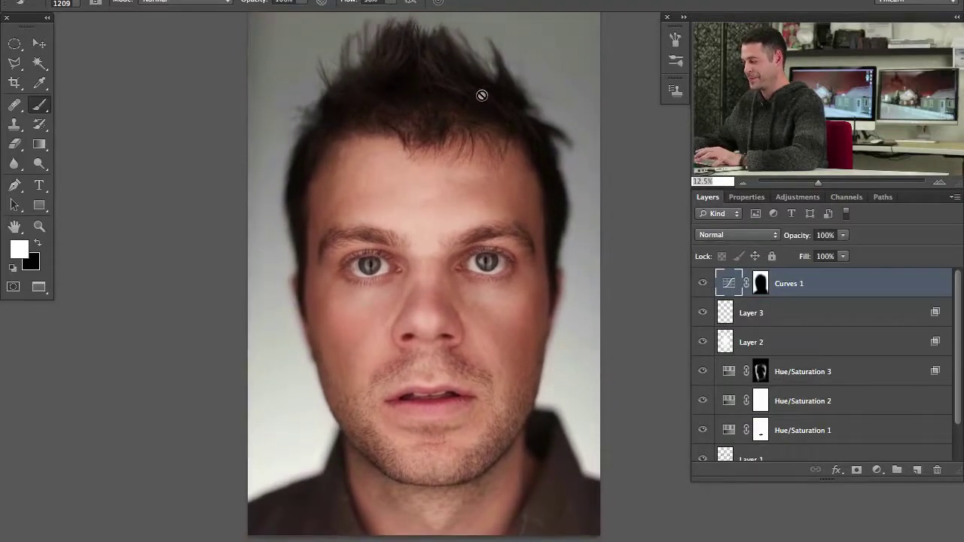
# Add another Curves adjustment layer above Curves 1 and pull the midpoint of its RGB curve well down to darken the whole image.
pyautogui.click(857, 471)
pyautogui.hotkey('ctrl', 'z')
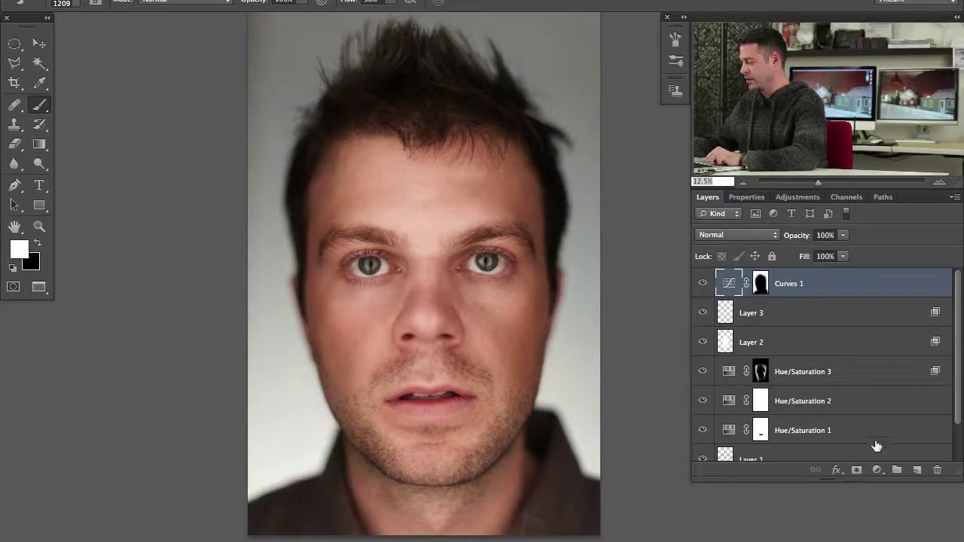
pyautogui.click(877, 470)
pyautogui.click(885, 538)
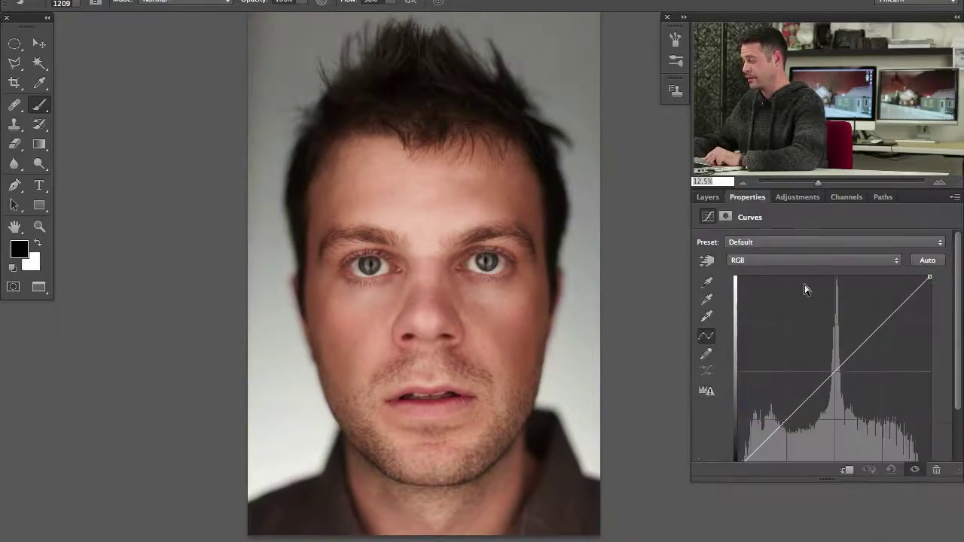
pyautogui.moveTo(829, 386); pyautogui.dragTo(843, 408)
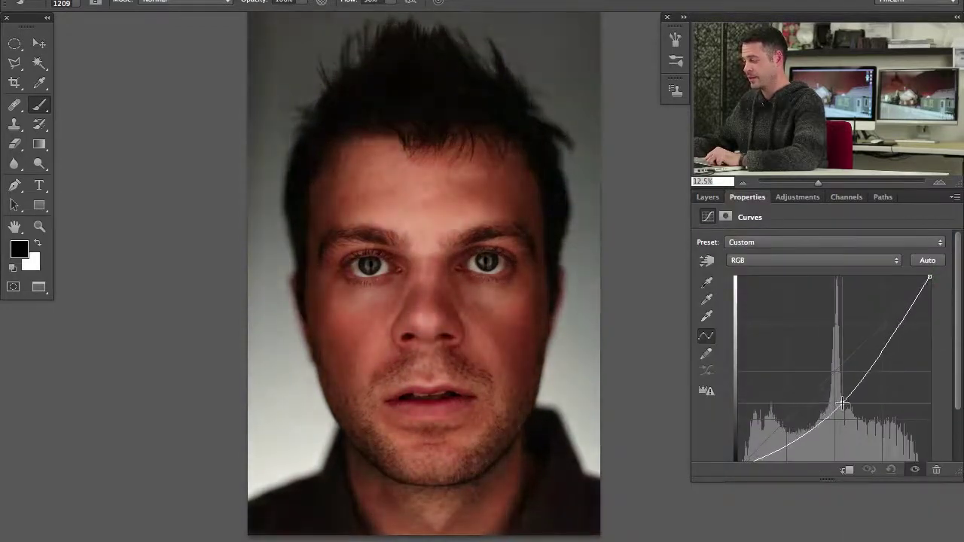
# Make a large elliptical selection around the head and shoulders and fill it with black on the new Curves layer's mask, then deselect.
pyautogui.press('super+minus')
pyautogui.press('m')
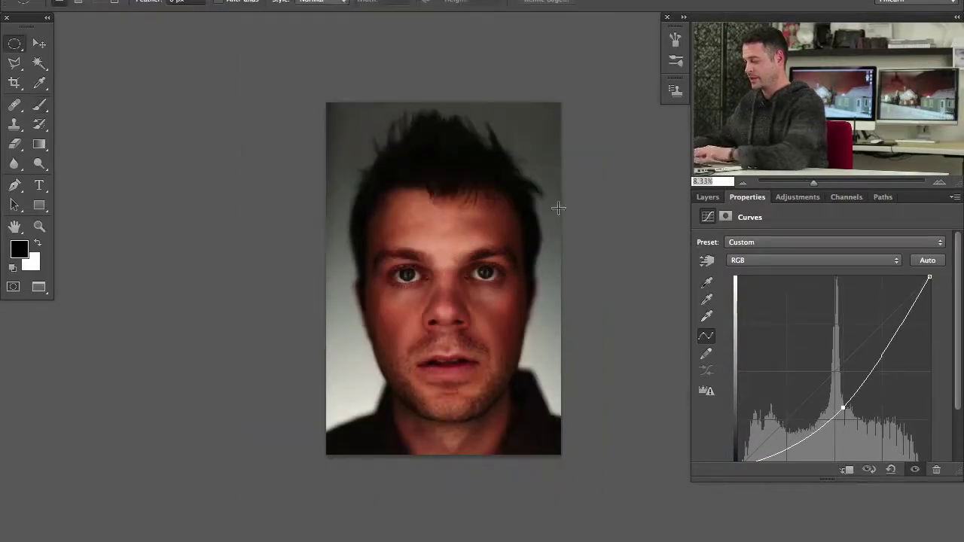
pyautogui.moveTo(407, 154); pyautogui.dragTo(582, 461)
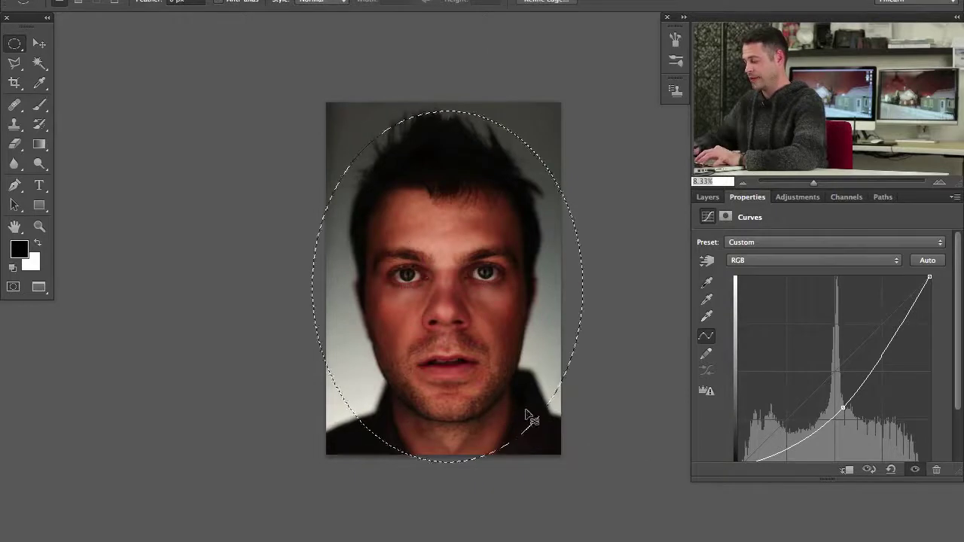
pyautogui.press('super+d')
# Apply a Gaussian Blur with a radius of 412.1 pixels to the vignette mask to soften the ellipse's edge.
pyautogui.press('super+alt+f')
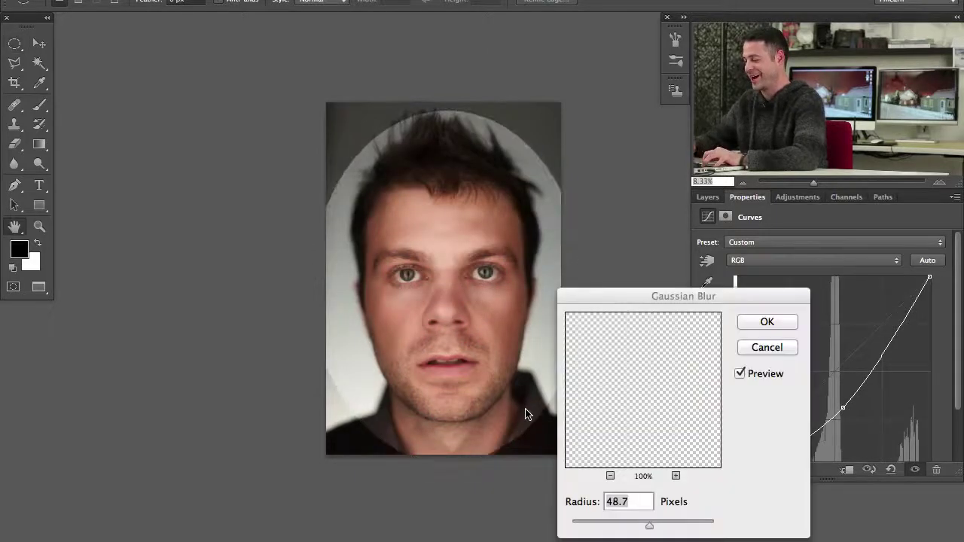
pyautogui.moveTo(662, 521); pyautogui.dragTo(678, 525)
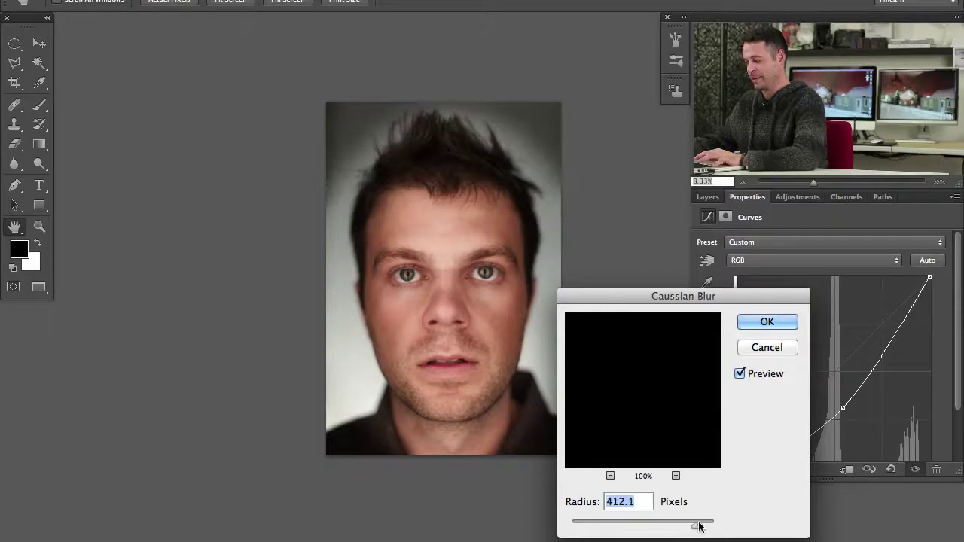
pyautogui.click(767, 322)
# Enlarge the blurred vignette mask with Free Transform, stretching it slightly beyond the image edges in height and width.
pyautogui.hotkey('ctrl', 't')
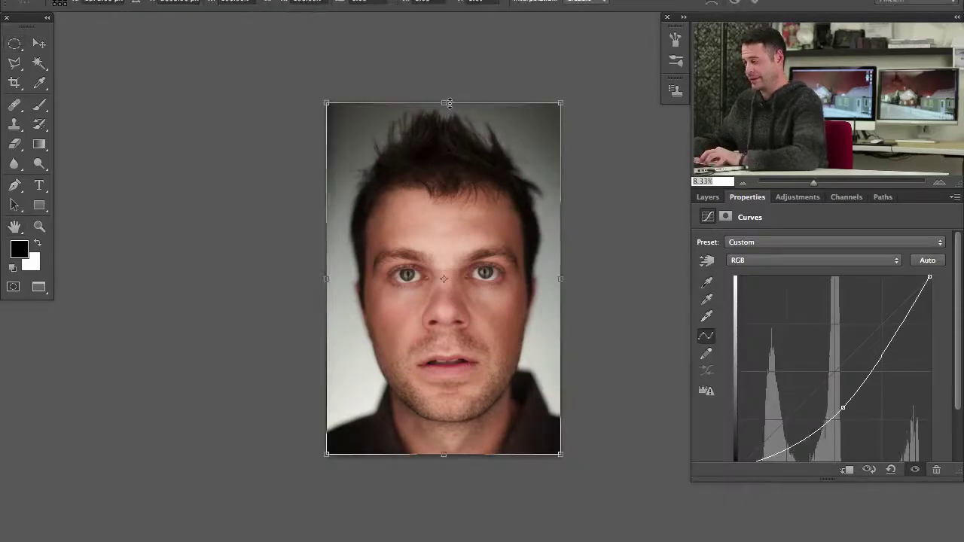
pyautogui.moveTo(450, 103); pyautogui.dragTo(449, 79)
pyautogui.moveTo(568, 267); pyautogui.dragTo(594, 265)
pyautogui.moveTo(449, 455)
pyautogui.mouseDown()
pyautogui.moveTo(451, 474)
pyautogui.moveTo(451, 455)
pyautogui.mouseUp()
pyautogui.press('Return')
pyautogui.press('m')
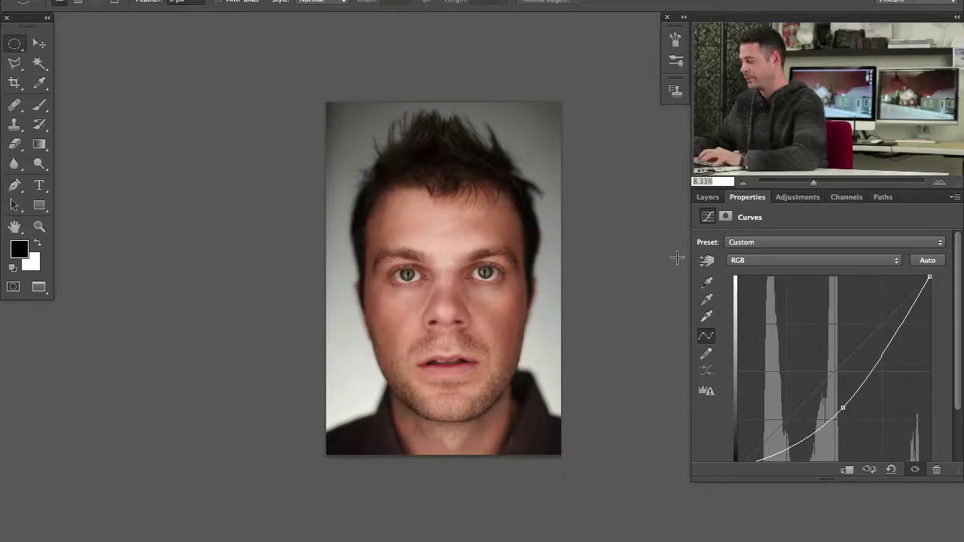
# Raise the midpoint of the vignette's RGB curve slightly to lighten the darkened edges.
pyautogui.moveTo(843, 408)
pyautogui.mouseDown()
pyautogui.moveTo(844, 418)
pyautogui.moveTo(839, 384)
pyautogui.moveTo(836, 400)
pyautogui.mouseUp()
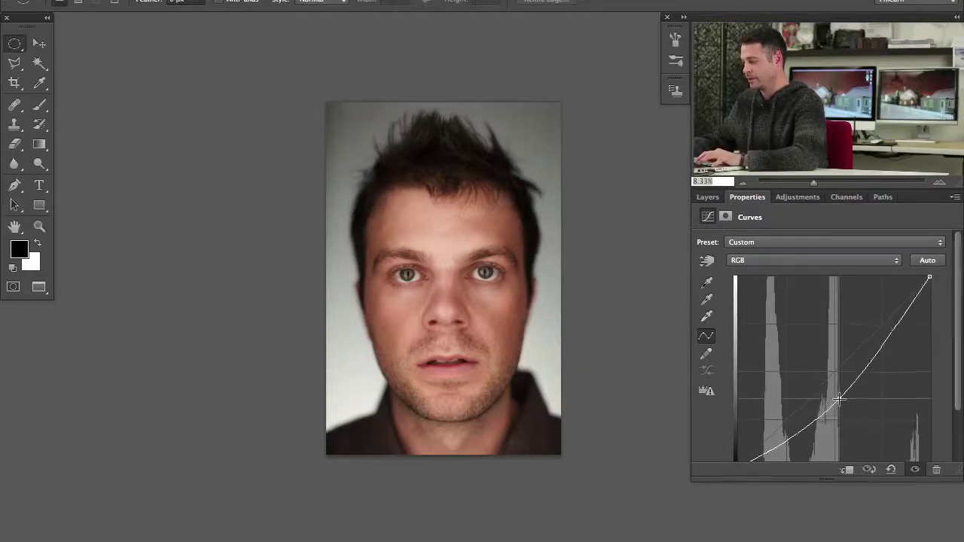
pyautogui.click(708, 197)
pyautogui.hotkey('ctrl', '+')
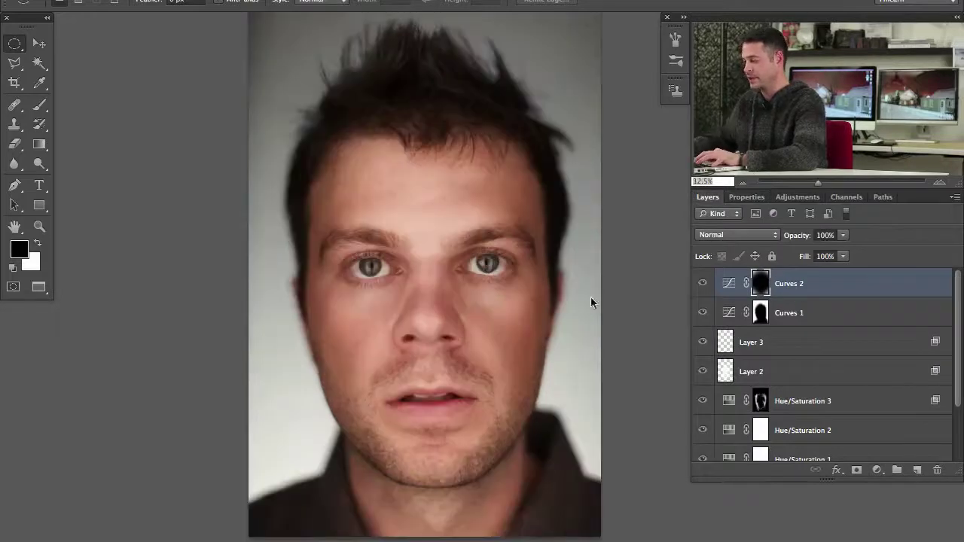
pyautogui.moveTo(502, 283); pyautogui.dragTo(499, 301)
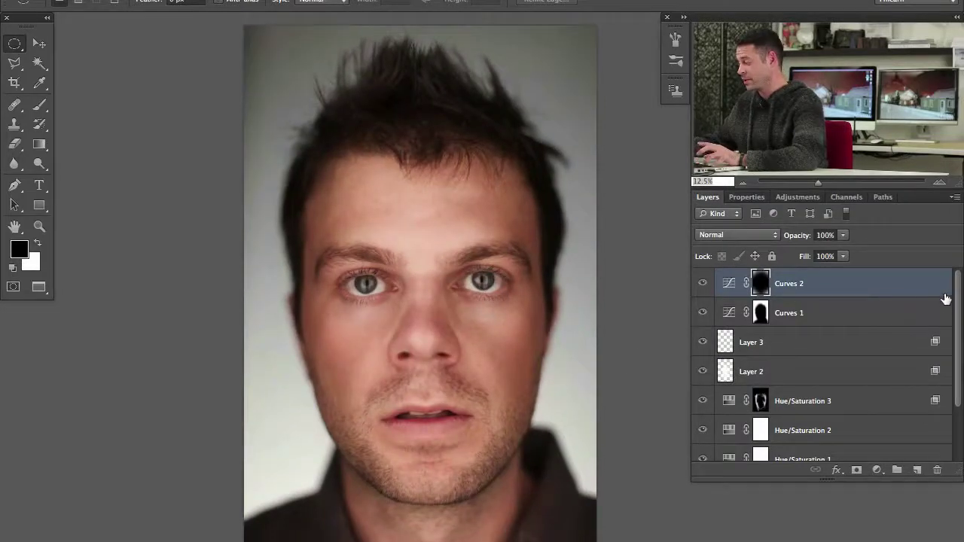
# Group all layers from the top Curves layer down to Layer 1, leaving the Background outside the group.
pyautogui.moveTo(958, 289); pyautogui.dragTo(958, 354)
pyautogui.keyDown('shift'); pyautogui.click(834, 417); pyautogui.keyUp('shift')
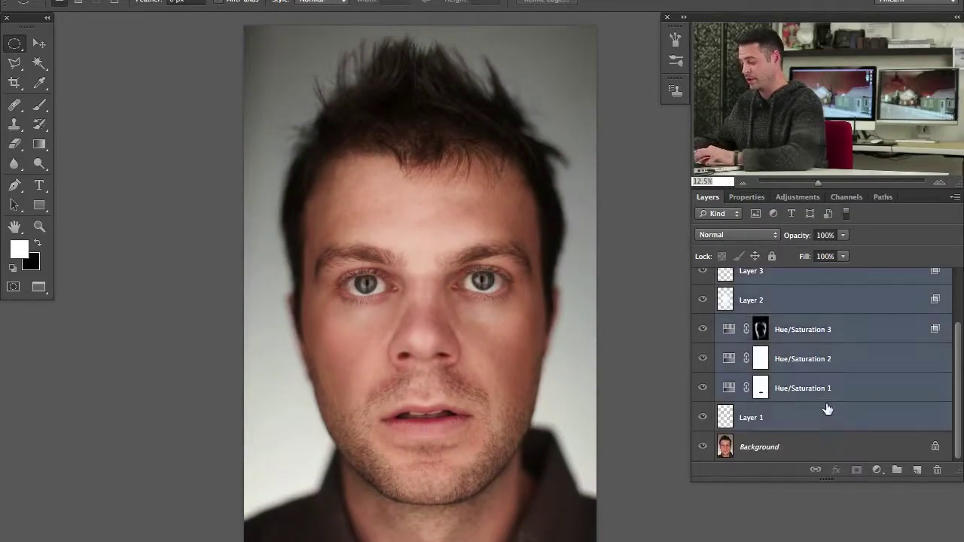
pyautogui.hotkey('ctrl', 'g')
# Toggle the retouching group's visibility repeatedly to compare the original portrait with the finished retouch, leaving the group shown.
pyautogui.click(702, 278)
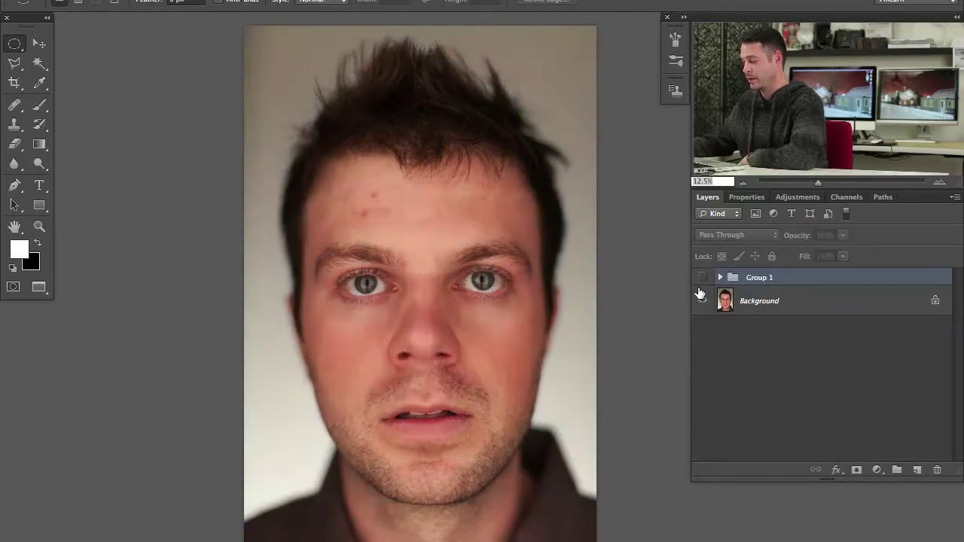
pyautogui.click(702, 278)
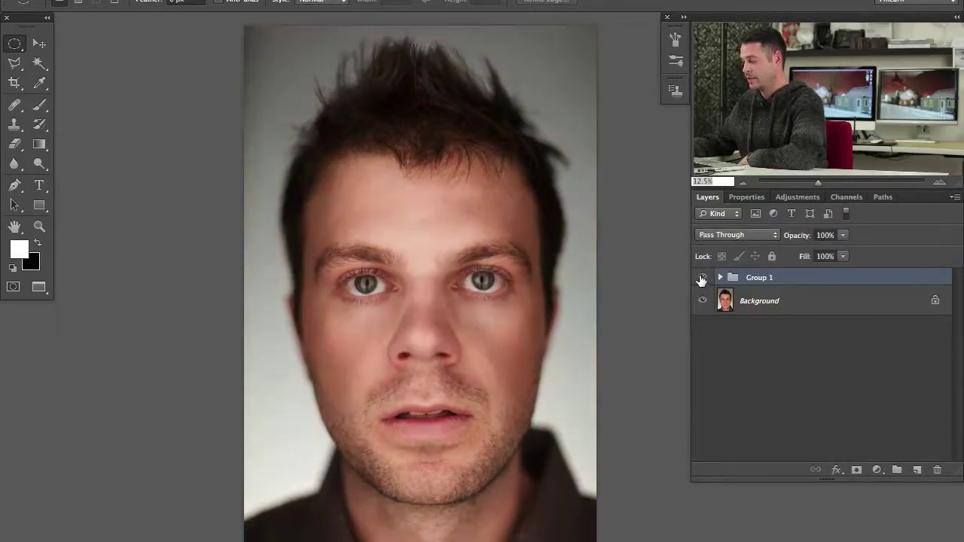
pyautogui.click(701, 279)
pyautogui.click(701, 280)
pyautogui.click(701, 282)
pyautogui.click(700, 283)
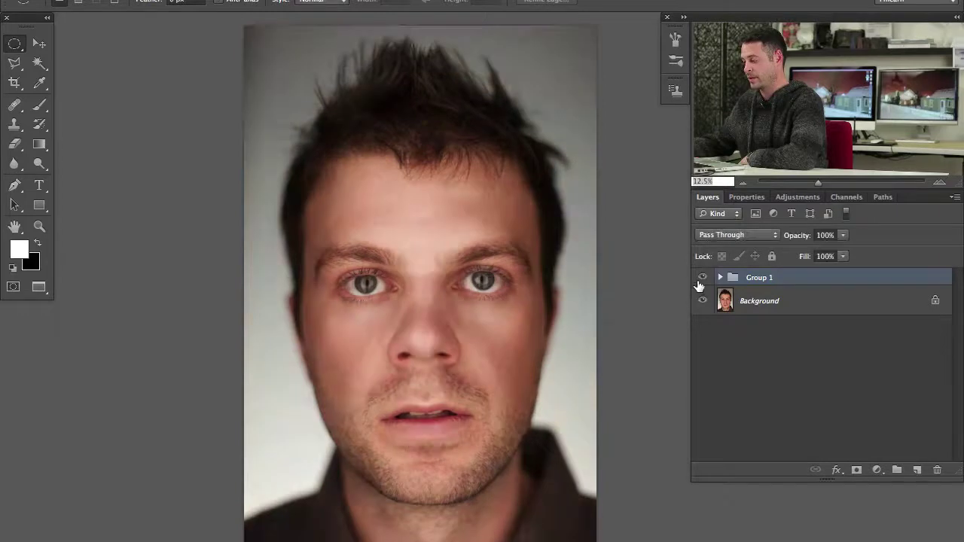
pyautogui.click(700, 283)
pyautogui.click(700, 282)
pyautogui.click(701, 282)
pyautogui.click(702, 282)
pyautogui.click(704, 282)
pyautogui.click(704, 281)
pyautogui.click(703, 283)
pyautogui.click(702, 283)
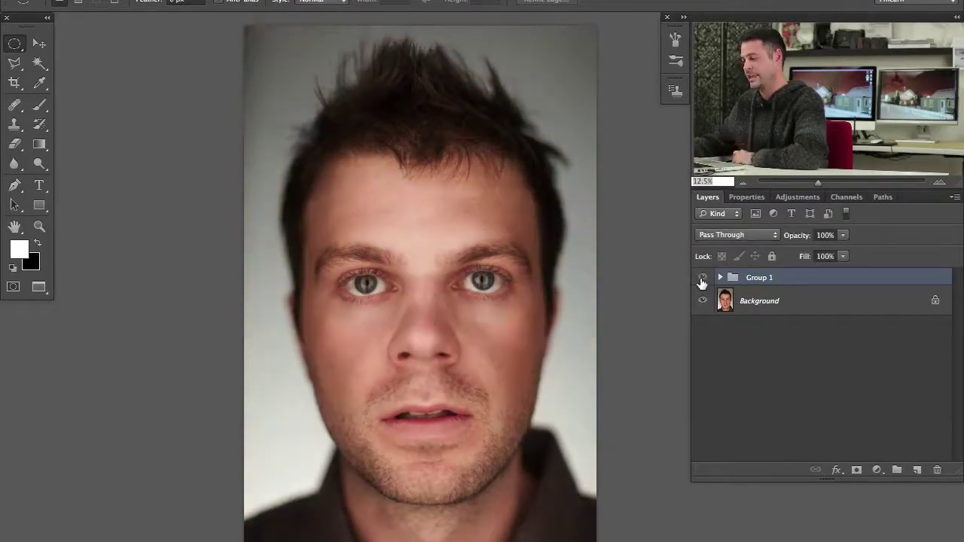
pyautogui.click(701, 282)
pyautogui.click(700, 282)
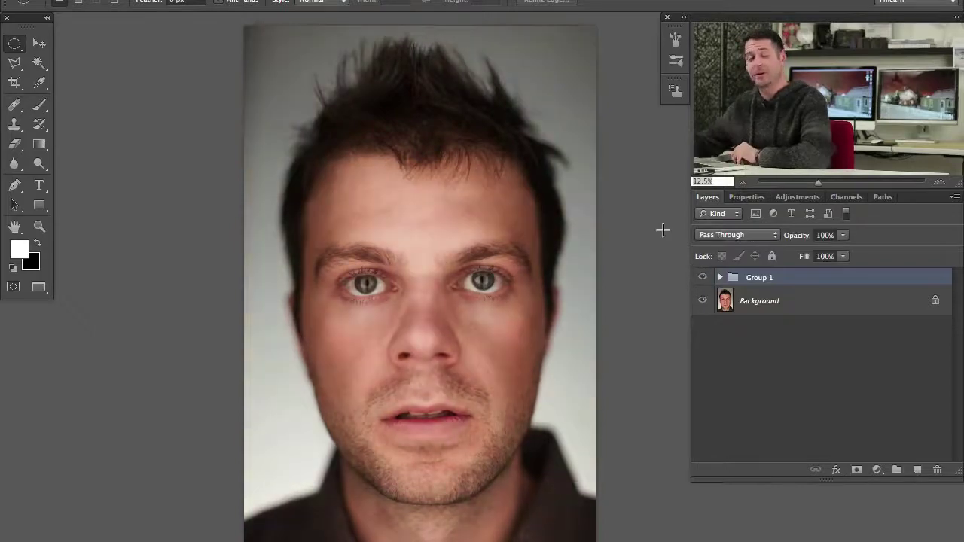